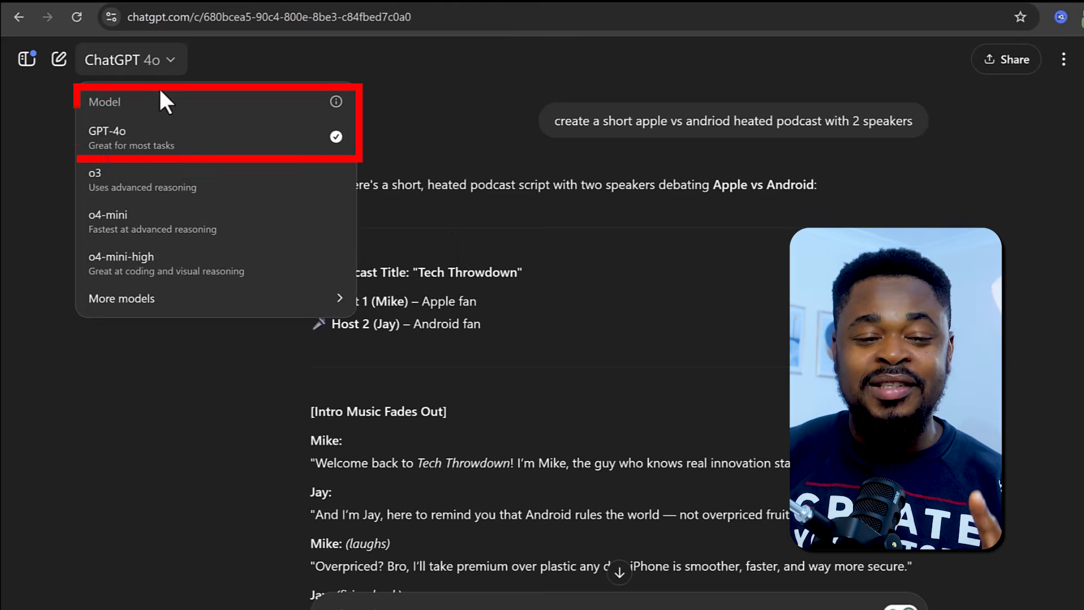
# Close the model list and read the generated Apple vs Android podcast script from the title to the outro
pyautogui.click(651, 274)
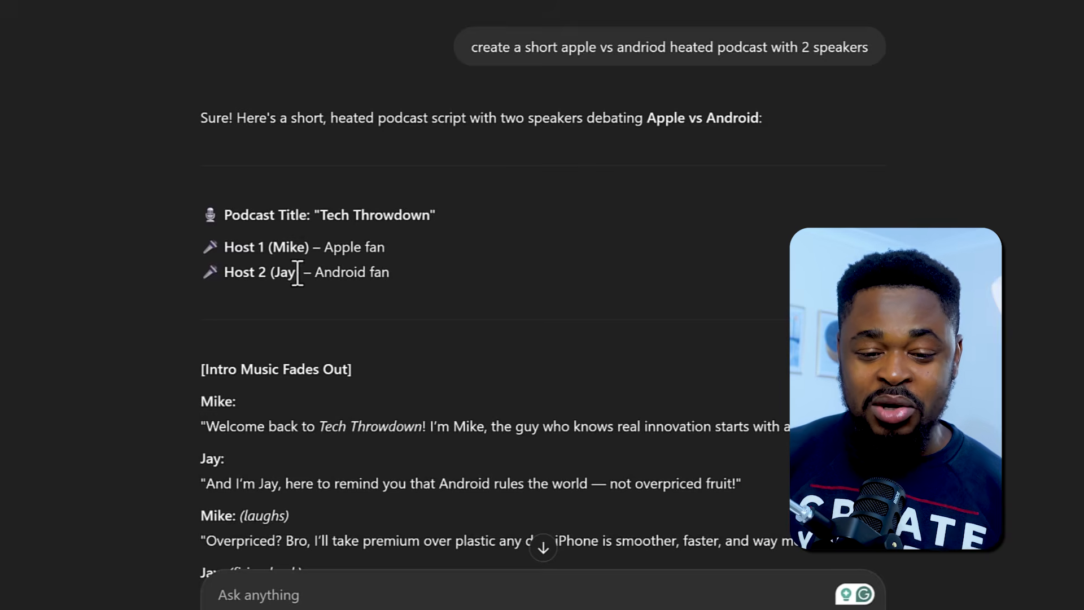
pyautogui.scroll(-2, 299, 281)
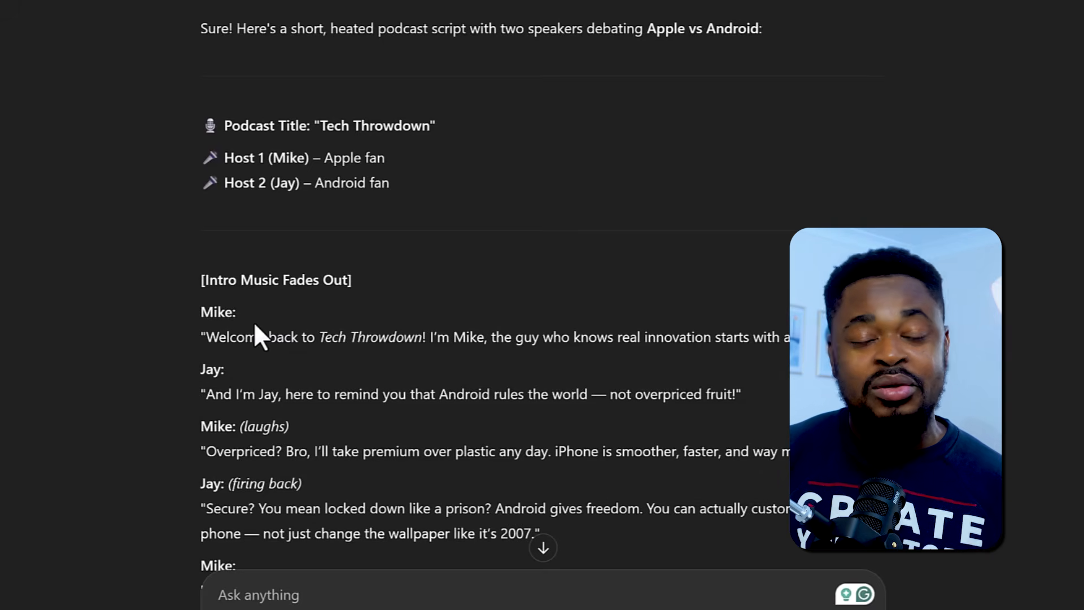
pyautogui.scroll(-2, 253, 321)
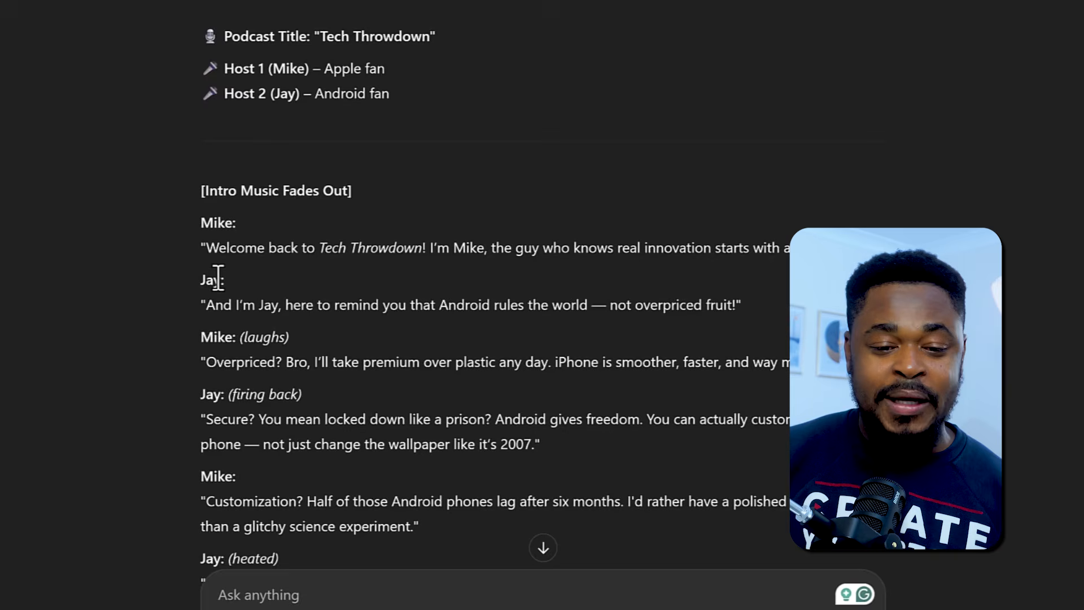
pyautogui.scroll(-2, 247, 191)
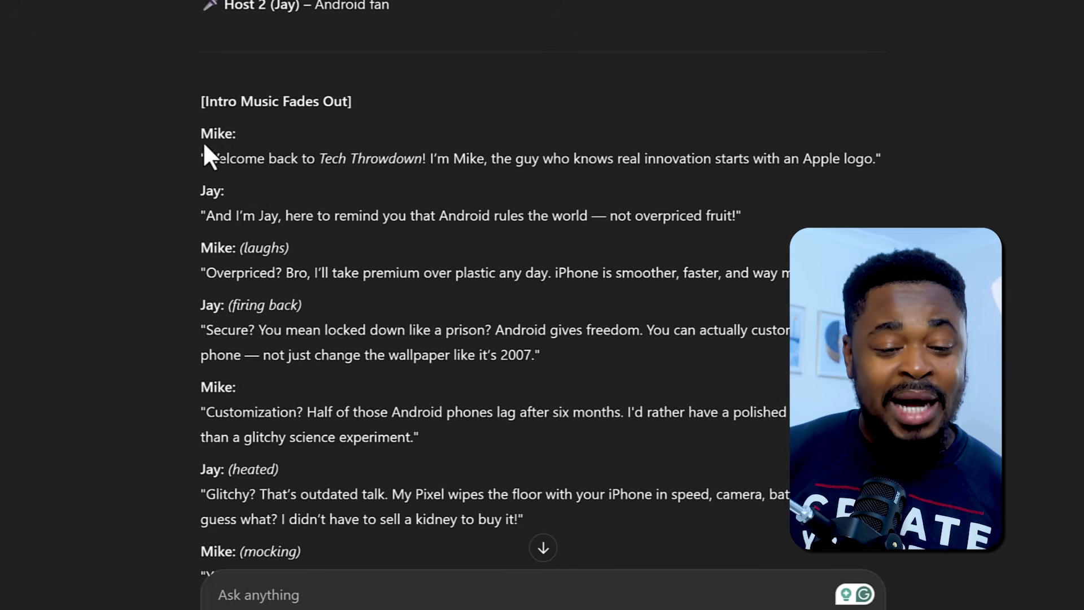
pyautogui.scroll(-10, 292, 242)
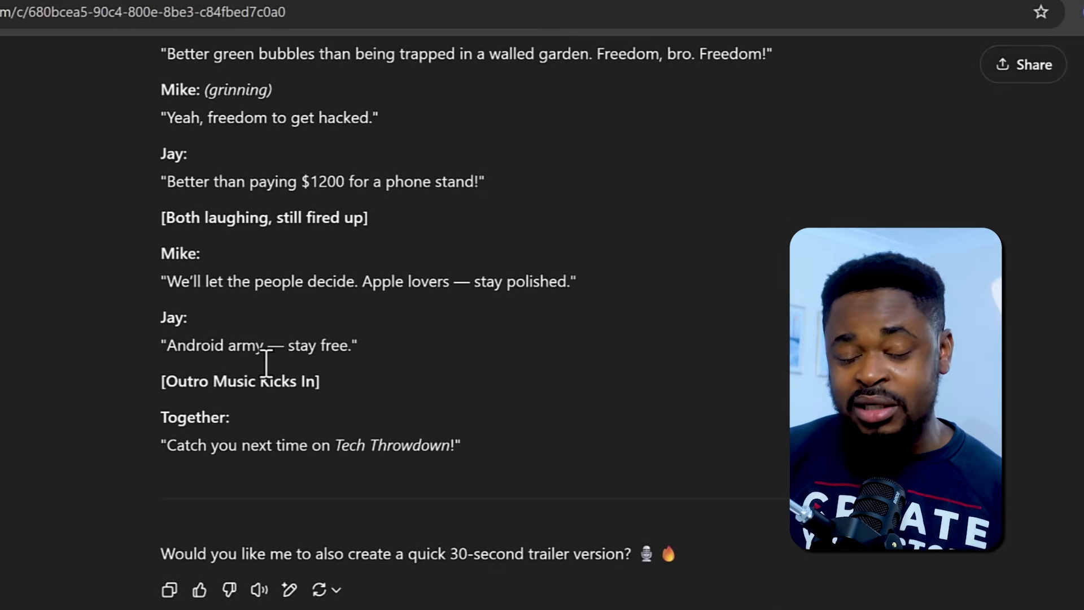
pyautogui.scroll(7, 340, 358)
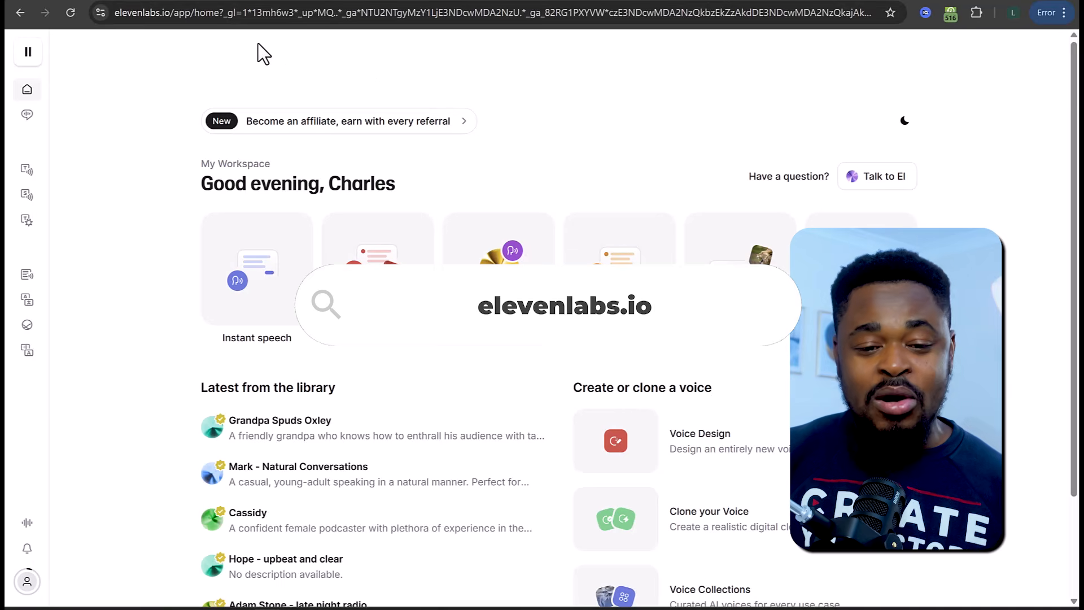
# Open Studio in ElevenLabs and create a blank project from scratch
pyautogui.moveTo(27, 107)
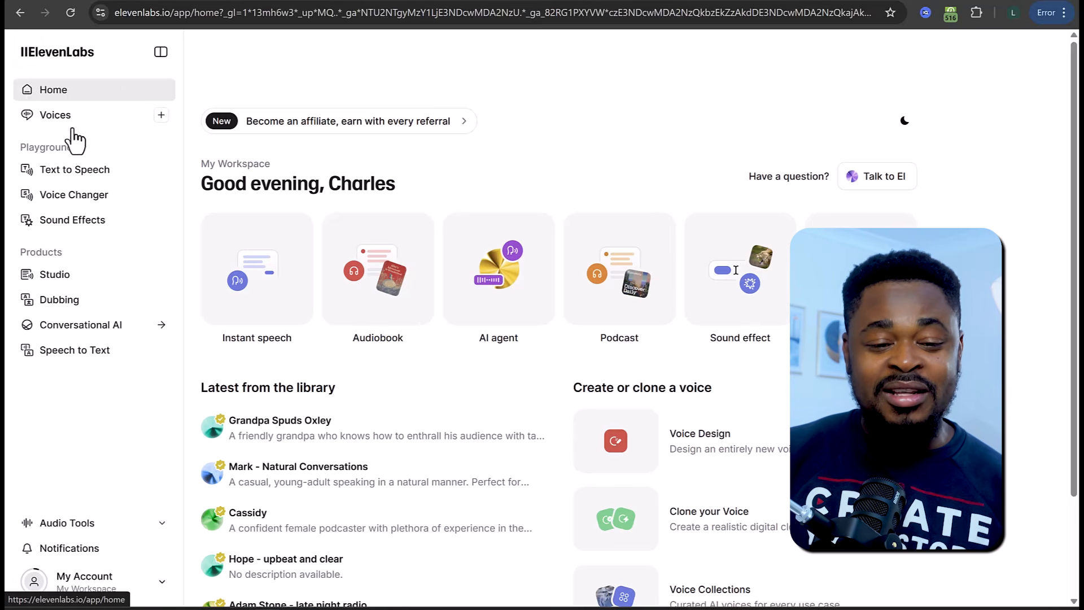
pyautogui.click(72, 277)
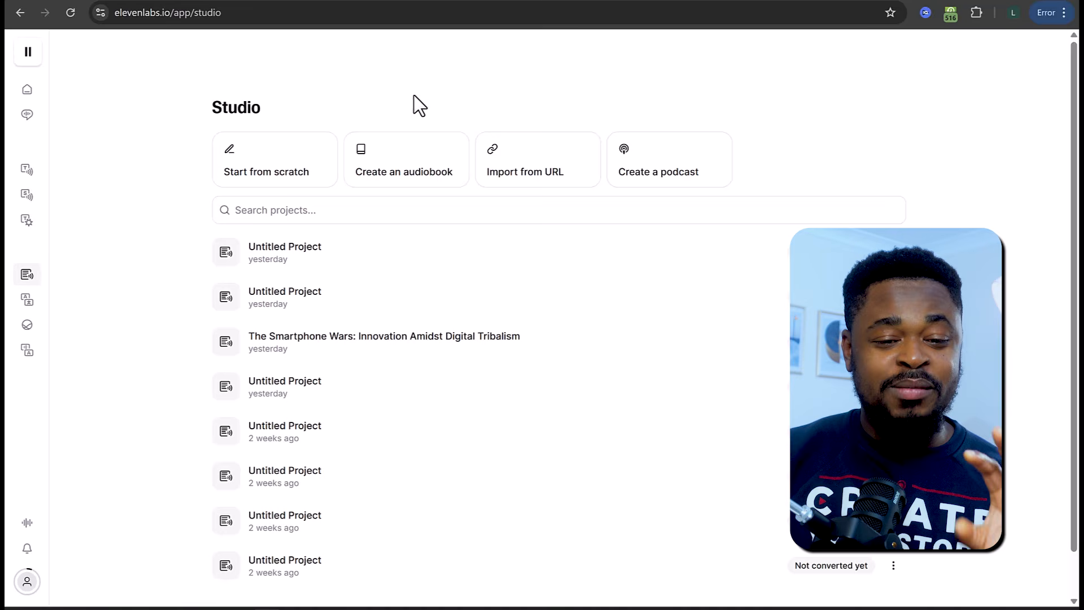
pyautogui.moveTo(48, 277)
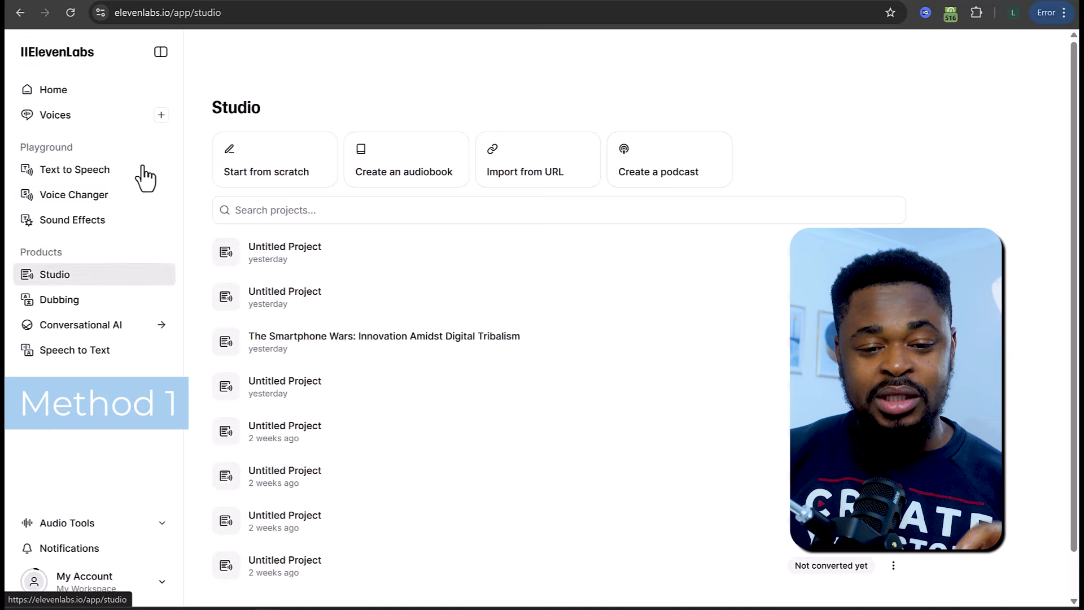
pyautogui.click(274, 176)
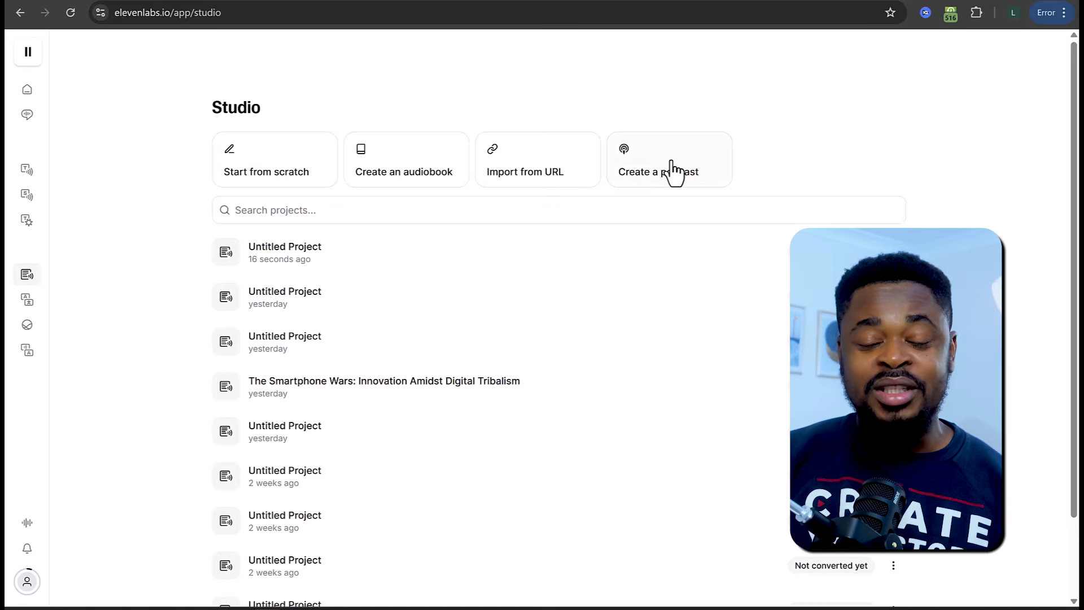
# Examine the podcast creation options for uploading a document and importing from a URL, then close them
pyautogui.click(674, 172)
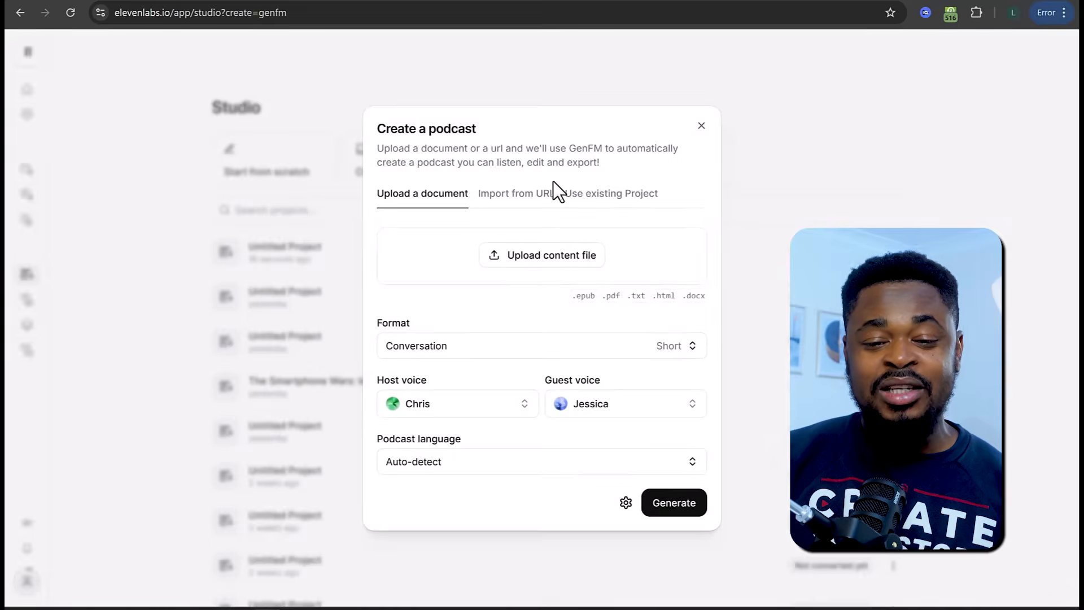
pyautogui.click(516, 192)
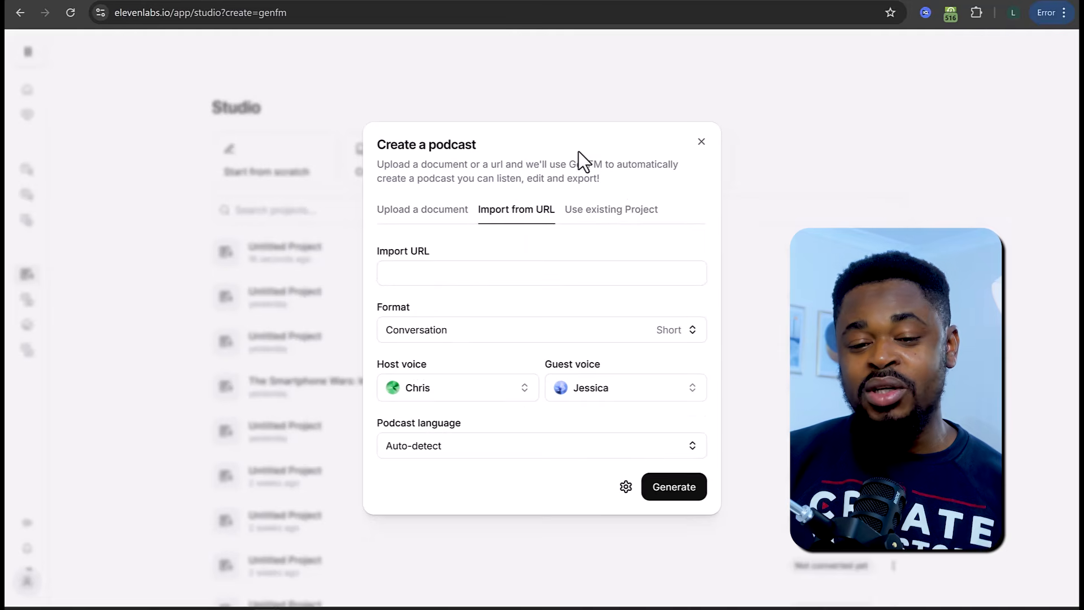
pyautogui.click(428, 210)
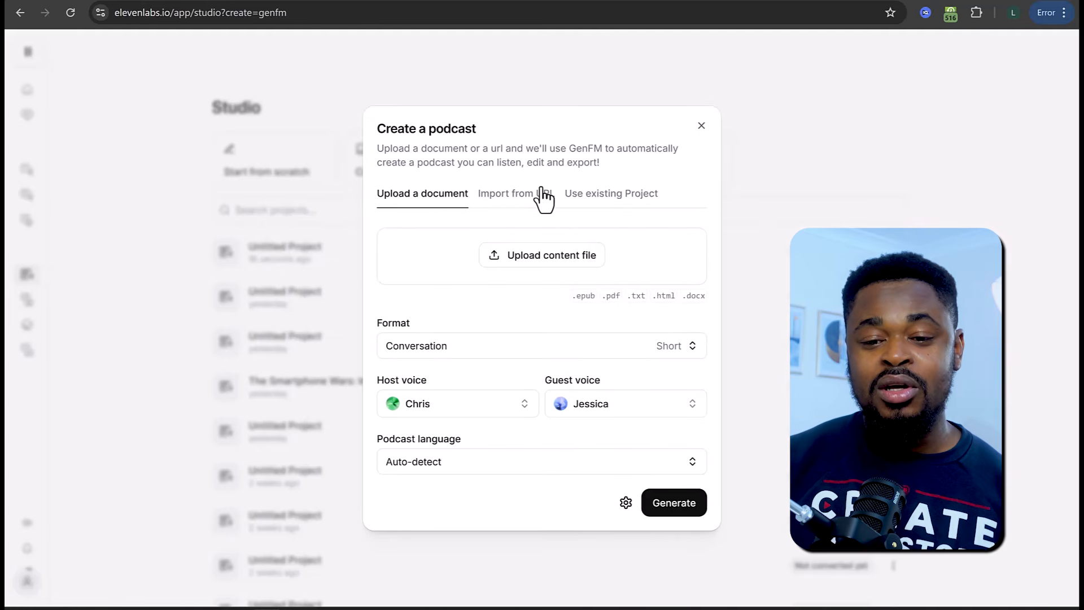
pyautogui.click(702, 126)
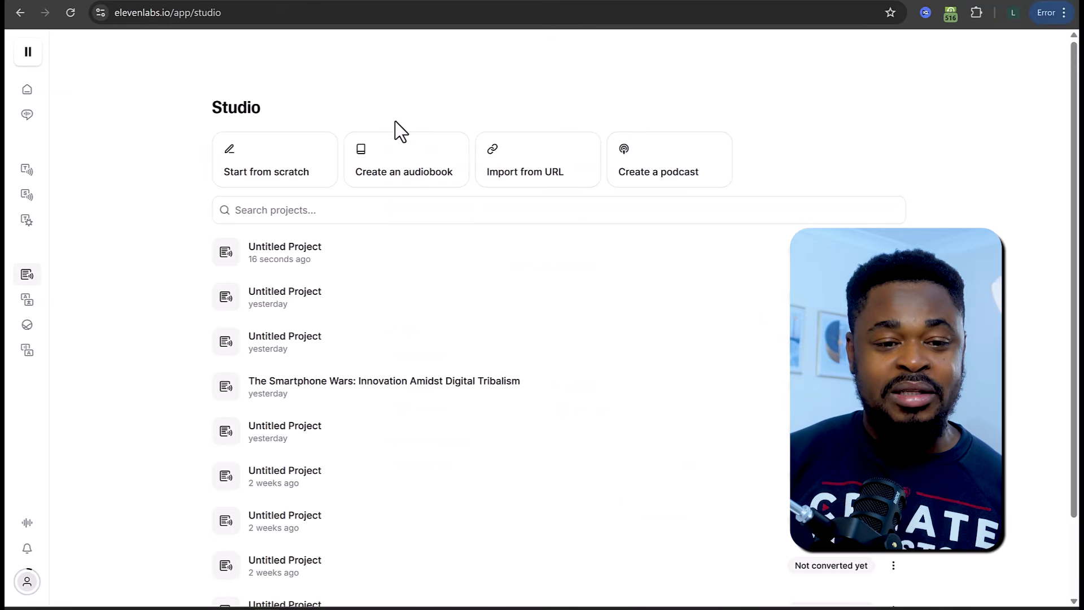
# Switch to ChatGPT and copy the script from the first speaker label to the line "Catch you next time on Tech Throwdown!"
pyautogui.click(99, 0)
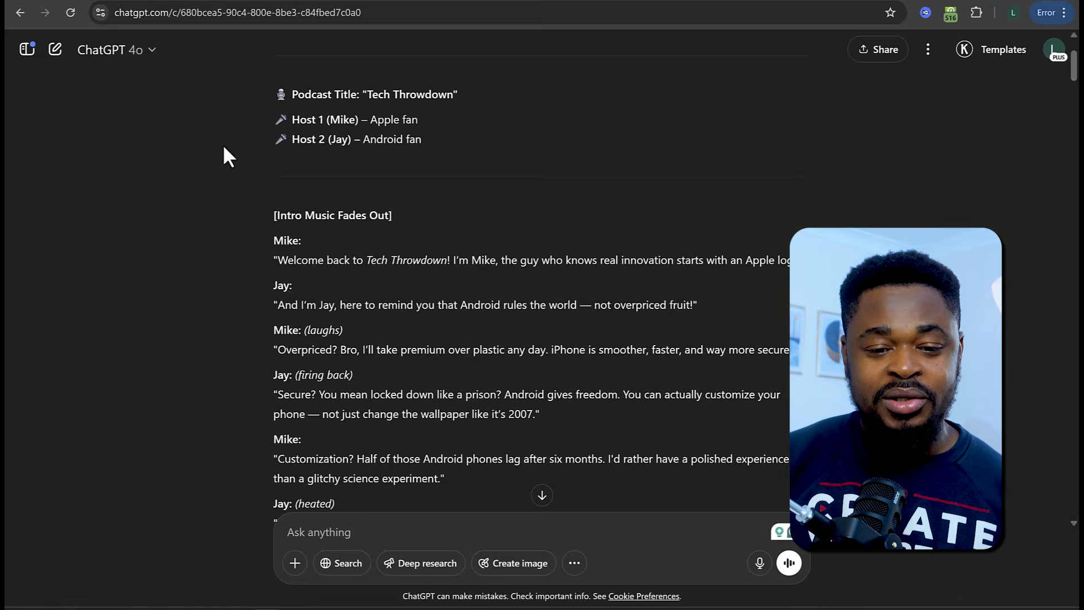
pyautogui.scroll(-3, 225, 159)
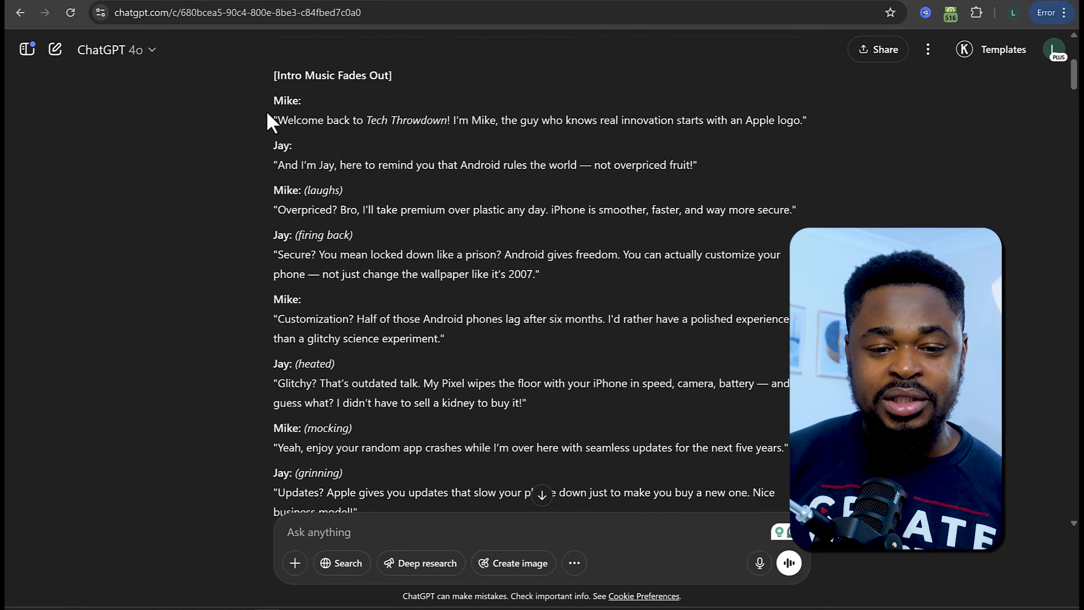
pyautogui.scroll(1, 272, 121)
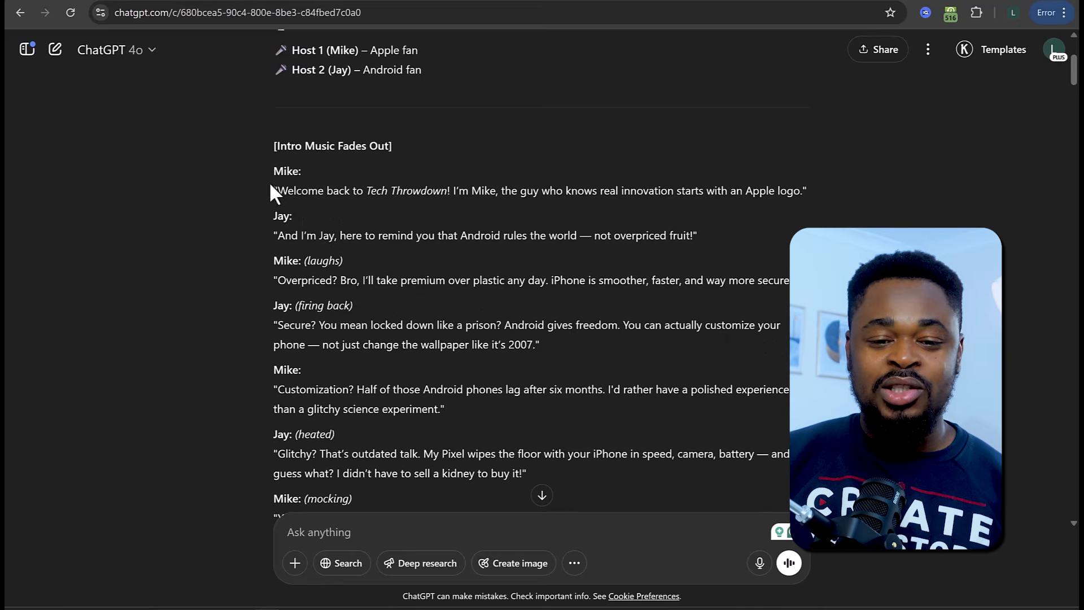
pyautogui.moveTo(276, 174); pyautogui.dragTo(487, 488)
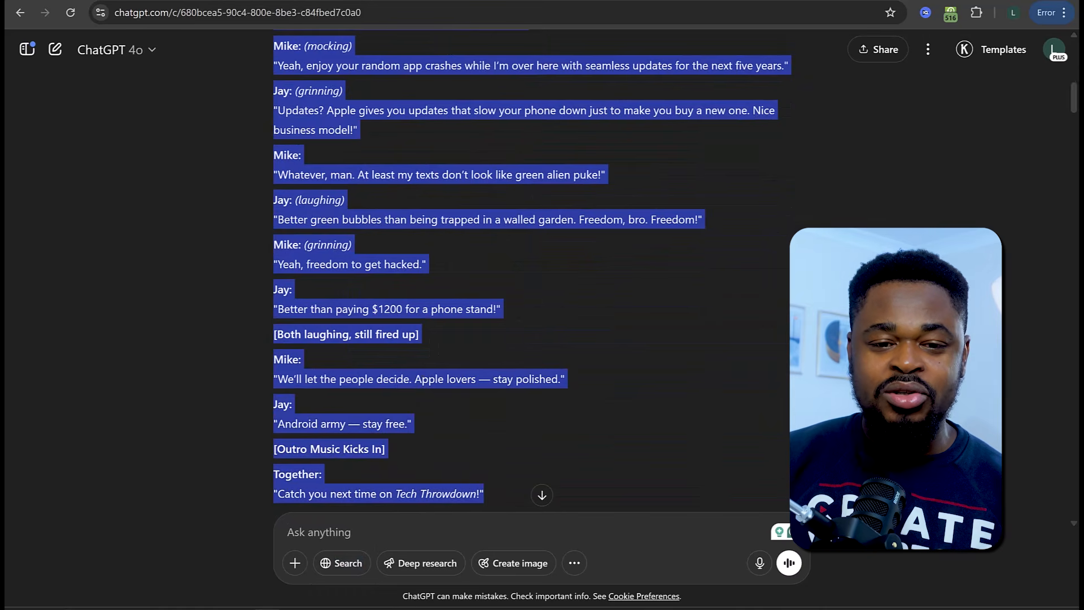
# Switch to ElevenLabs Studio, create a project from scratch and paste the copied podcast dialogue into it
pyautogui.click(428, 1)
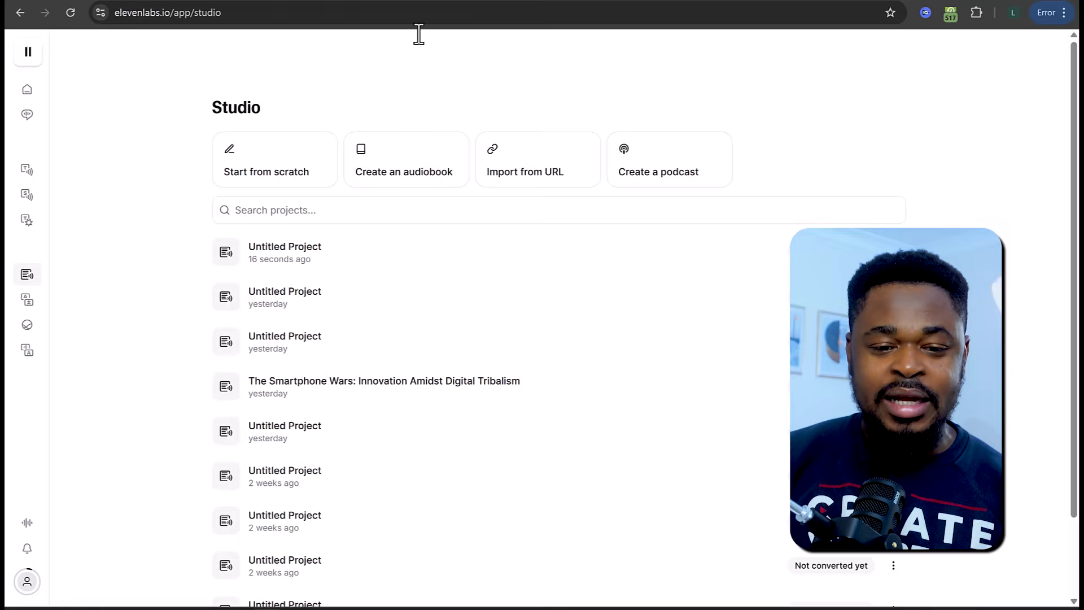
pyautogui.click(276, 175)
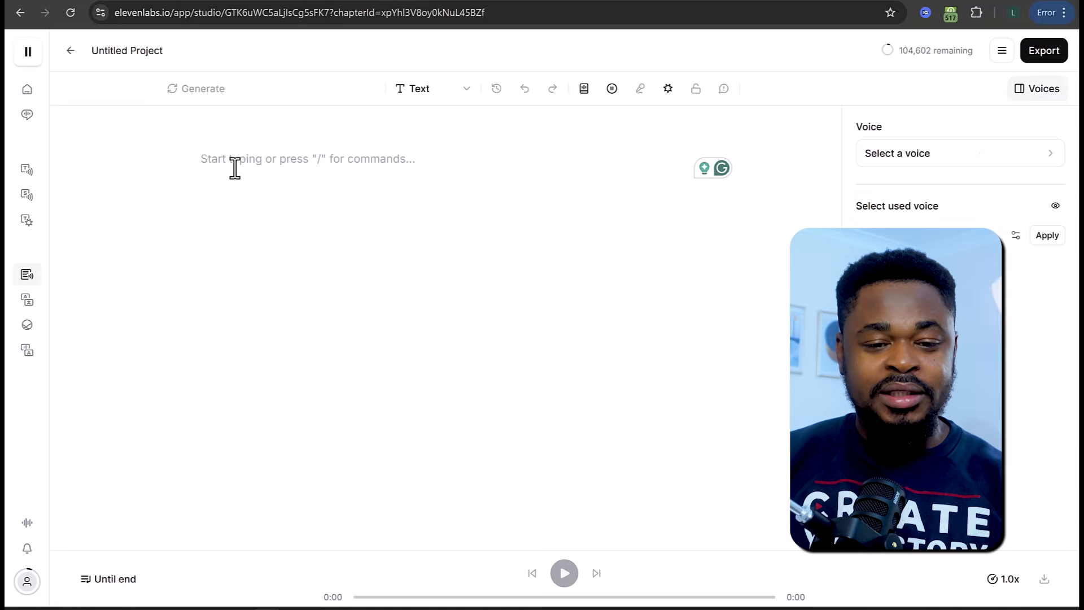
pyautogui.hotkey('ctrl', 'v')
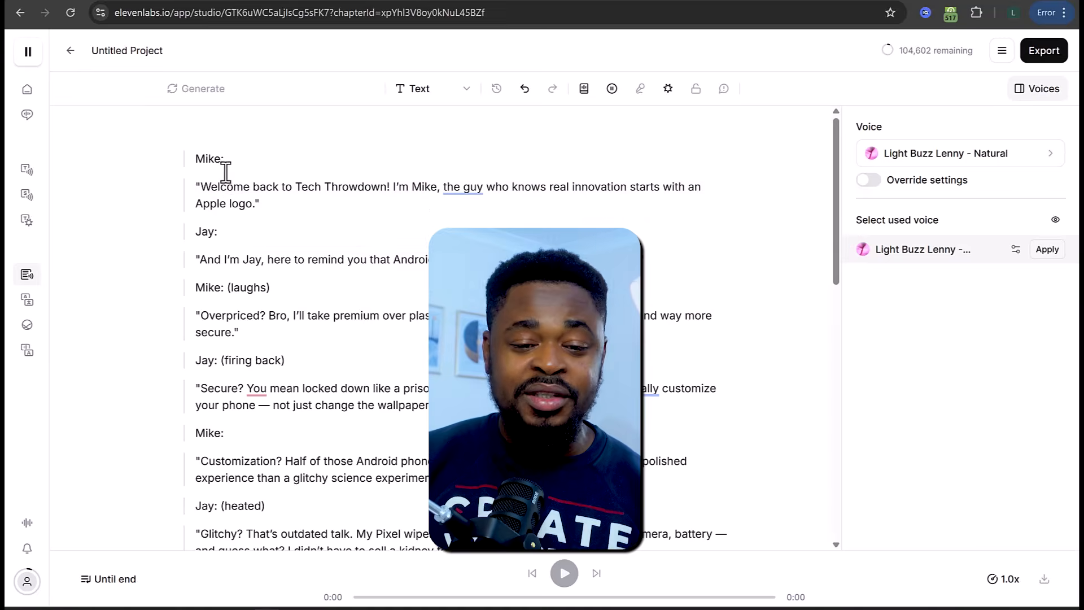
# Delete the speaker labels above the first three spoken lines of the pasted script
pyautogui.moveTo(243, 165); pyautogui.dragTo(157, 164)
pyautogui.press('BackSpace')
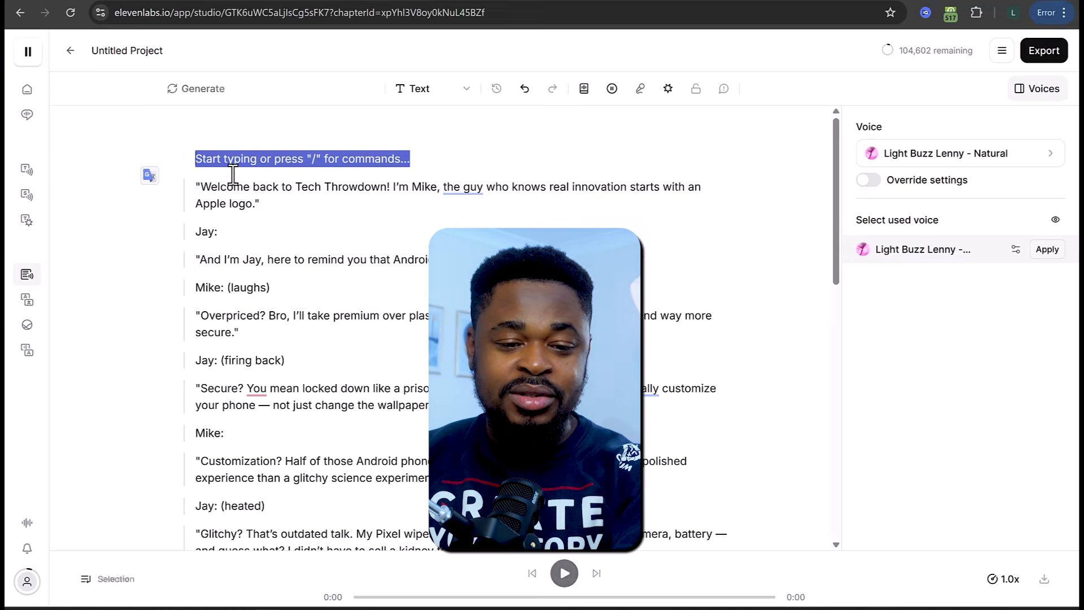
pyautogui.moveTo(213, 231); pyautogui.dragTo(169, 233)
pyautogui.press('BackSpace')
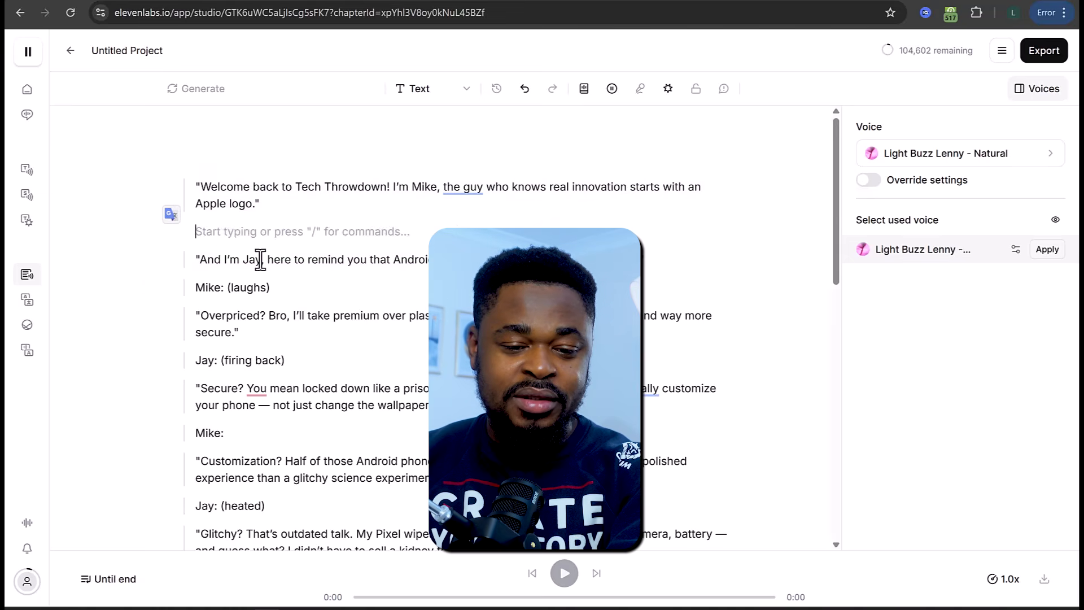
pyautogui.moveTo(279, 290); pyautogui.dragTo(181, 297)
pyautogui.press('BackSpace')
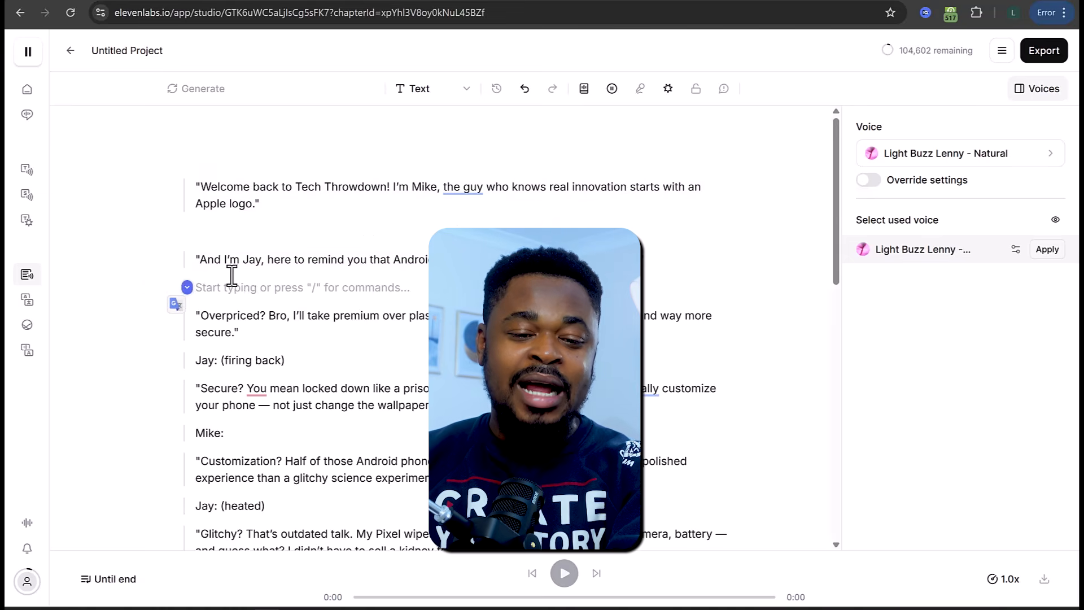
# Examine the voice selection and voice settings available for the first two spoken lines
pyautogui.click(212, 193)
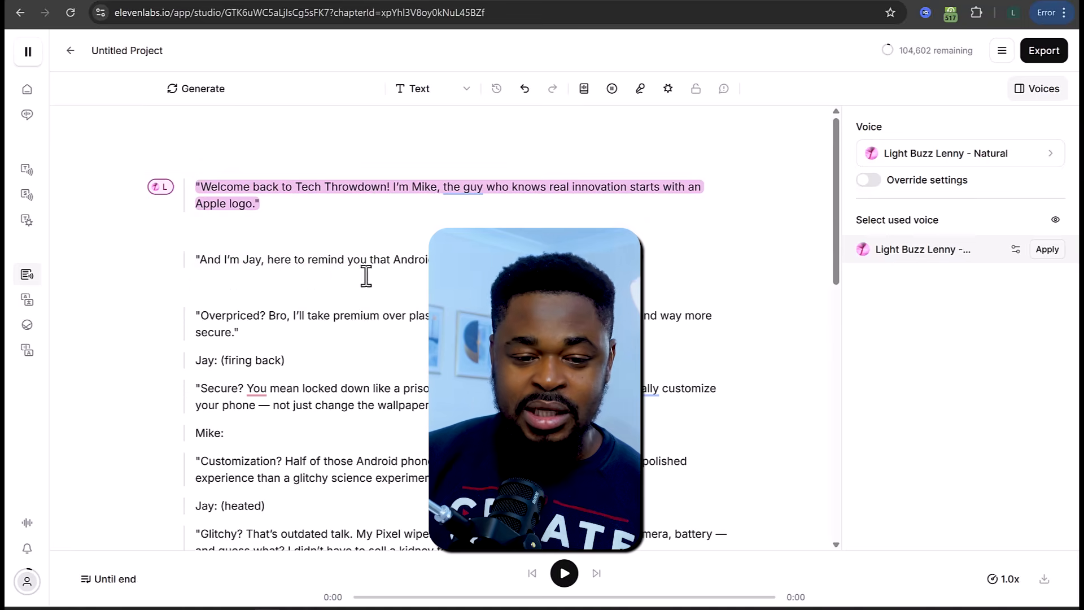
pyautogui.click(216, 261)
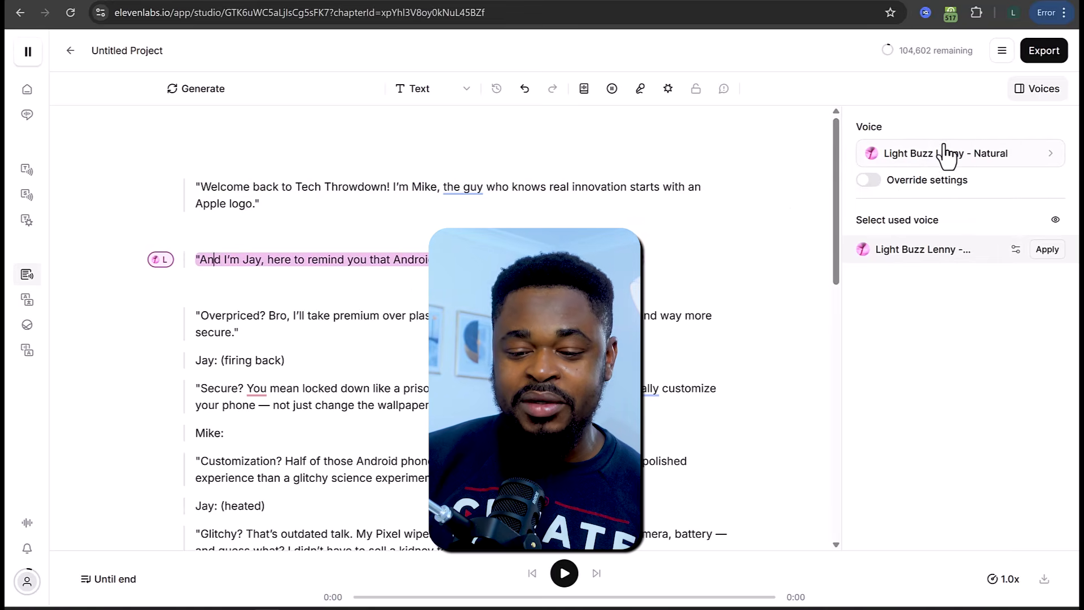
pyautogui.click(915, 159)
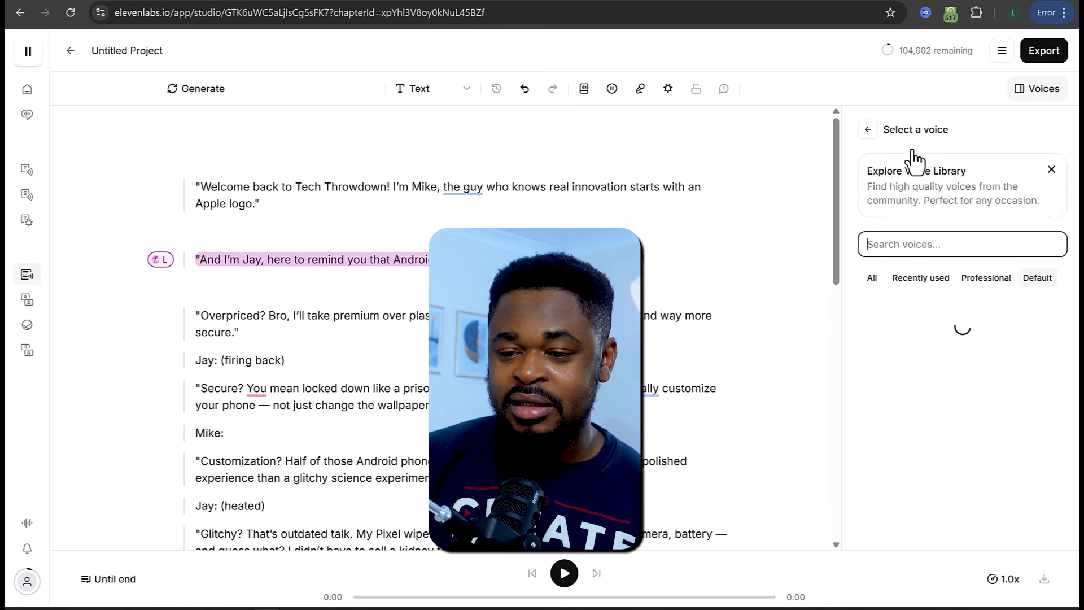
pyautogui.click(865, 130)
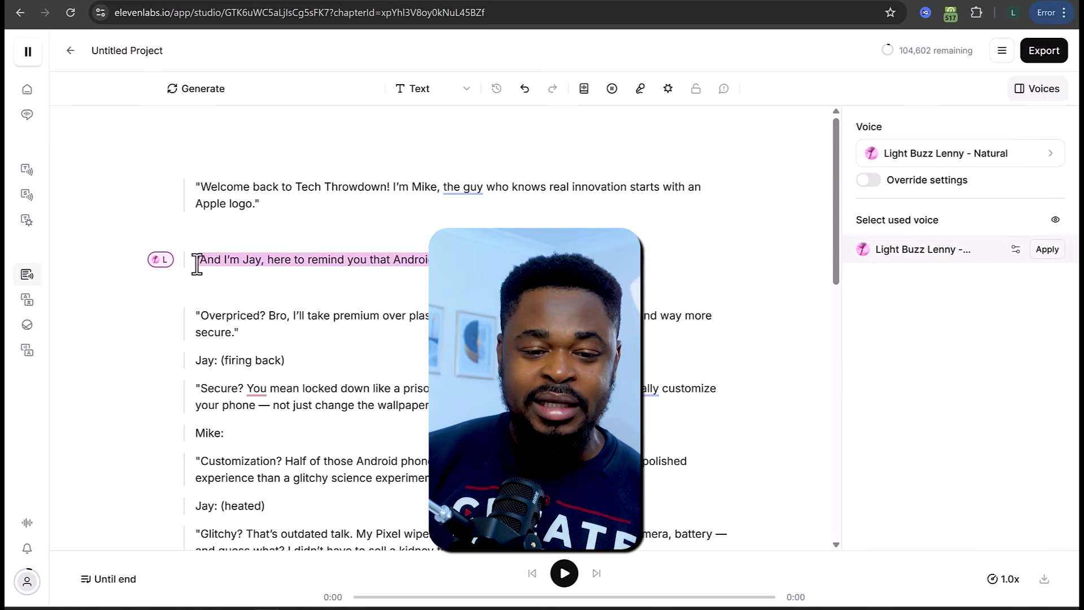
pyautogui.click(1014, 249)
pyautogui.click(875, 131)
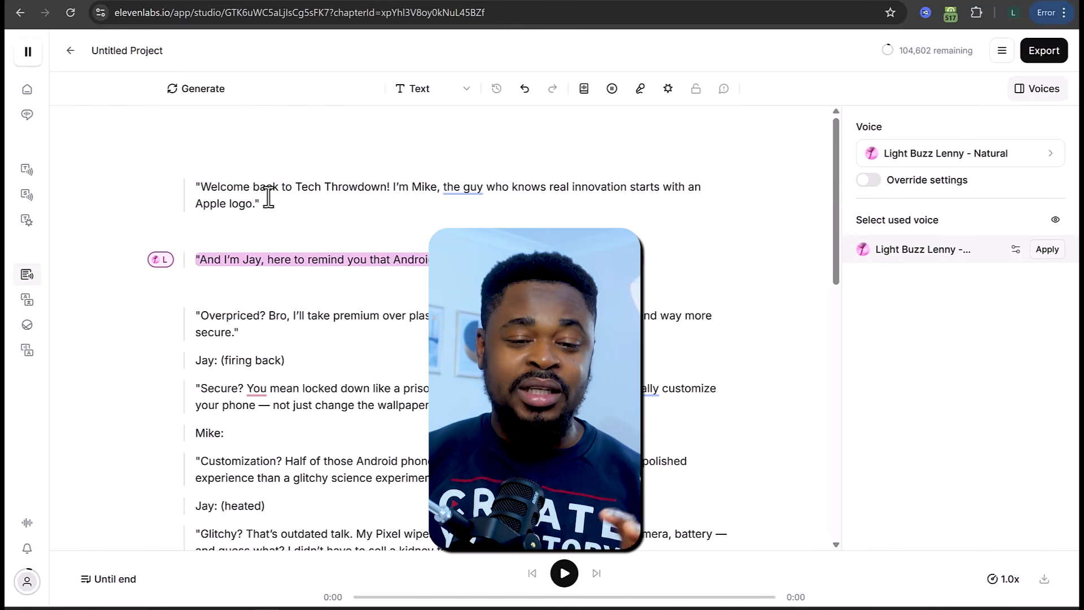
# Leave the Studio project and open Voiceover Studio
pyautogui.click(74, 57)
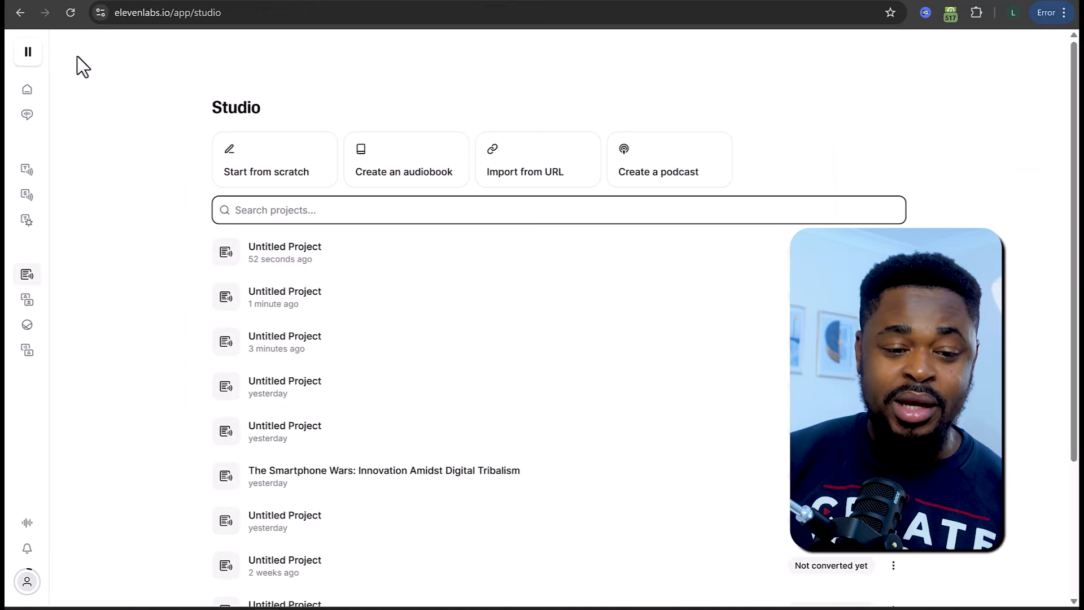
pyautogui.moveTo(111, 250)
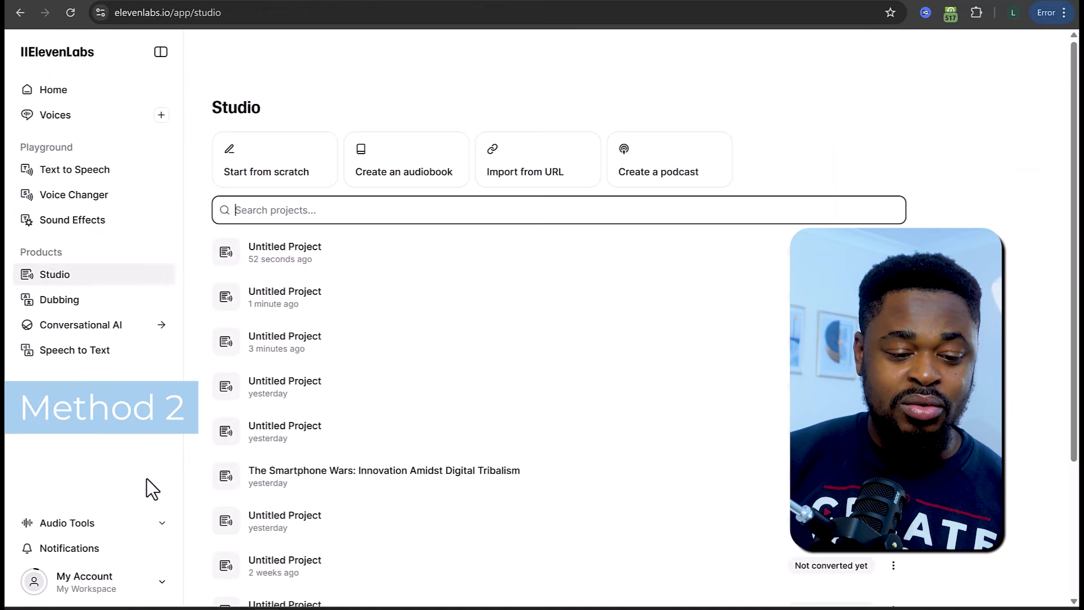
pyautogui.click(161, 529)
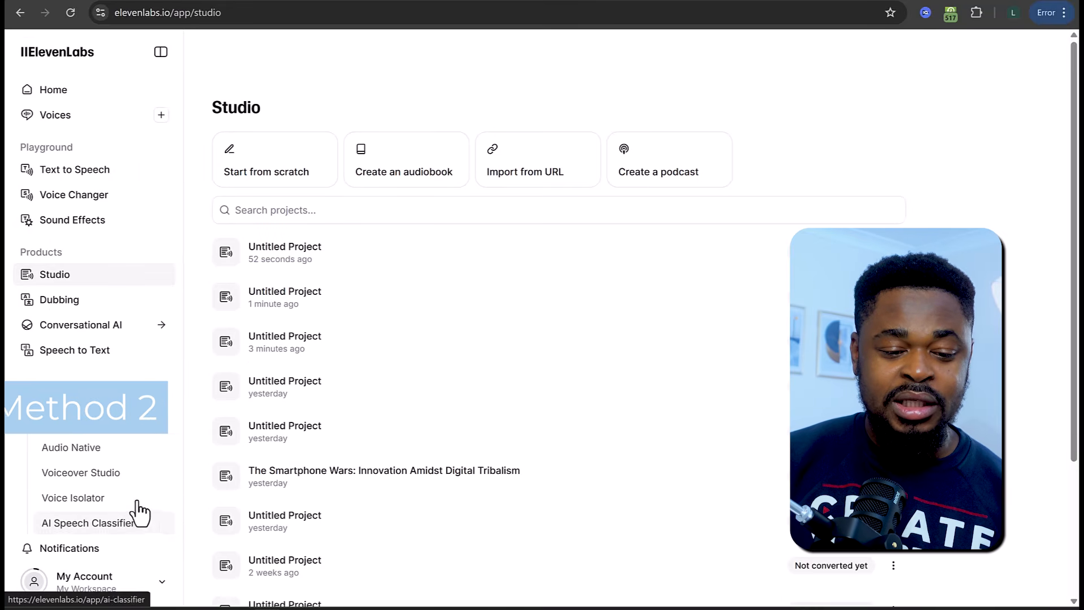
pyautogui.click(117, 475)
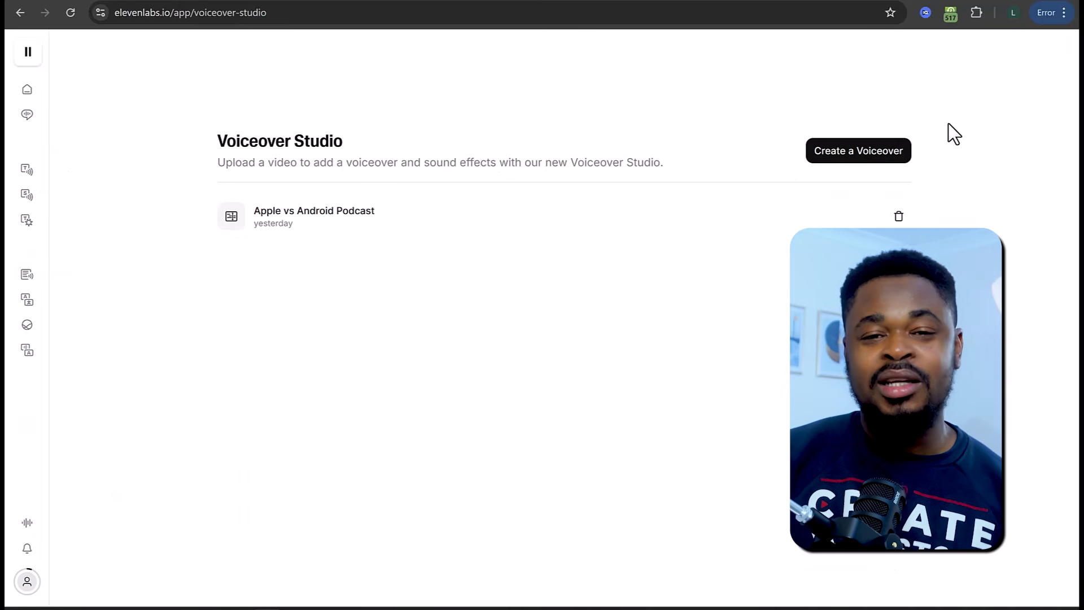
# Create a voiceover project named AI Podcast with the audio file song t1.MP3 uploaded
pyautogui.click(866, 148)
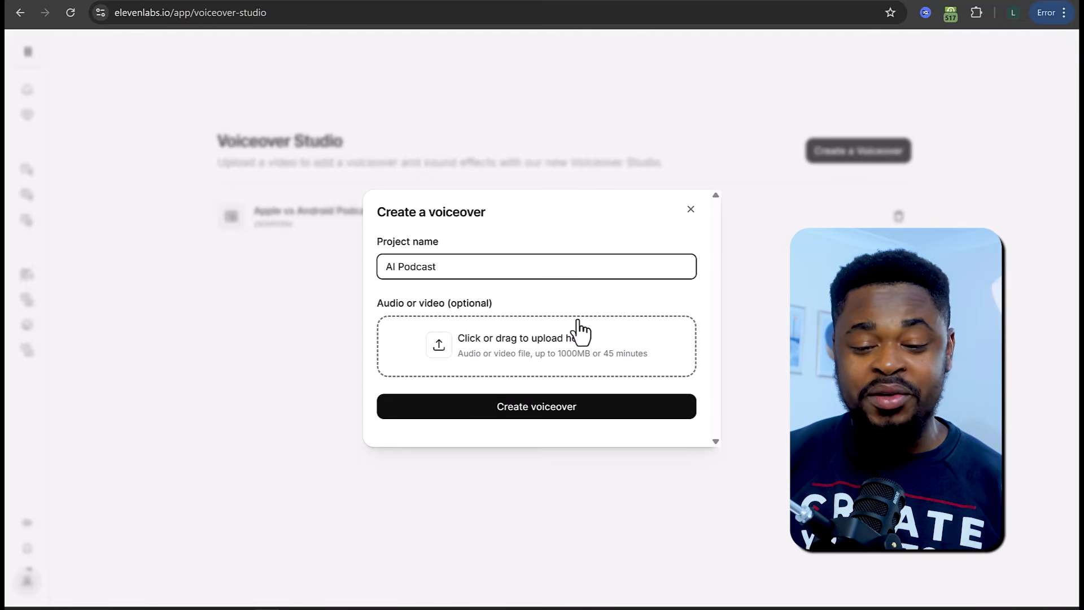
pyautogui.click(562, 348)
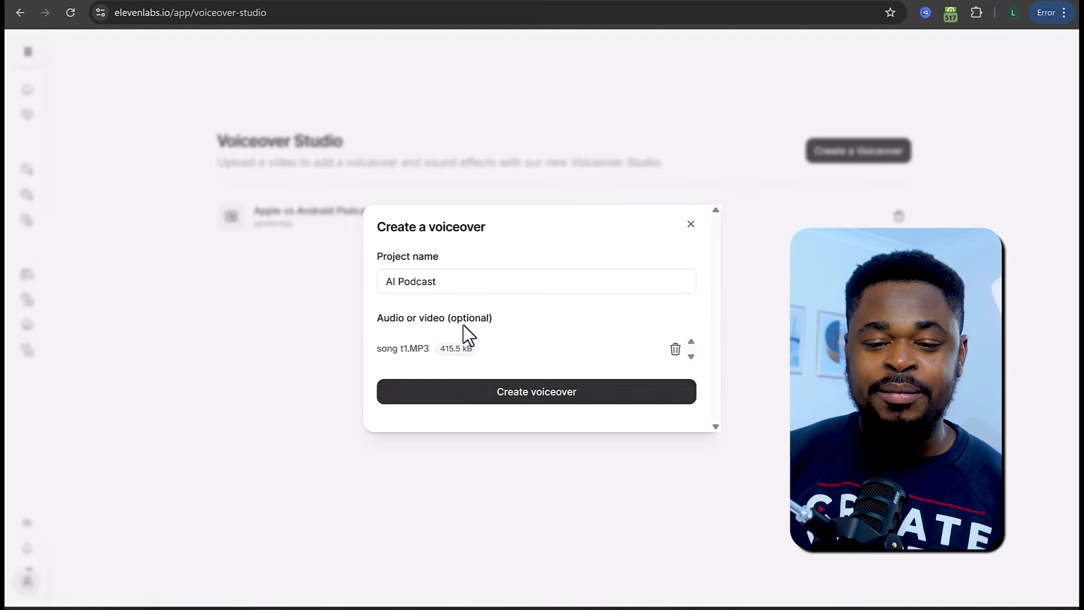
pyautogui.click(482, 397)
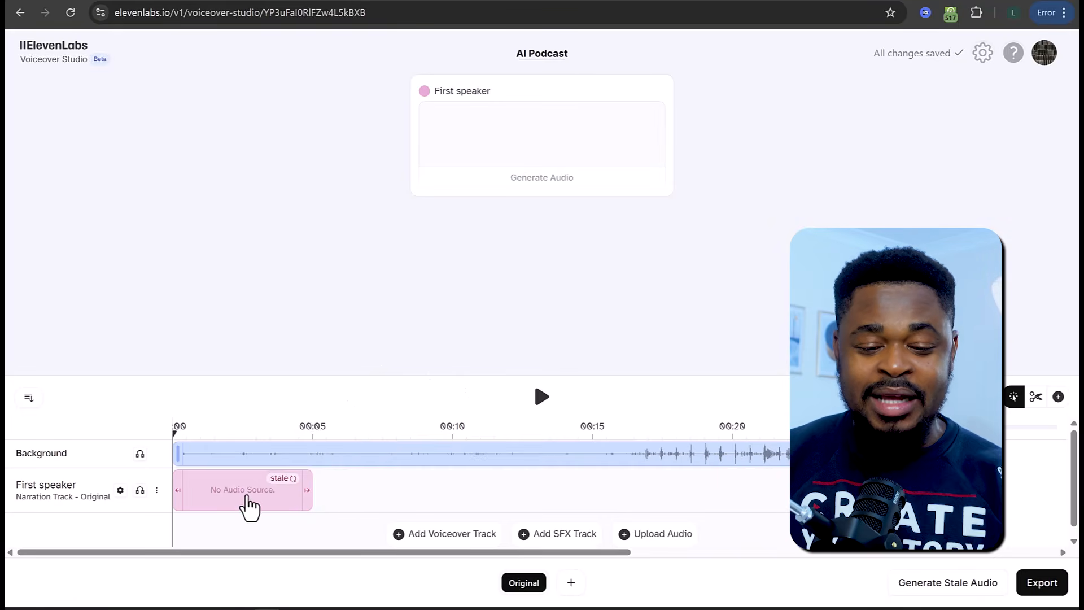
# Delete the clips on the Background and First speaker tracks
pyautogui.click(247, 495)
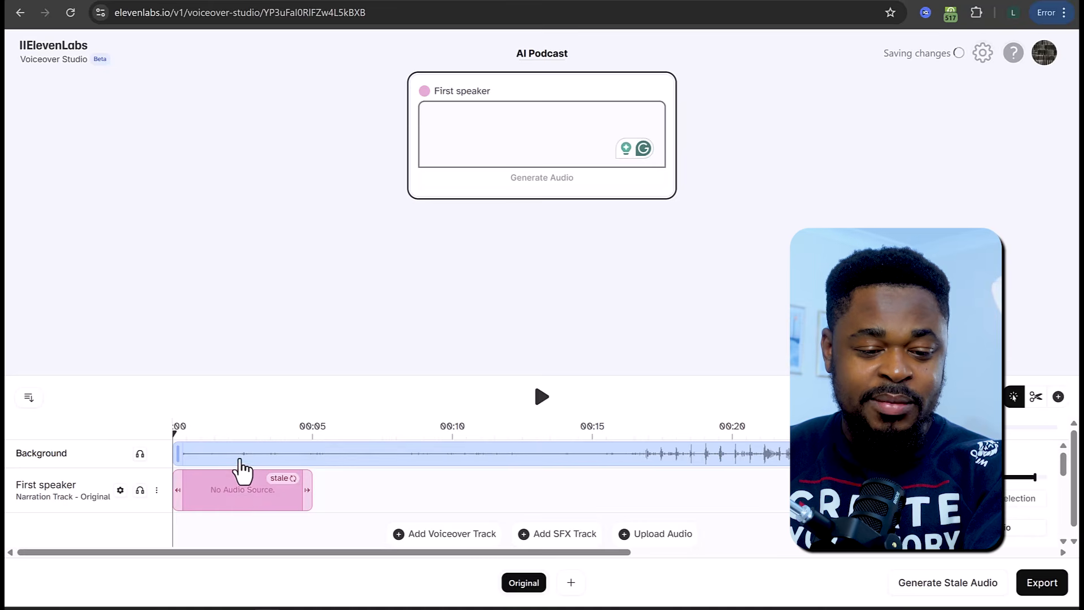
pyautogui.click(240, 459)
pyautogui.press('Delete')
pyautogui.click(245, 487)
pyautogui.press('Delete')
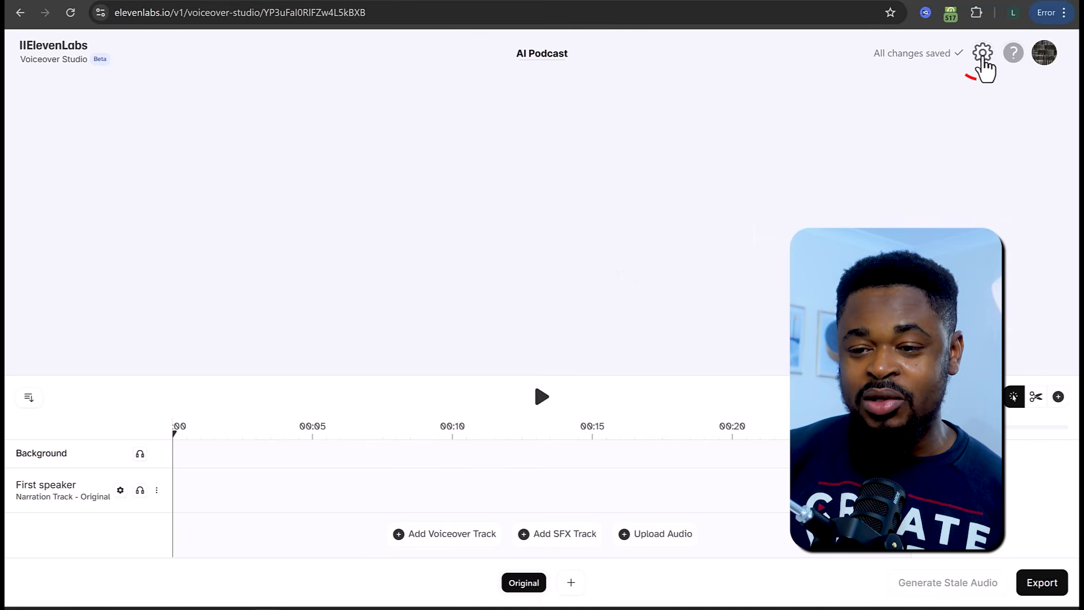
# Open the script import dialog and read its file type and column format requirements
pyautogui.click(981, 56)
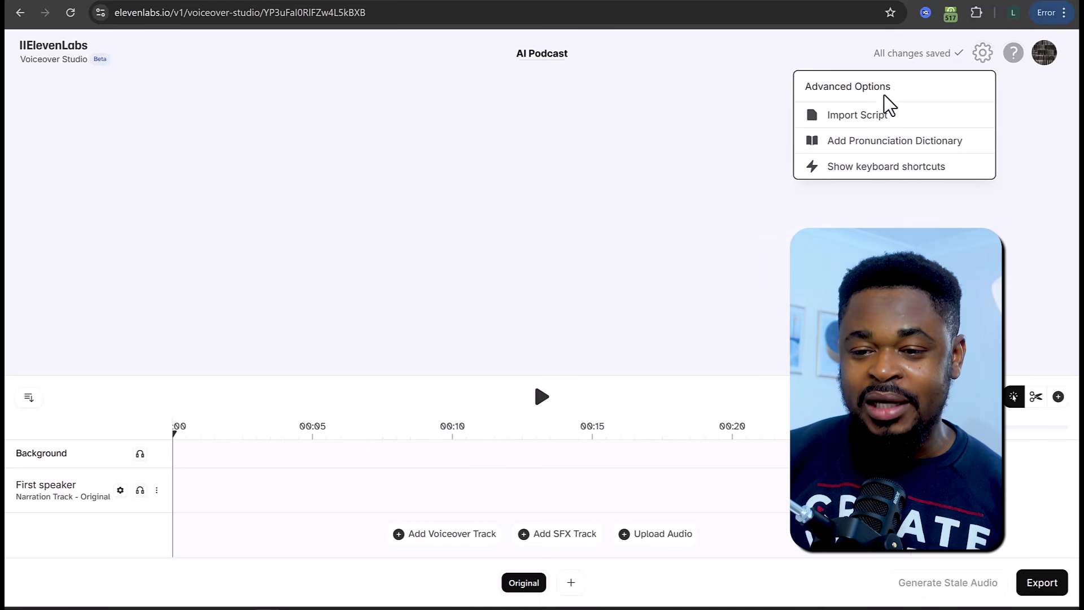
pyautogui.click(862, 117)
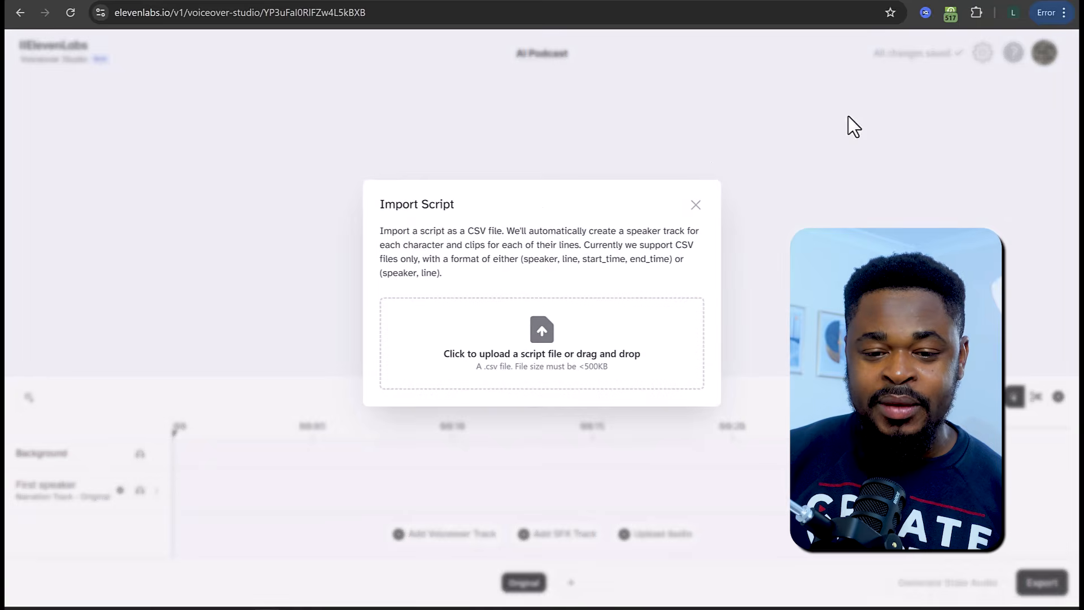
pyautogui.moveTo(384, 232); pyautogui.dragTo(493, 235)
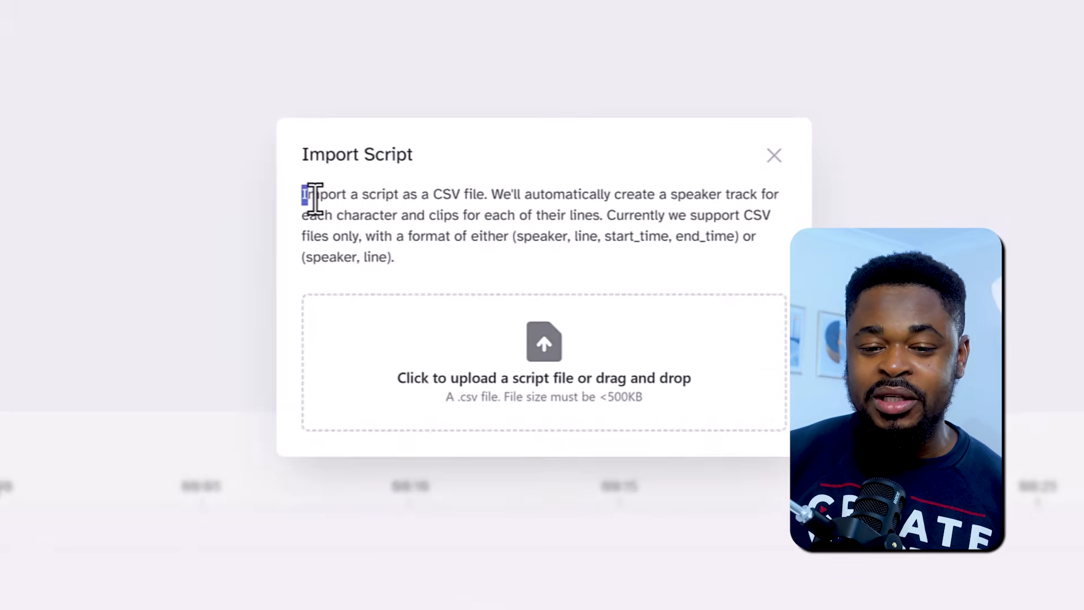
pyautogui.moveTo(470, 197); pyautogui.dragTo(597, 195)
pyautogui.moveTo(673, 204); pyautogui.dragTo(629, 216)
pyautogui.moveTo(523, 225)
pyautogui.mouseDown()
pyautogui.moveTo(388, 226)
pyautogui.moveTo(531, 235)
pyautogui.mouseUp()
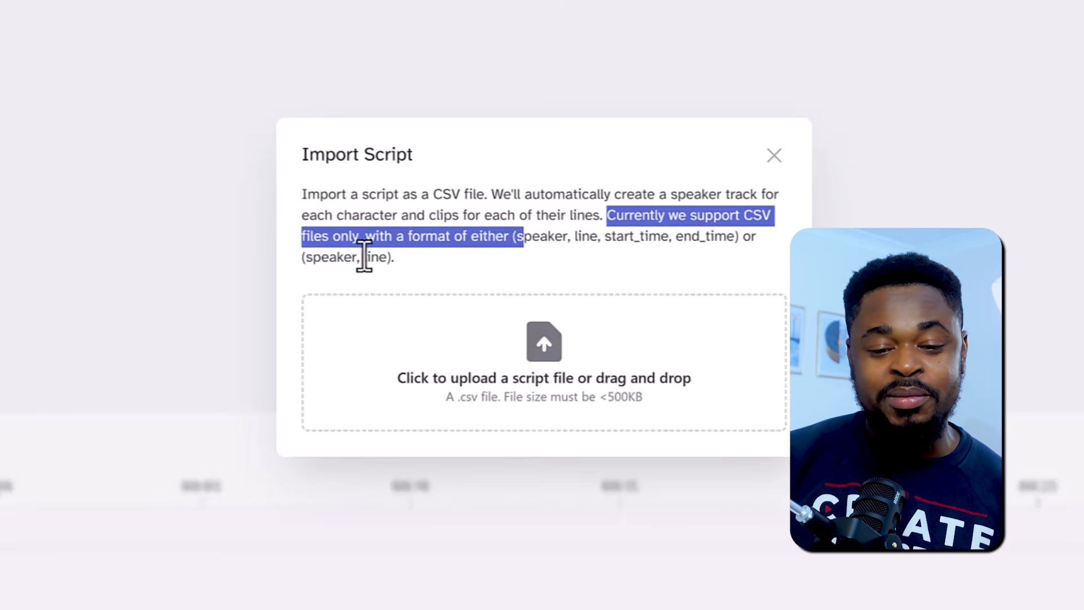
pyautogui.click(392, 254)
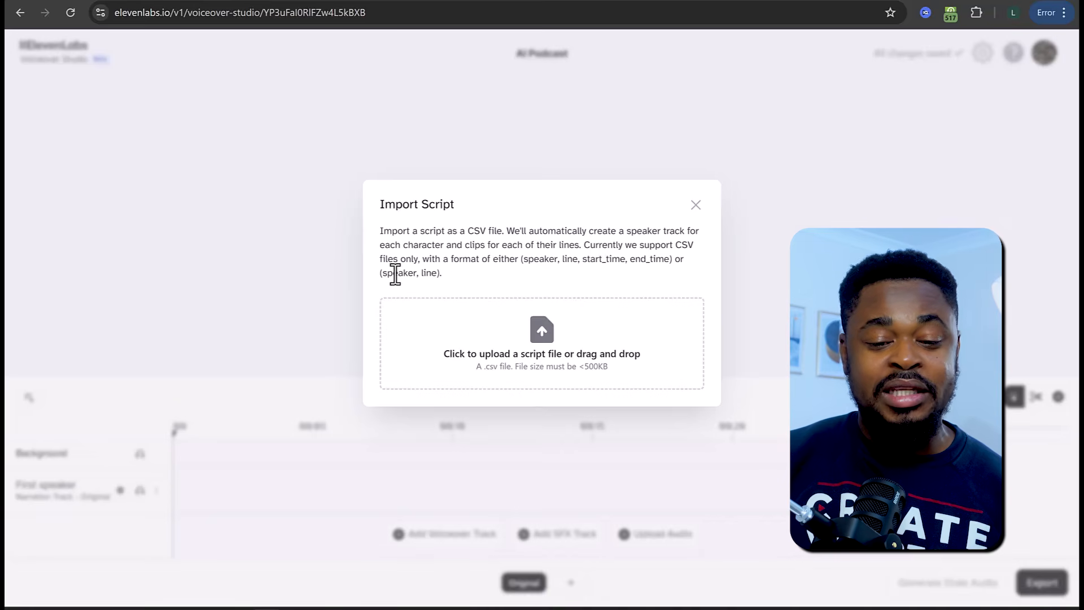
pyautogui.click(477, 279)
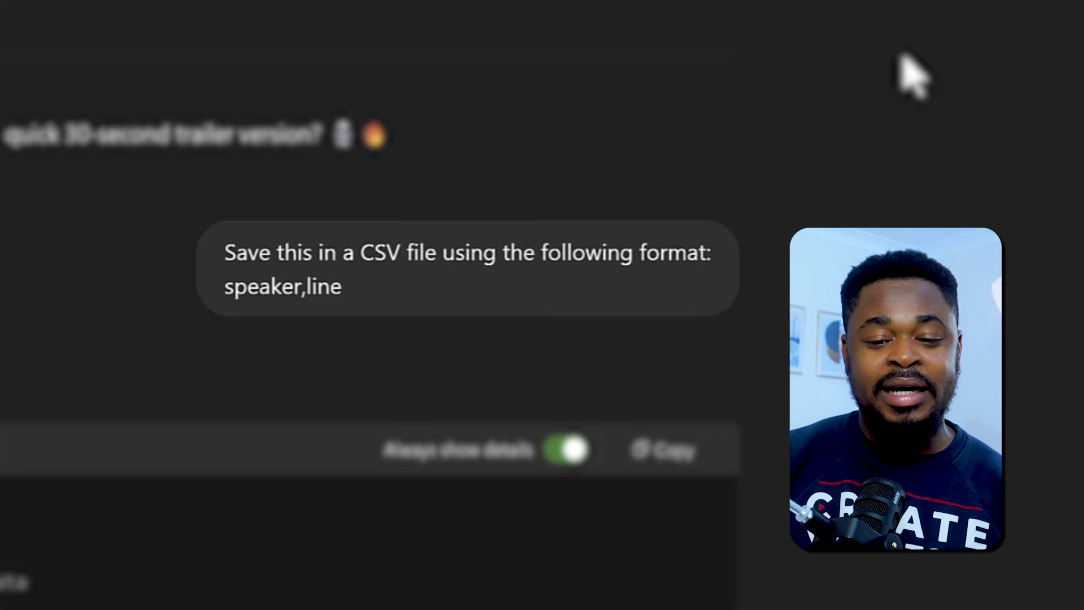
# Switch to the ChatGPT conversation and download the generated apple_vs_android_podcast.csv file
pyautogui.scroll(-4, 542, 305)
pyautogui.scroll(-5, 542, 271)
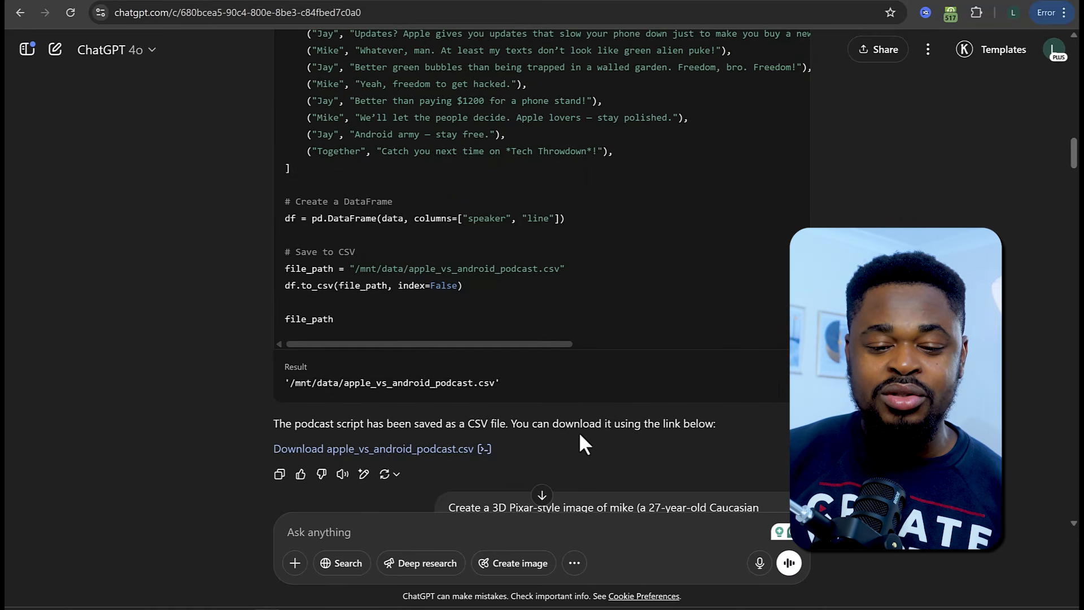
pyautogui.click(406, 450)
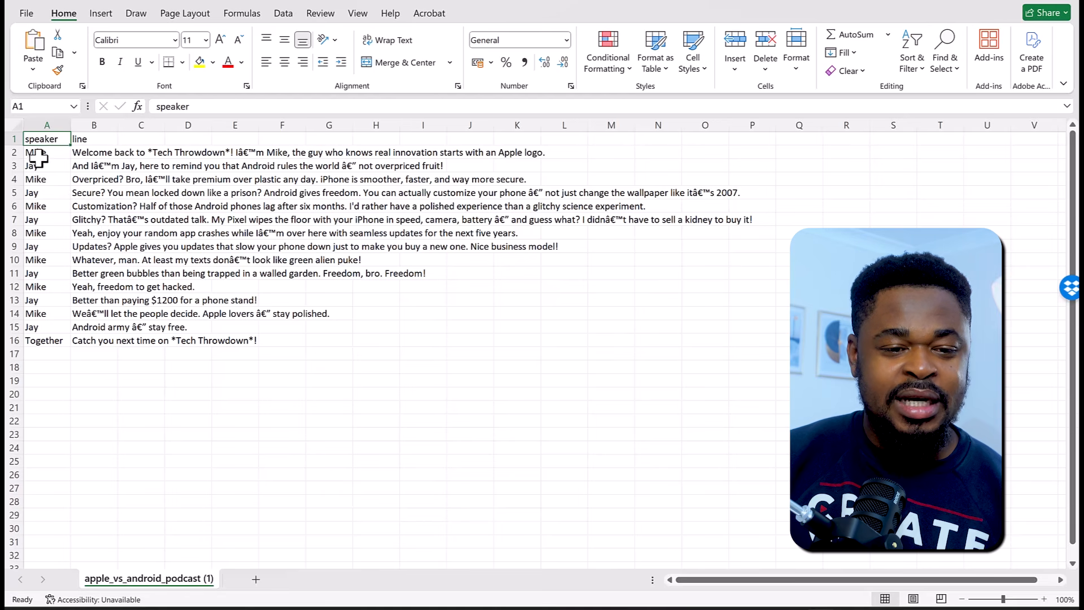
# Examine the speaker and line columns of the downloaded CSV in Excel, checking the first rows for Mike and Jay
pyautogui.click(85, 139)
pyautogui.click(50, 148)
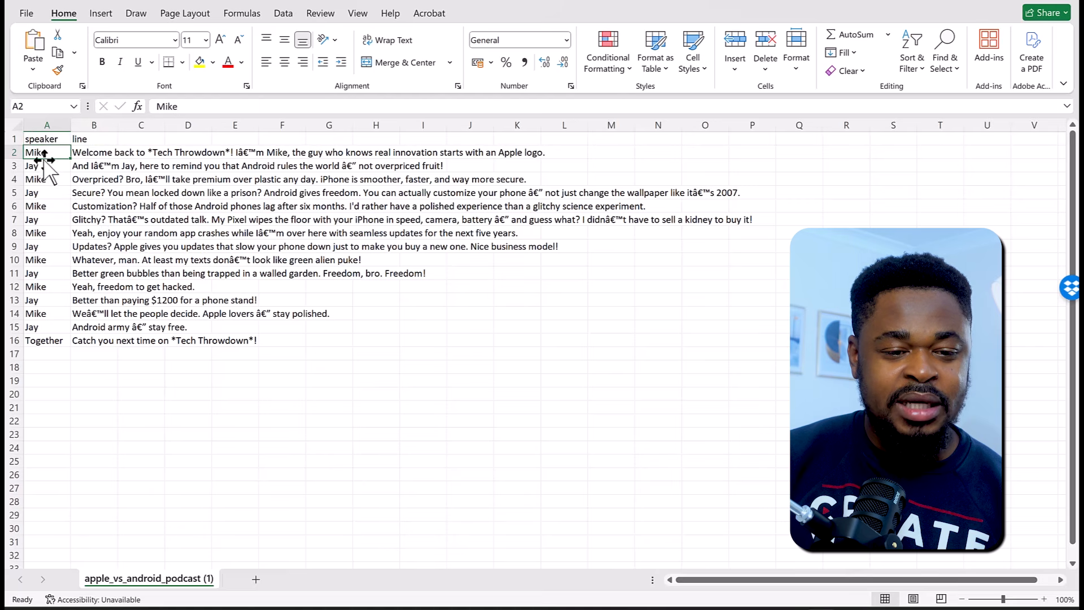
pyautogui.click(96, 151)
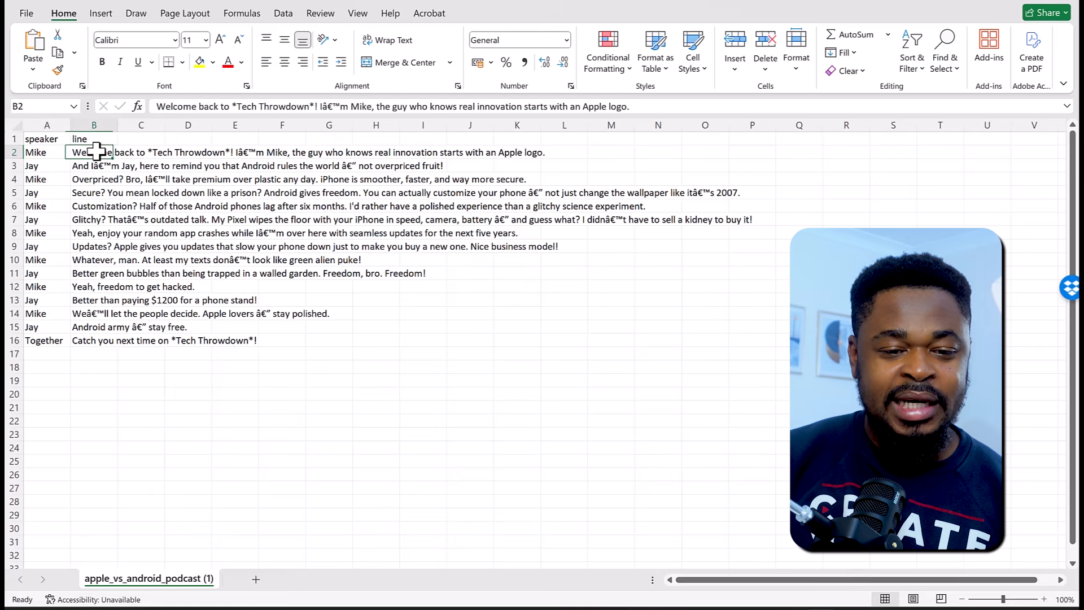
pyautogui.click(44, 166)
pyautogui.click(127, 166)
pyautogui.click(45, 181)
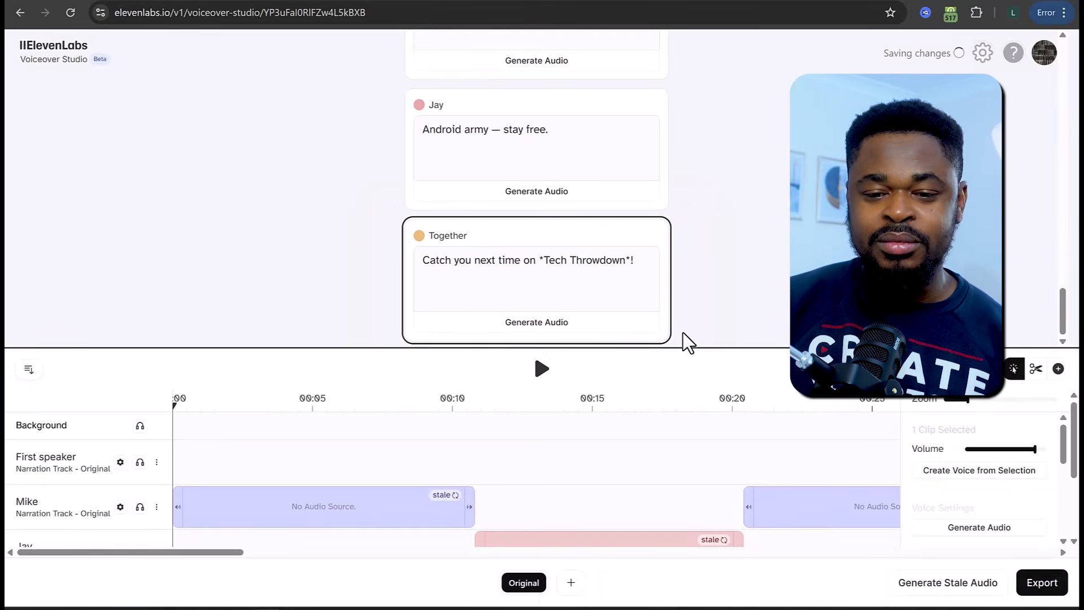
# Review the imported dialogue lines in ElevenLabs Voiceover Studio and how the Mike and Jay clips are arranged along the whole timeline
pyautogui.scroll(8, 679, 310)
pyautogui.scroll(10, 510, 166)
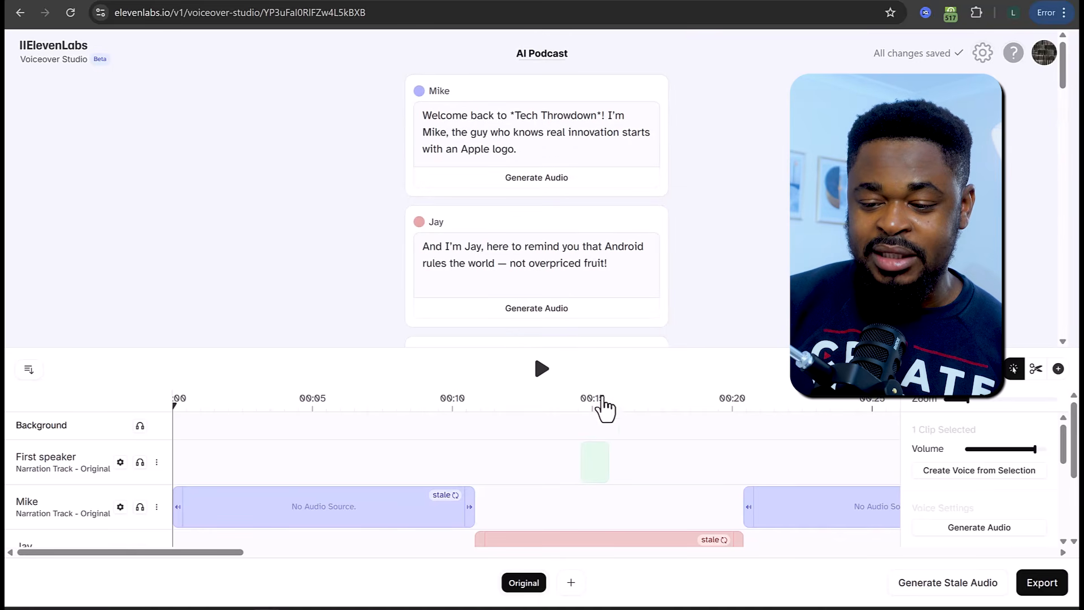
pyautogui.scroll(-8, 573, 285)
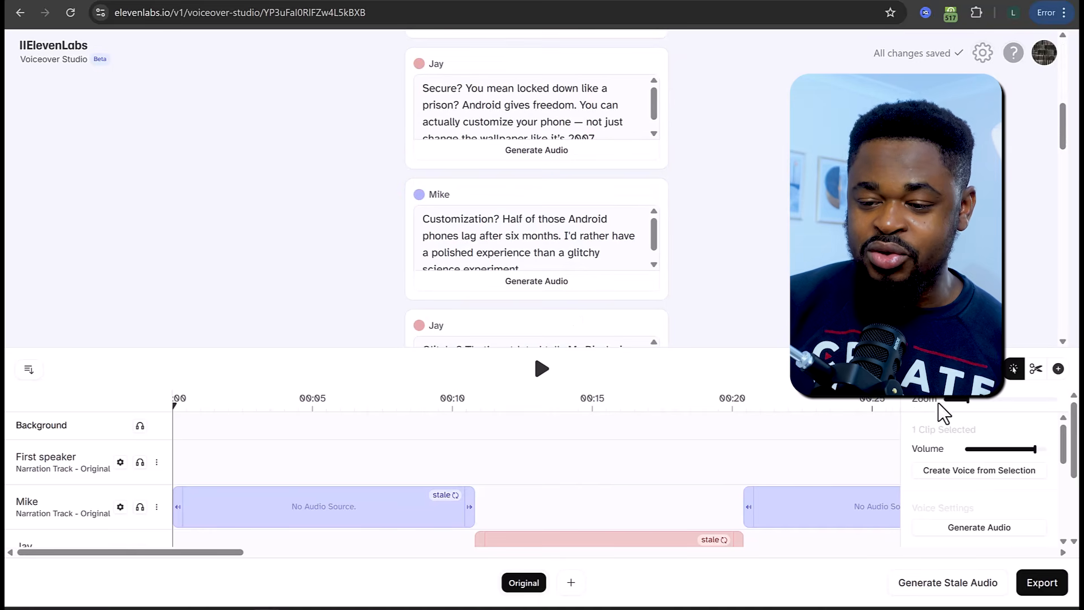
pyautogui.moveTo(955, 399); pyautogui.dragTo(945, 399)
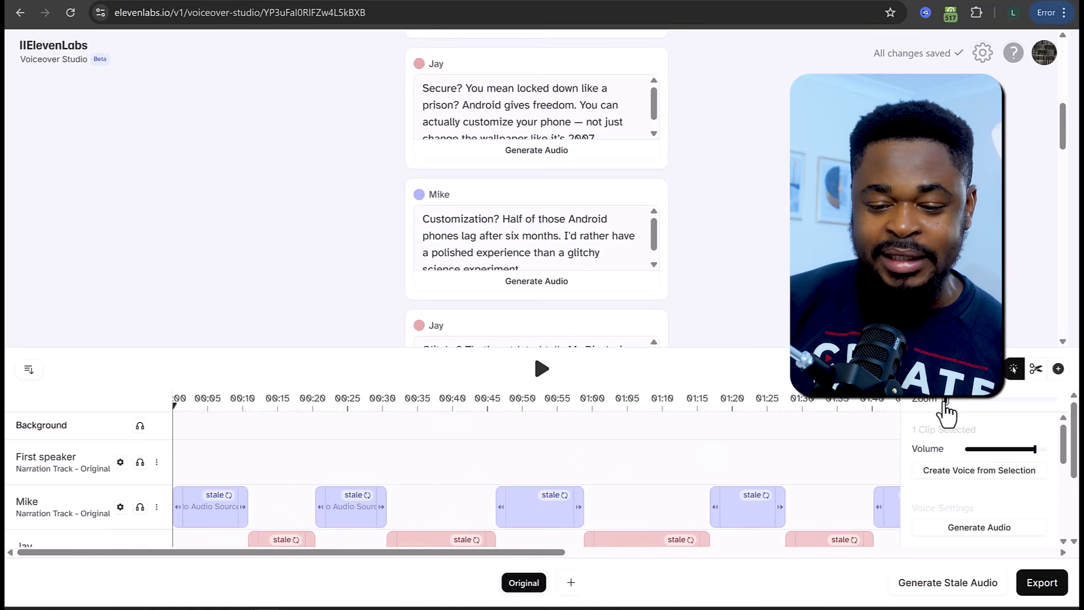
pyautogui.scroll(-3, 570, 481)
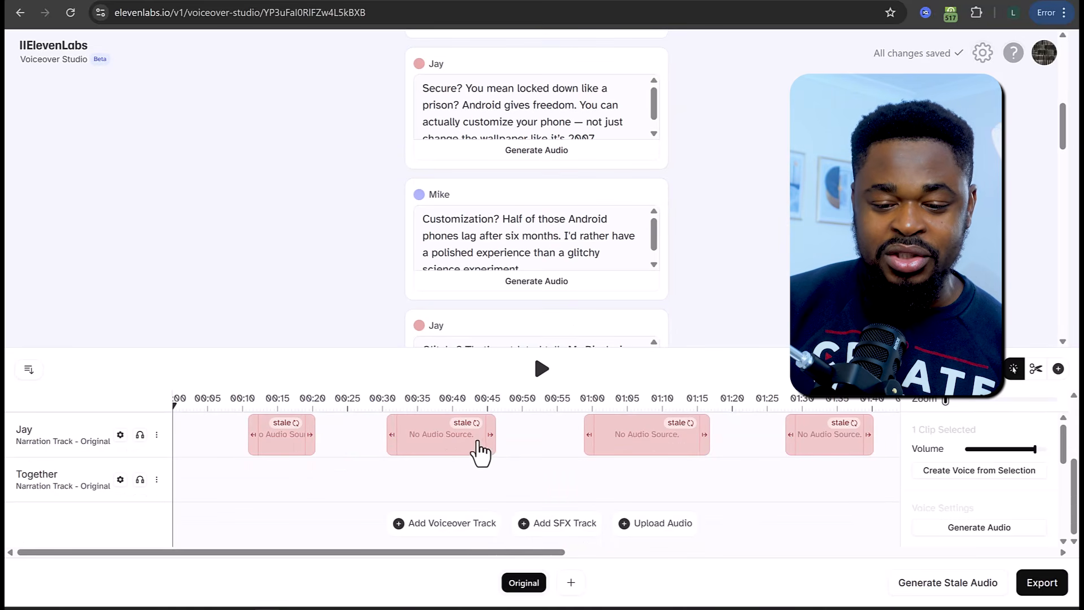
pyautogui.moveTo(466, 552); pyautogui.dragTo(700, 553)
pyautogui.scroll(2, 573, 486)
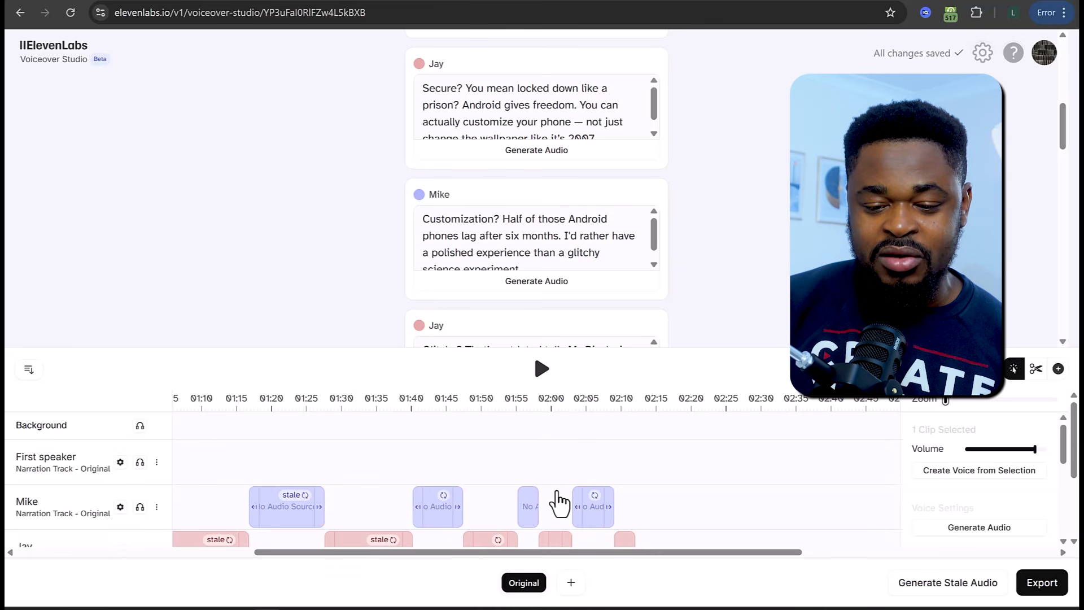
pyautogui.scroll(-2, 557, 503)
pyautogui.moveTo(511, 552); pyautogui.dragTo(291, 556)
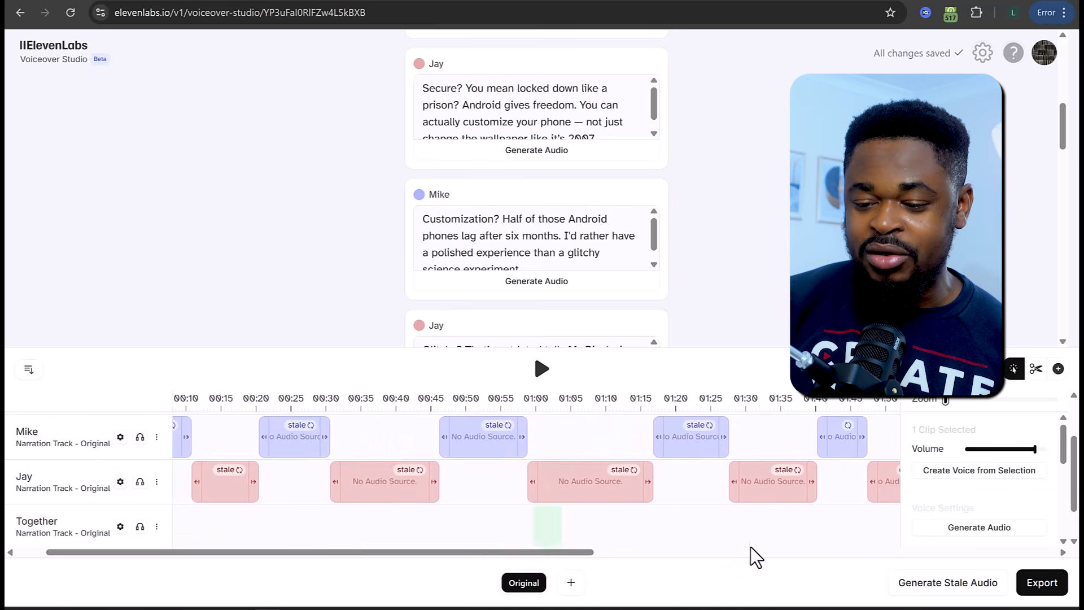
# Generate audio for all stale clips and play back part of Mike's first line
pyautogui.click(958, 587)
pyautogui.moveTo(418, 553); pyautogui.dragTo(338, 573)
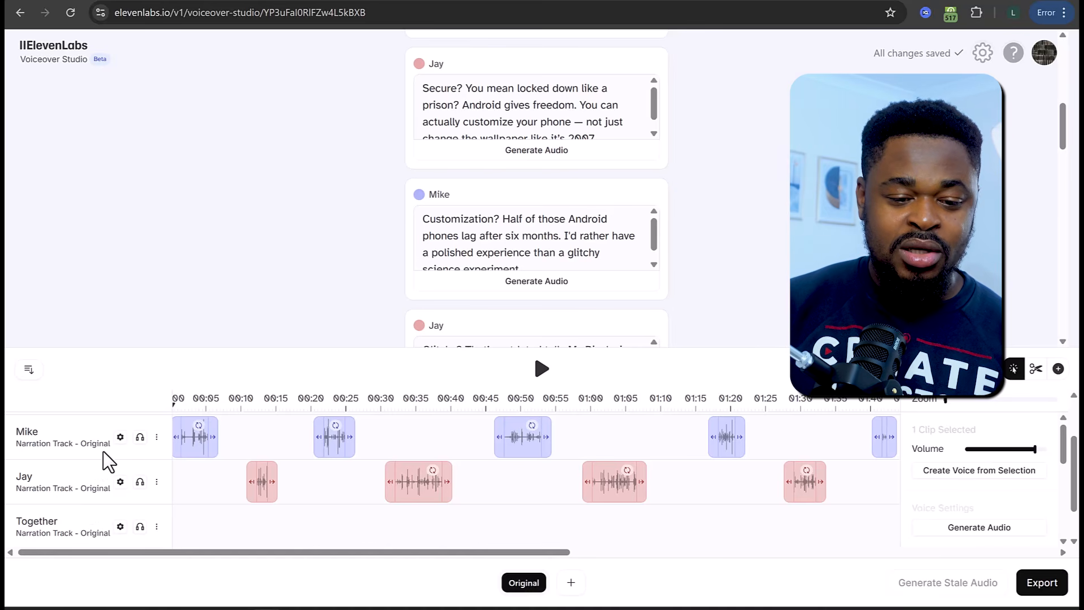
pyautogui.click(181, 406)
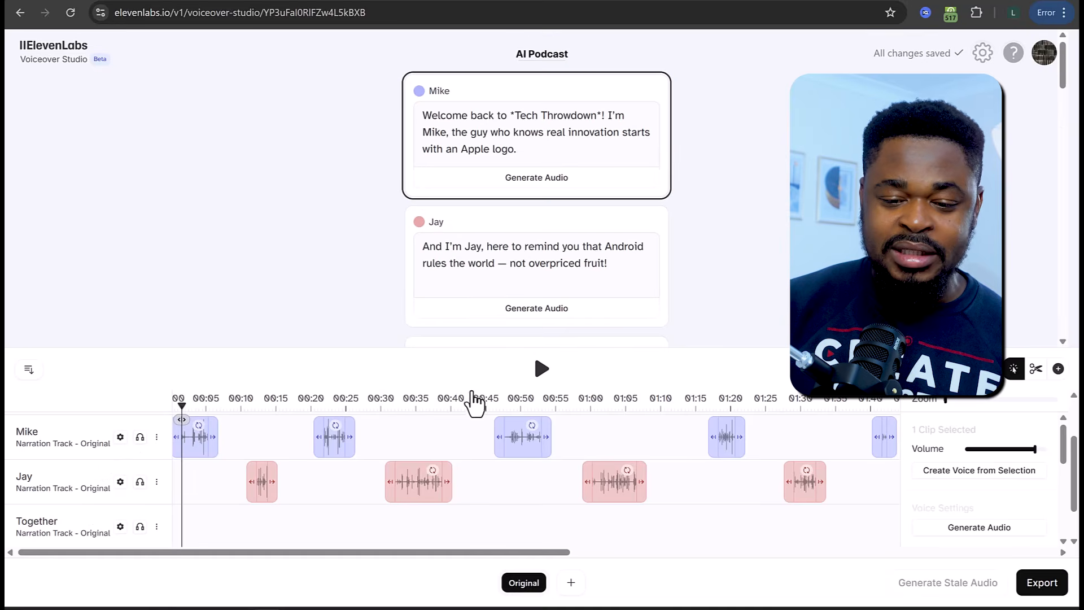
pyautogui.click(542, 370)
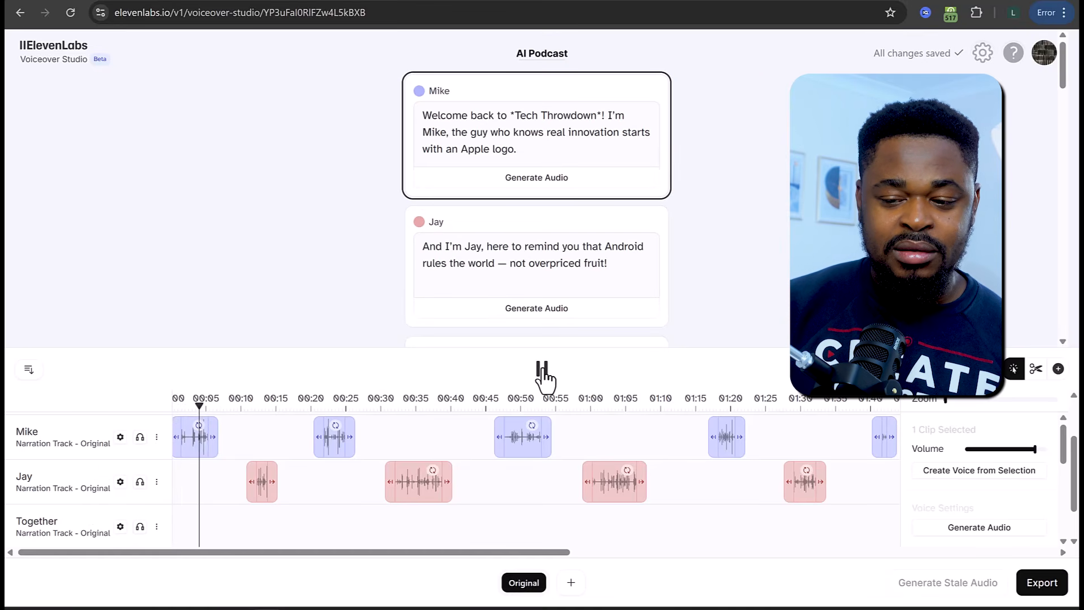
pyautogui.click(542, 370)
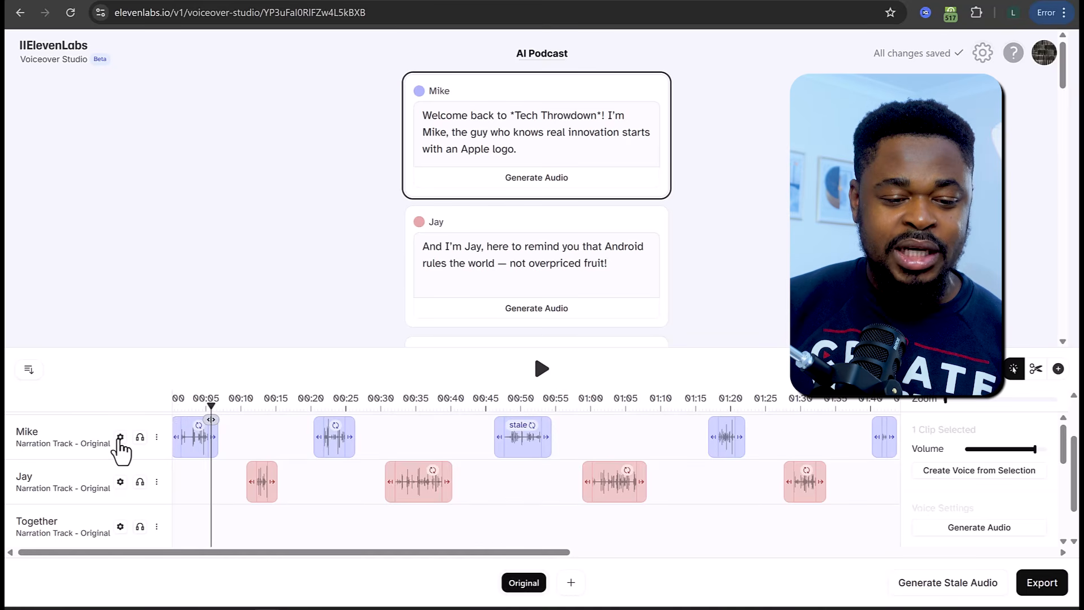
# Set the voice of the Mike track to Mark - ConvoAI
pyautogui.click(121, 438)
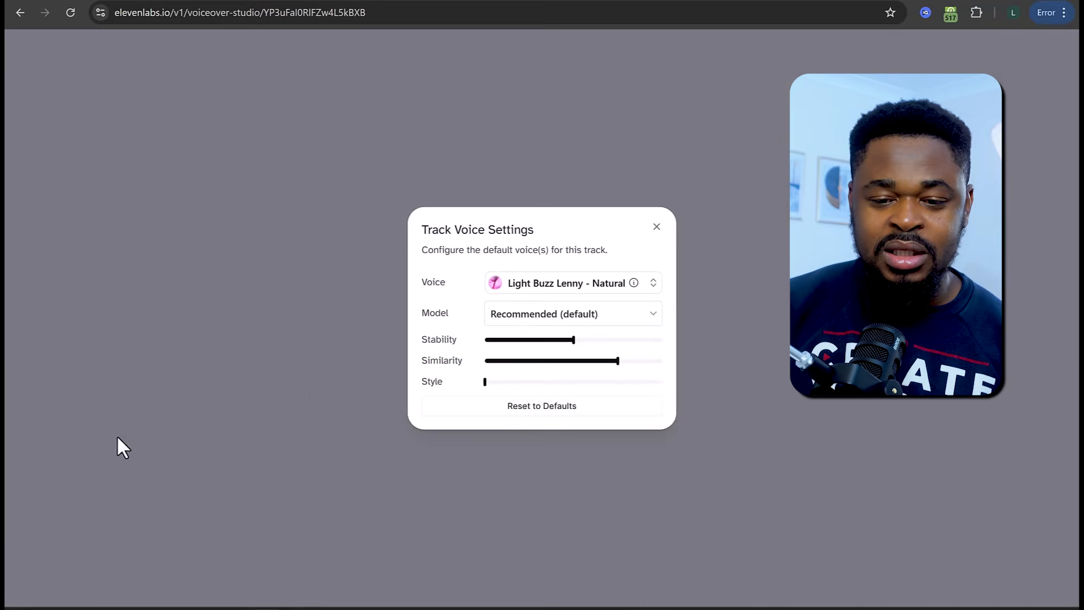
pyautogui.click(555, 287)
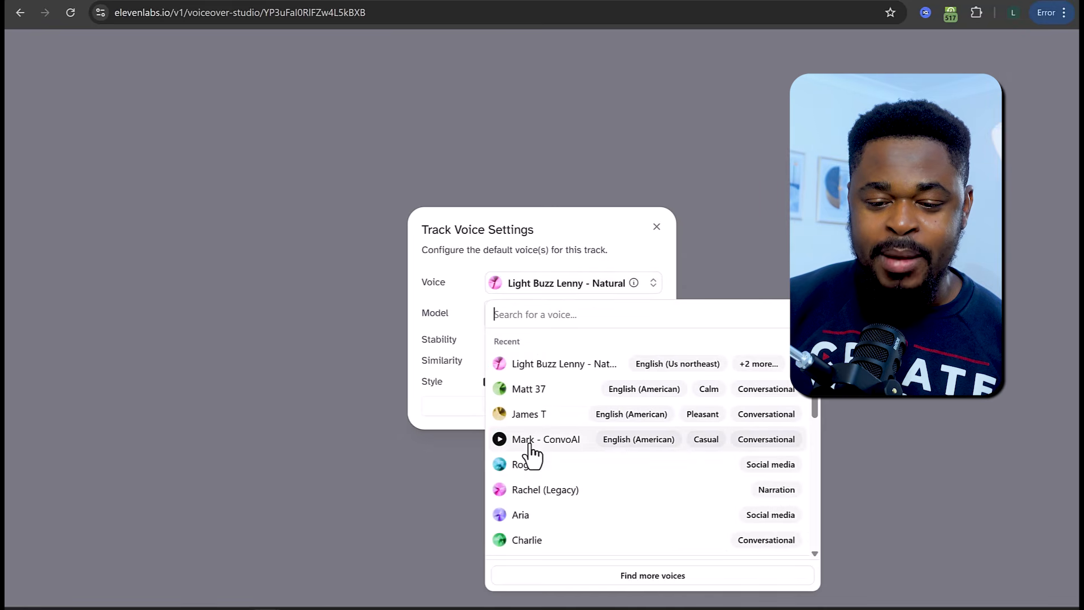
pyautogui.click(524, 435)
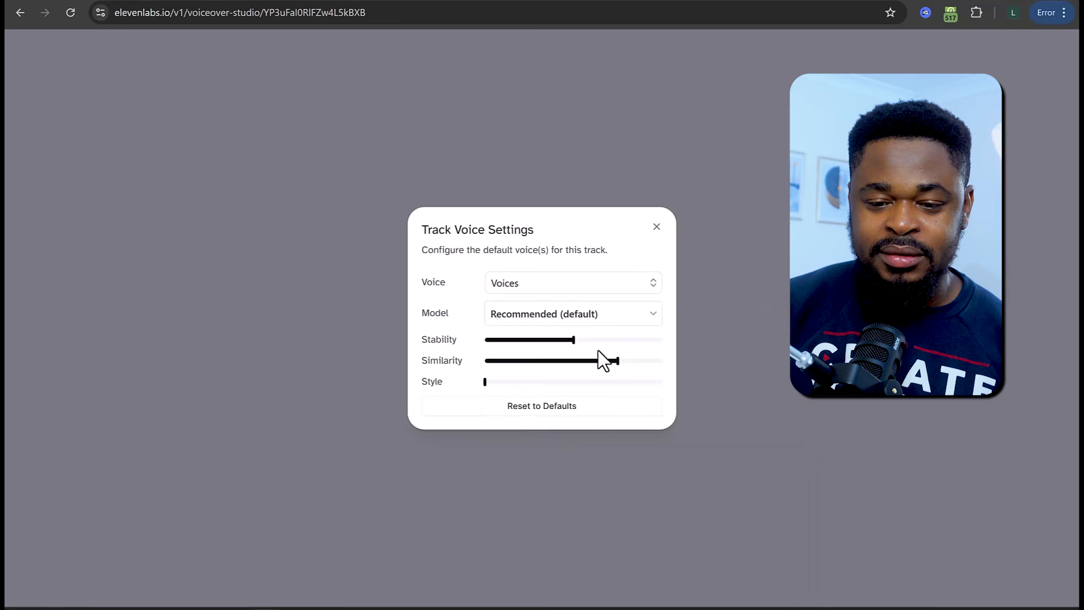
pyautogui.click(656, 228)
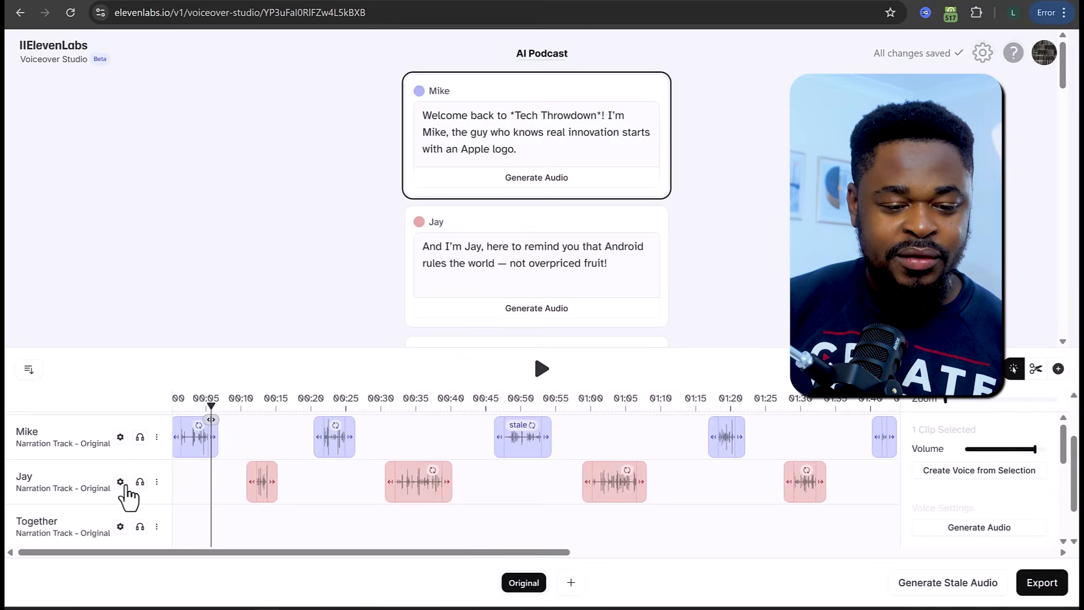
# Preview the Light Buzz Lenny voice and assign it to the Jay track
pyautogui.click(121, 482)
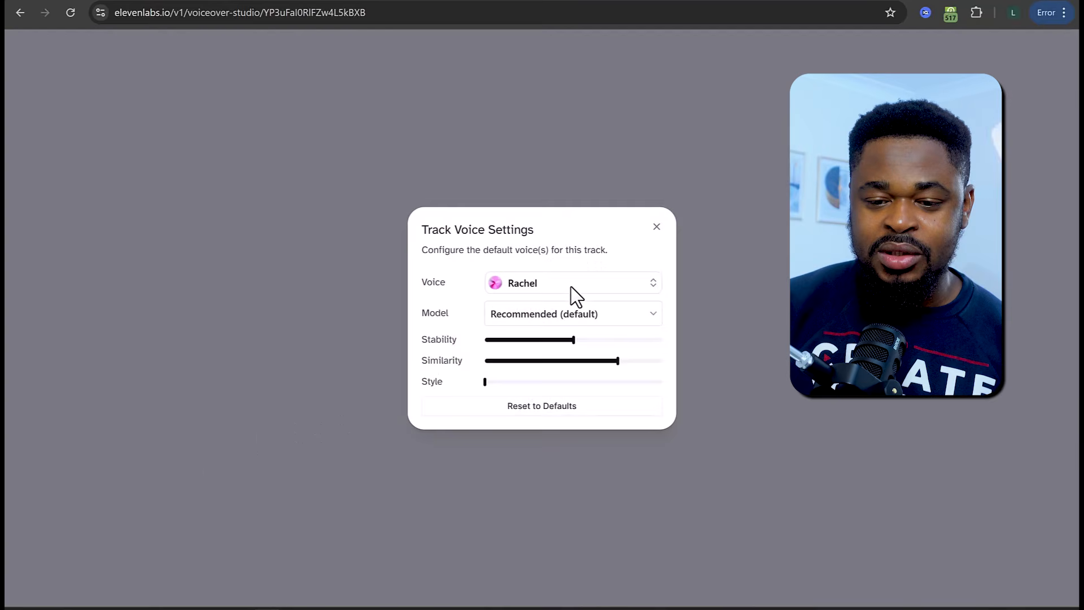
pyautogui.click(574, 289)
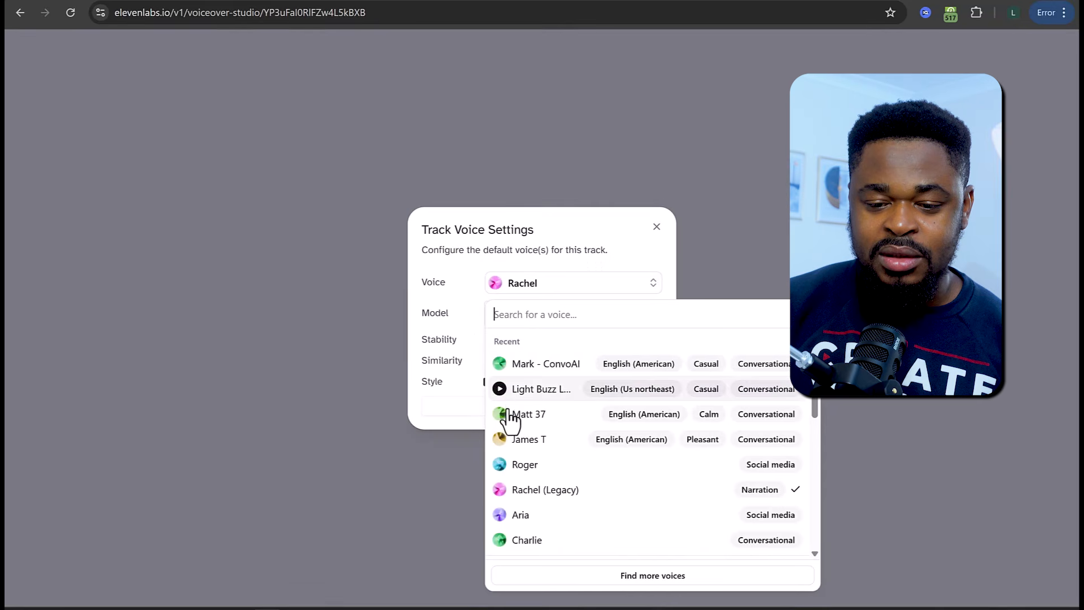
pyautogui.click(499, 390)
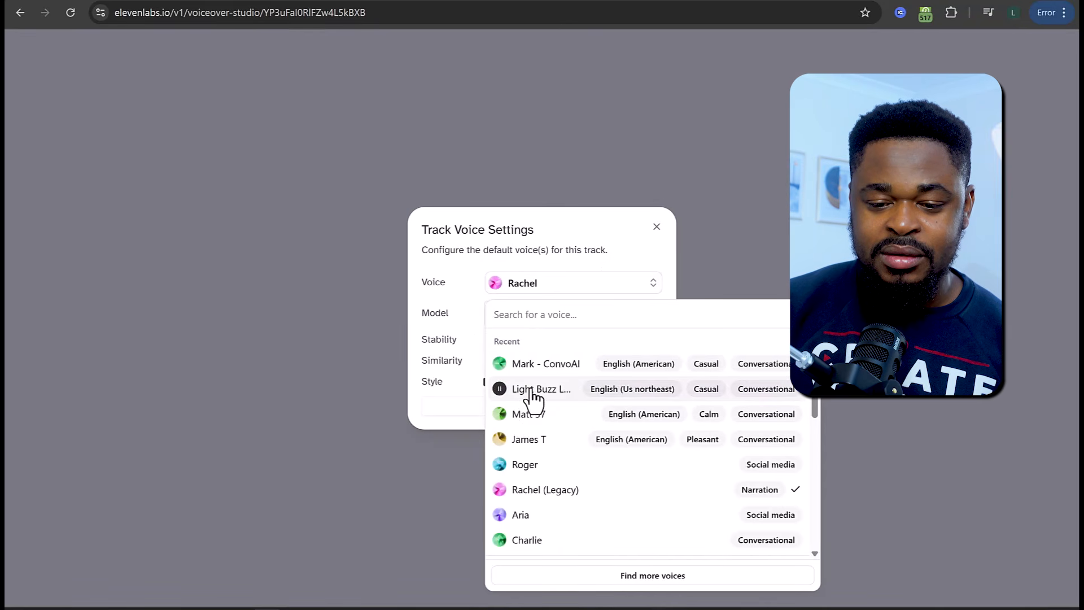
pyautogui.click(533, 389)
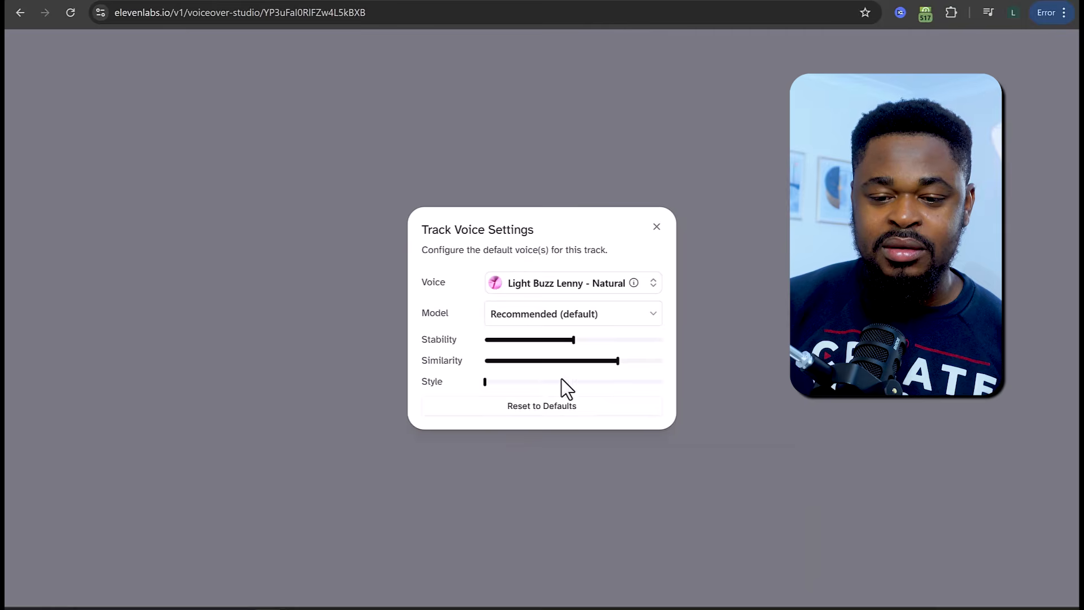
pyautogui.click(656, 228)
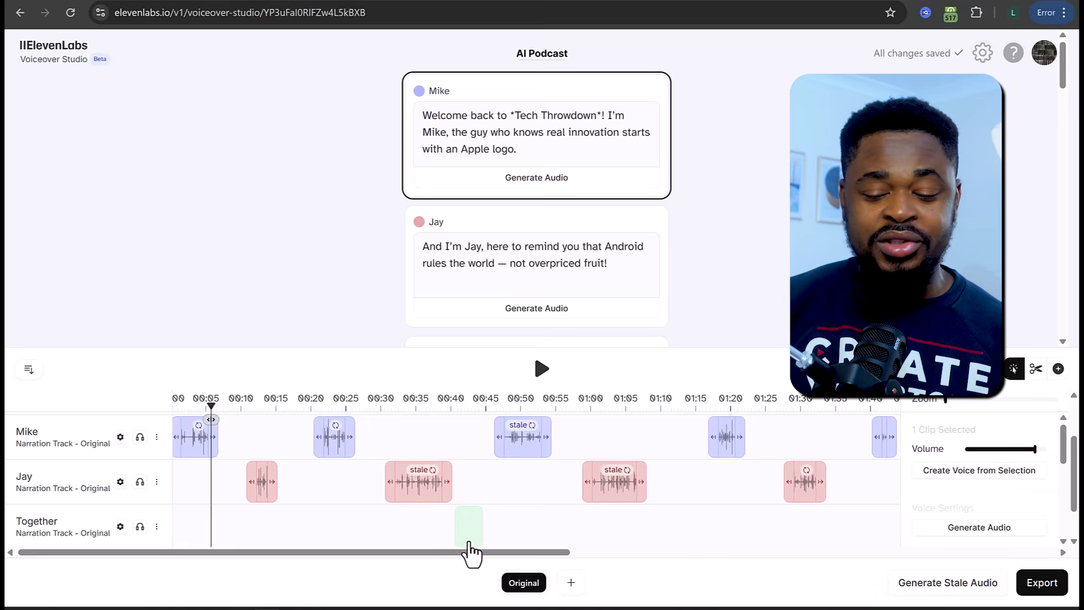
# Generate audio for all stale clips and play back Mike's opening line with the new voice
pyautogui.click(917, 587)
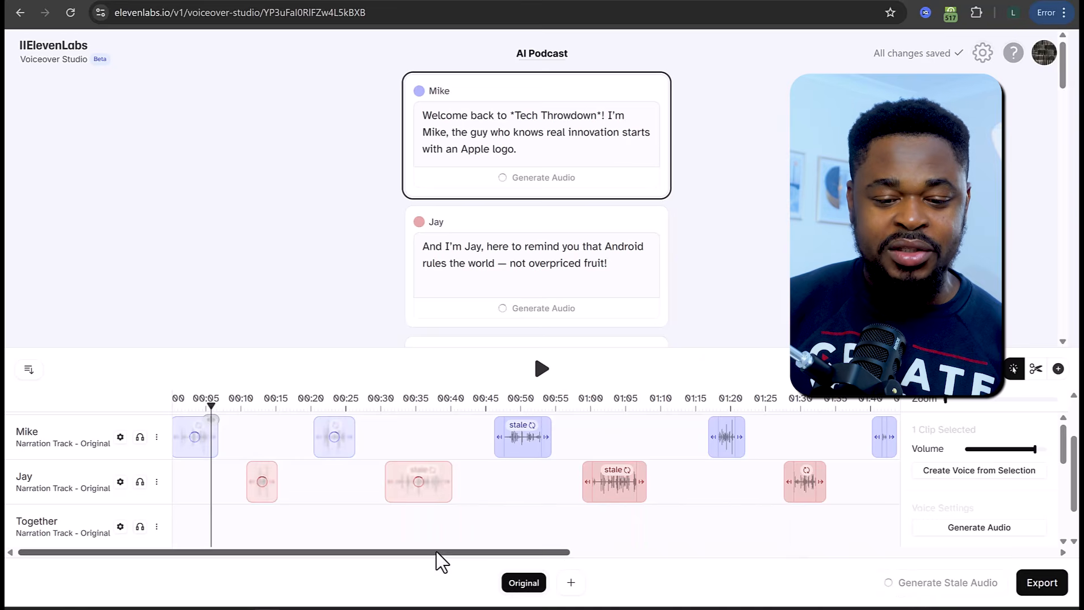
pyautogui.click(542, 369)
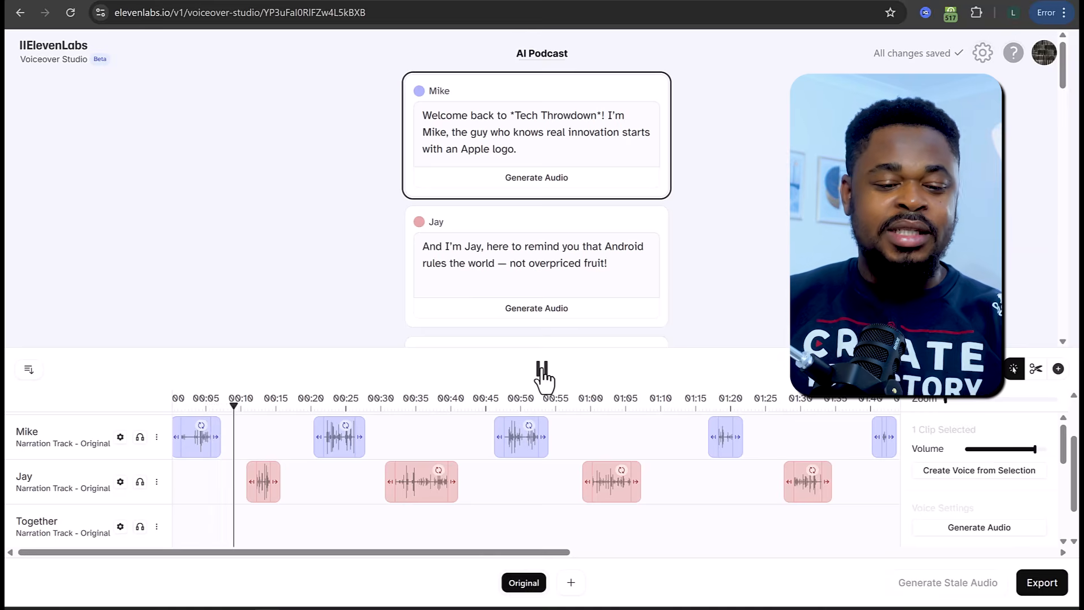
pyautogui.click(544, 378)
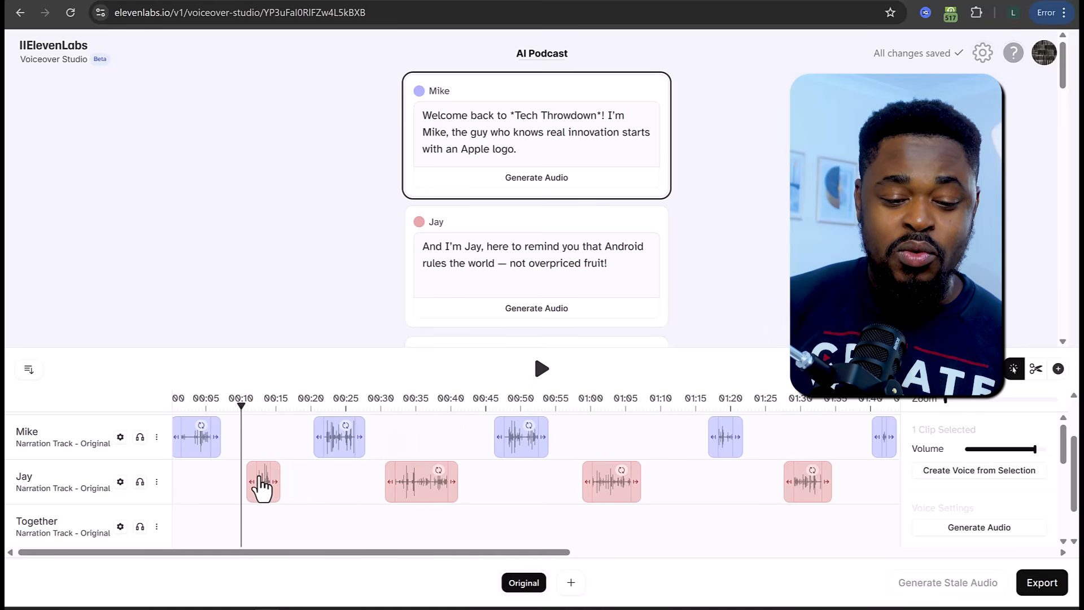
# Move Jay's first clip, Mike's second and Jay's second so each starts where the previous line ends, and play the first transition
pyautogui.moveTo(262, 485); pyautogui.dragTo(229, 484)
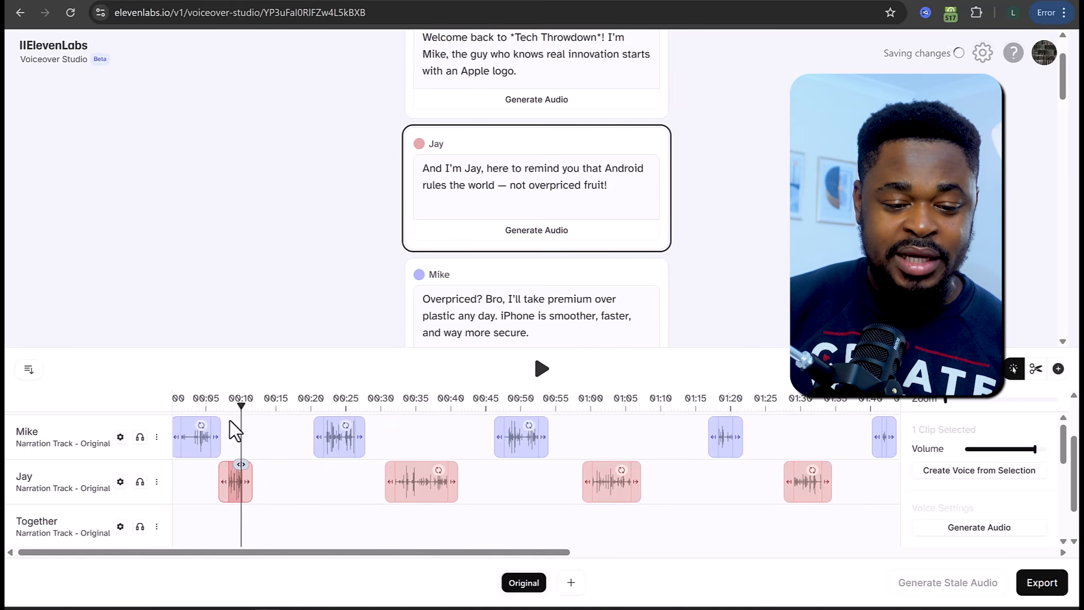
pyautogui.click(210, 405)
pyautogui.click(200, 405)
pyautogui.click(543, 371)
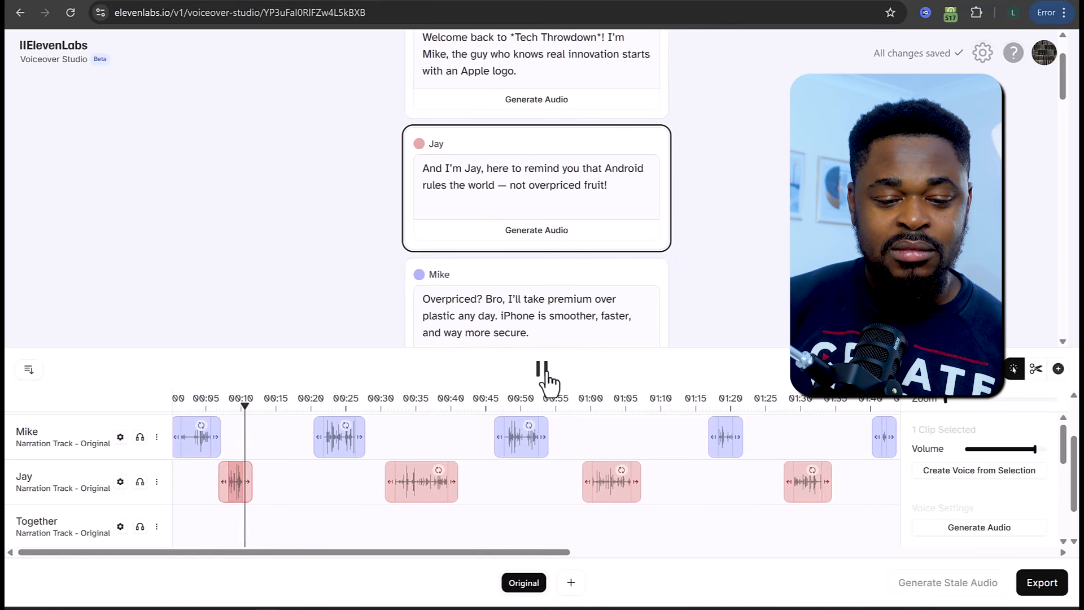
pyautogui.click(542, 370)
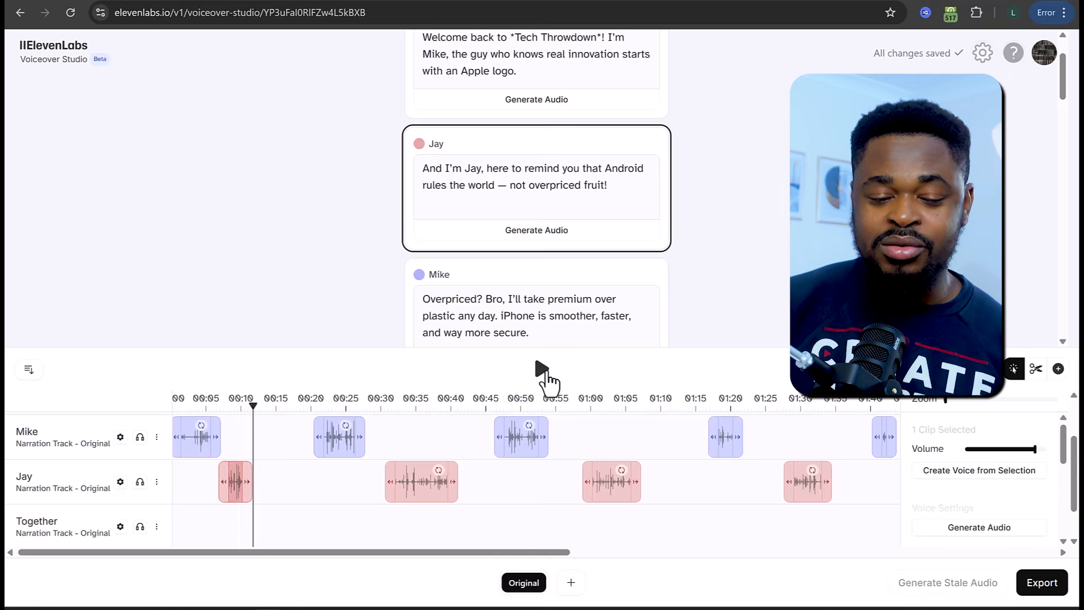
pyautogui.moveTo(339, 460); pyautogui.dragTo(274, 455)
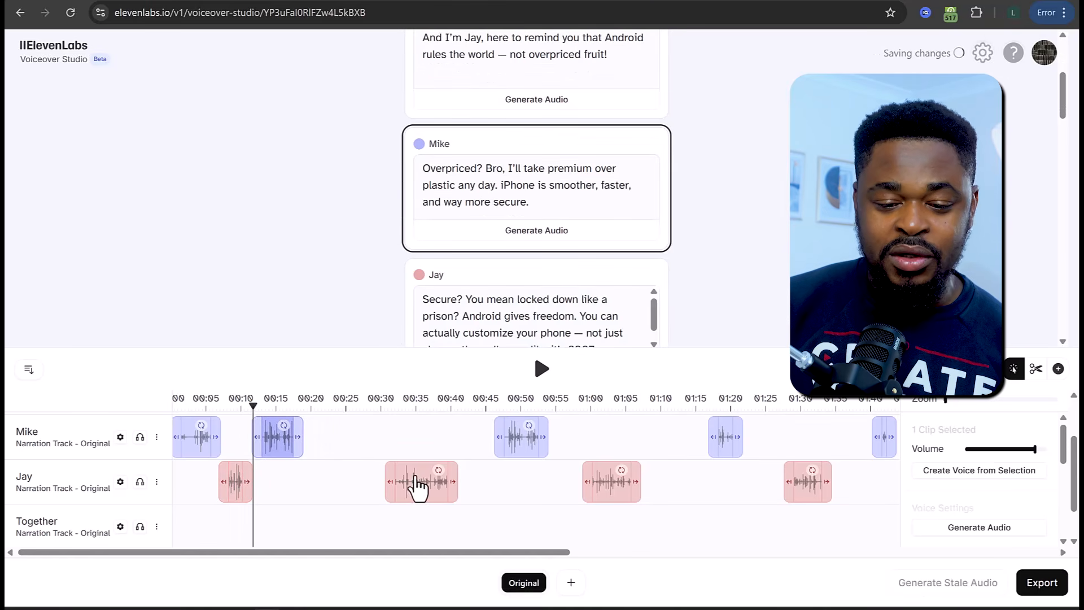
pyautogui.moveTo(399, 486); pyautogui.dragTo(335, 490)
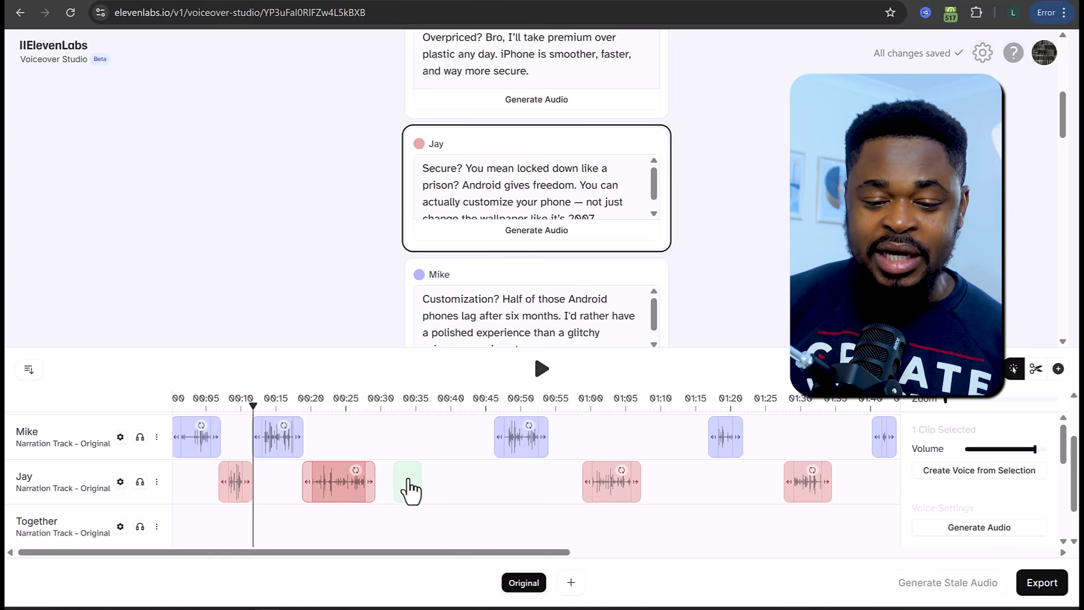
# Add a new clip to Jay's track at about 00:32 with the text "hahaha" and generate its audio
pyautogui.click(411, 483)
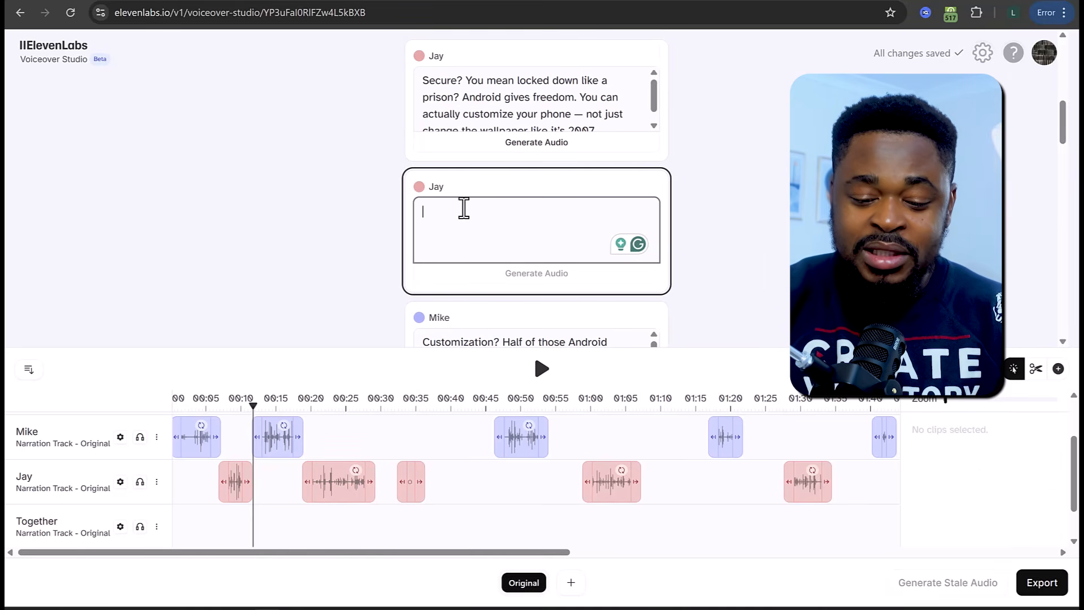
pyautogui.write('hahaha')
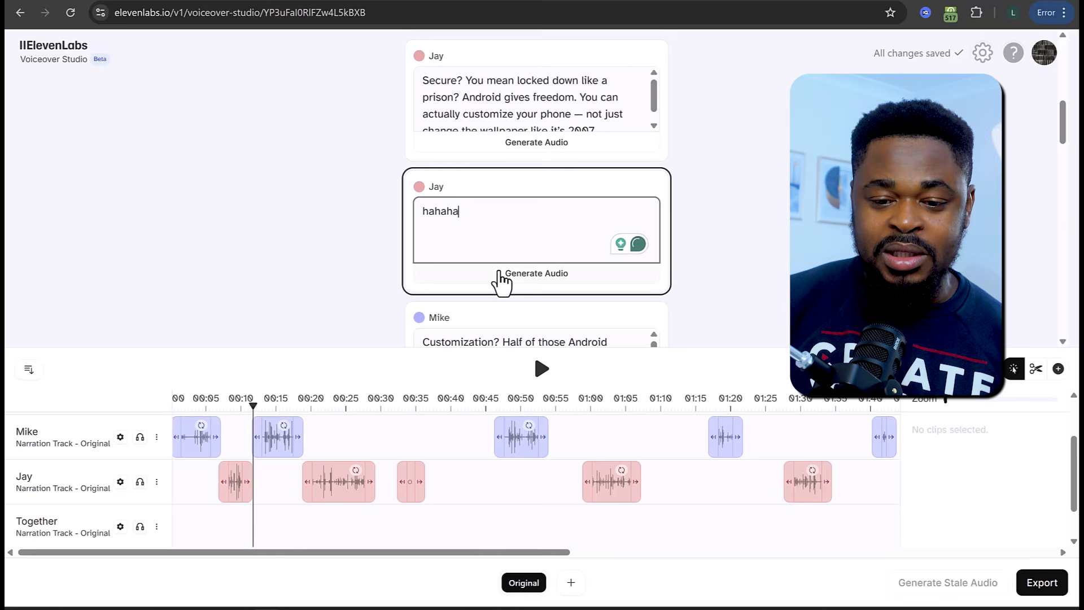
pyautogui.click(501, 276)
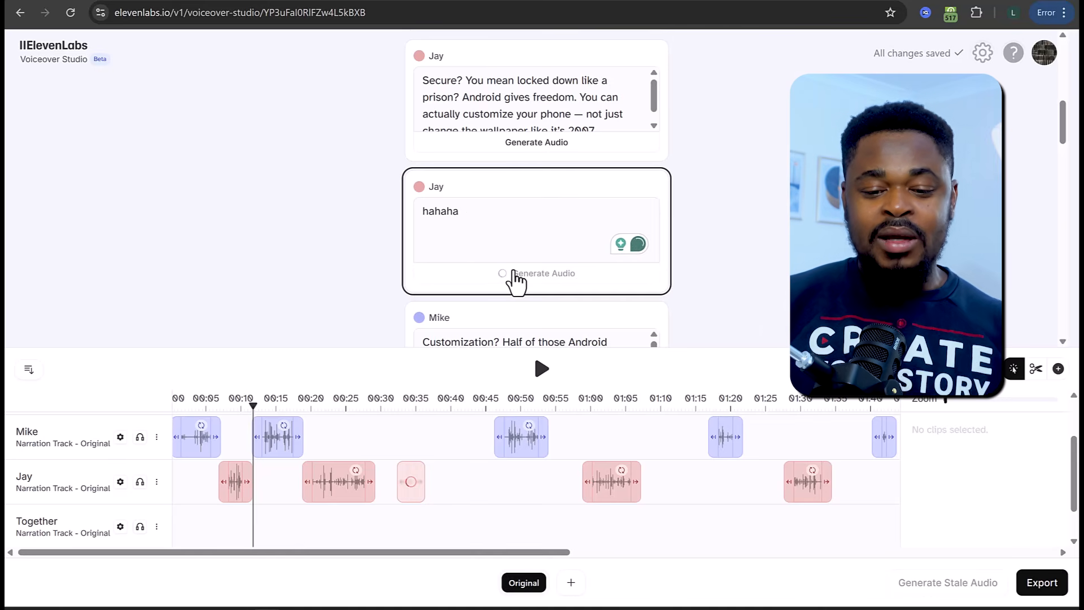
# Play back Jay's "hahaha" clip and delete it
pyautogui.click(399, 404)
pyautogui.click(397, 404)
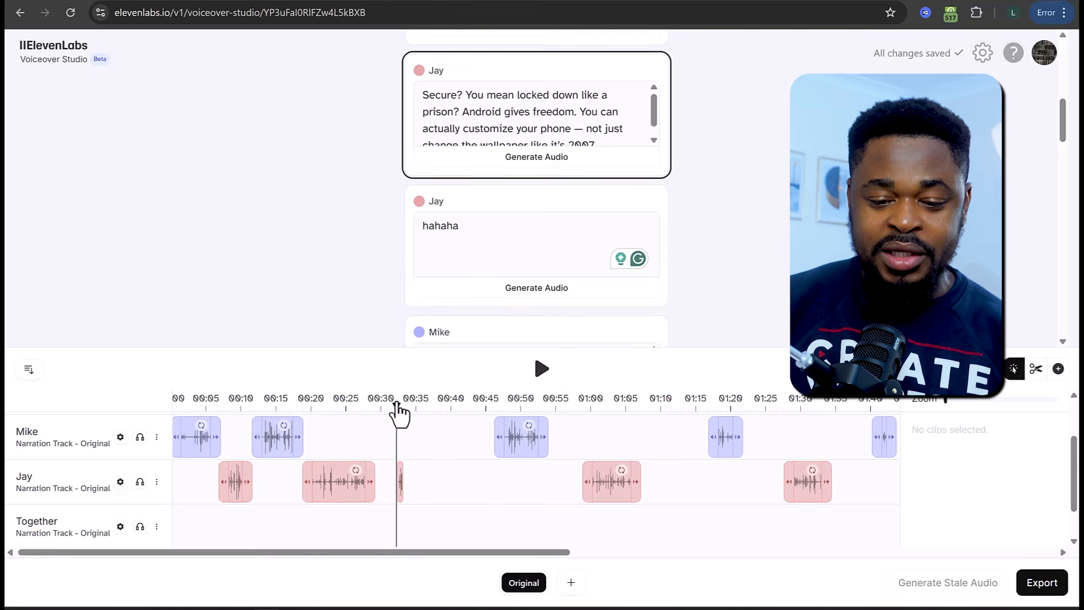
pyautogui.click(541, 369)
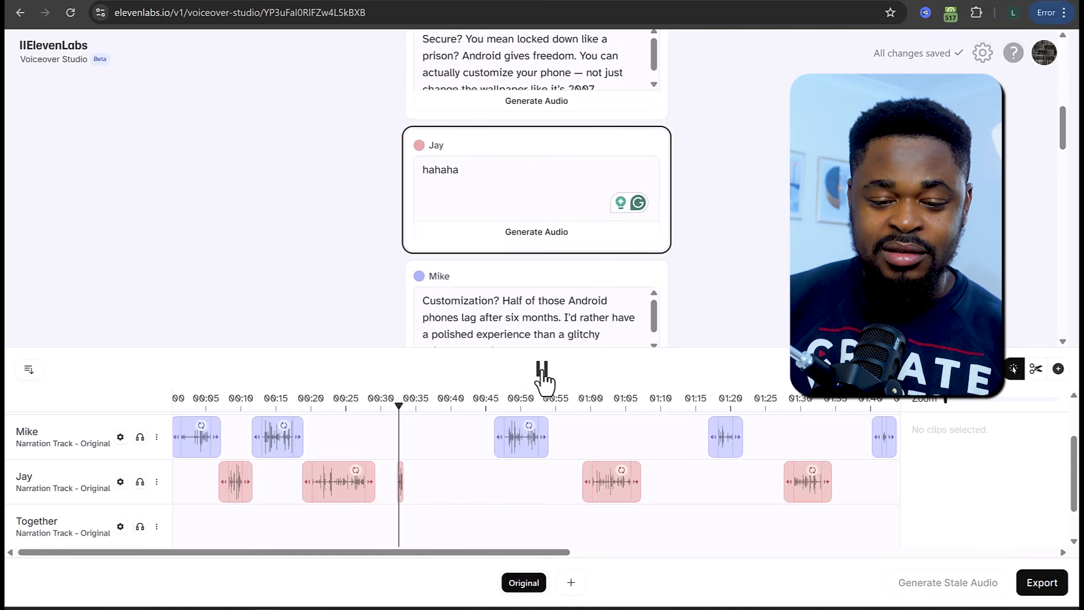
pyautogui.click(396, 404)
pyautogui.click(542, 369)
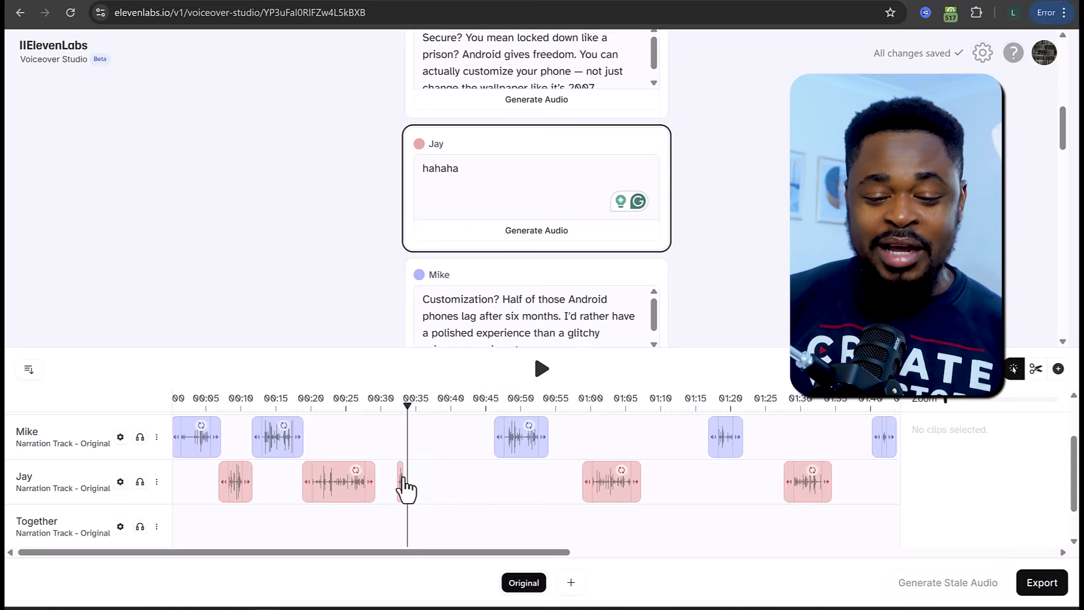
pyautogui.click(402, 480)
pyautogui.press('Delete')
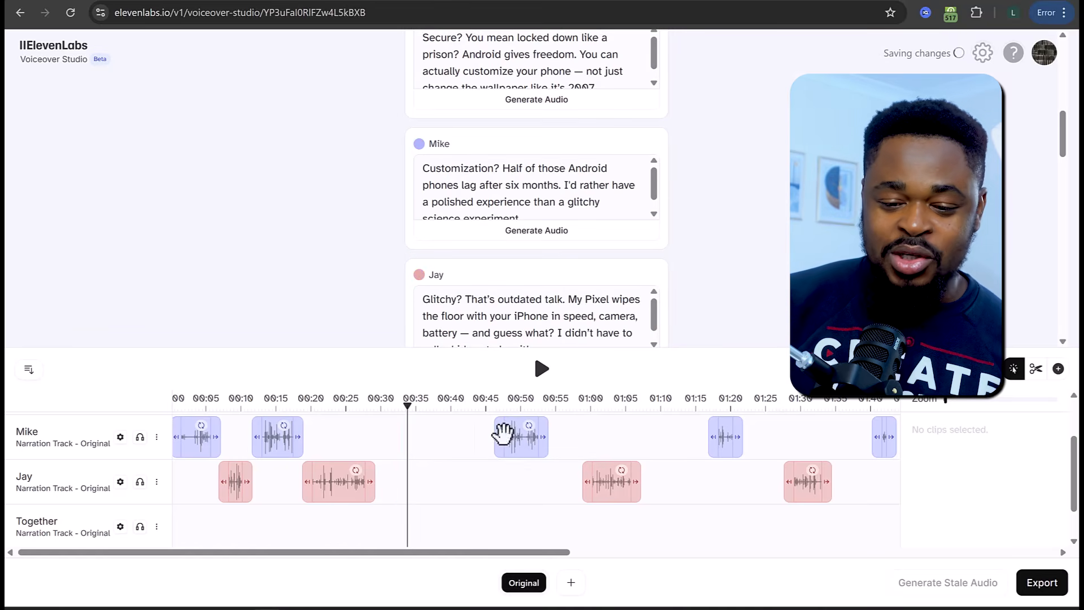
# Move Mike's third to fifth clips and Jay's third and fourth clips earlier, so each follows directly after the preceding speaker's line
pyautogui.moveTo(518, 446); pyautogui.dragTo(399, 450)
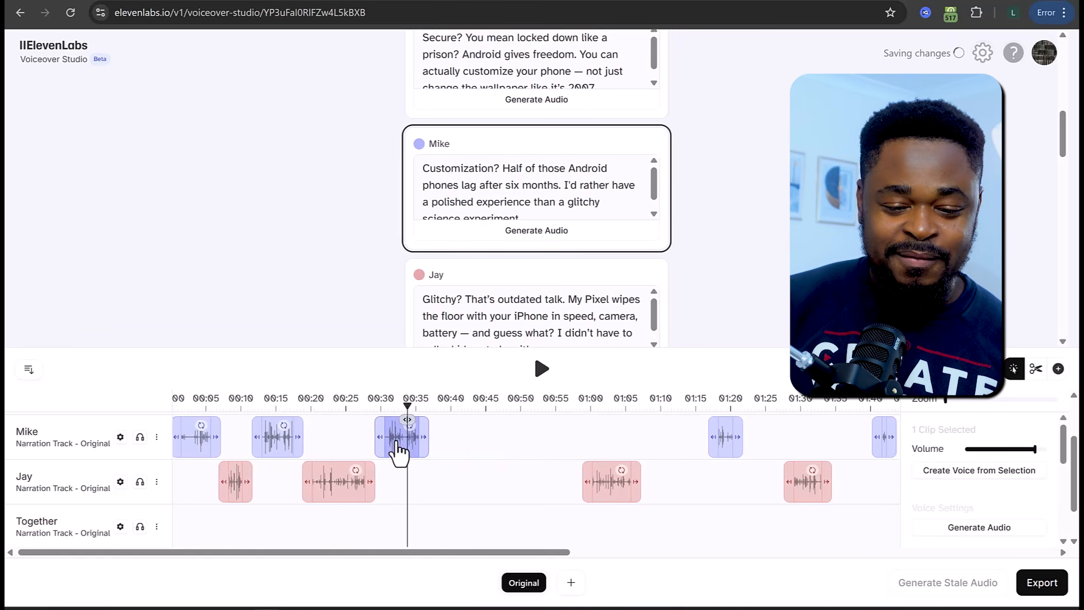
pyautogui.moveTo(601, 491); pyautogui.dragTo(449, 494)
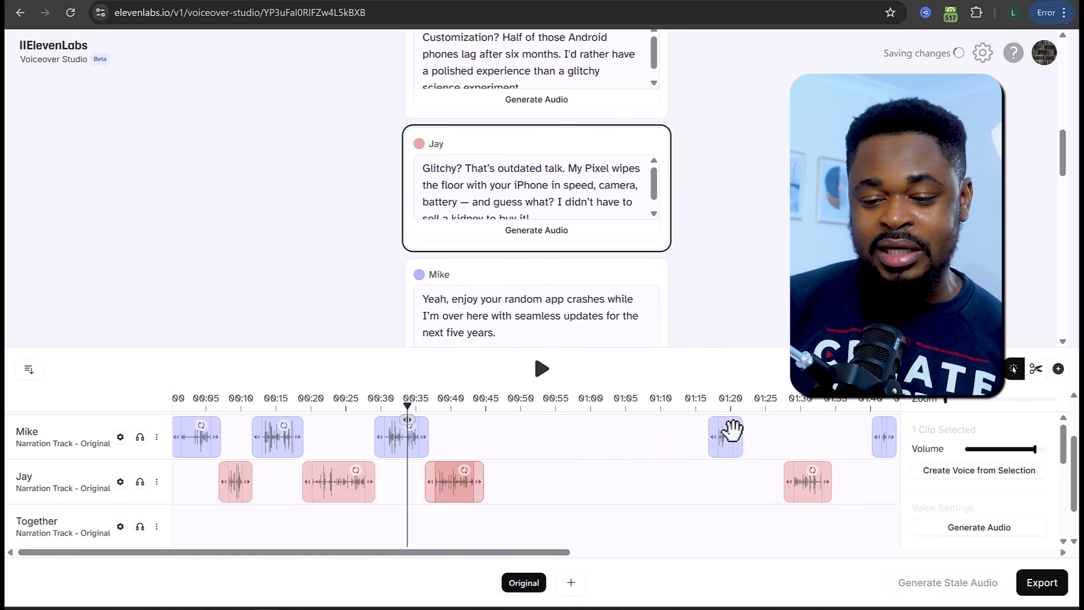
pyautogui.moveTo(731, 443); pyautogui.dragTo(507, 460)
pyautogui.moveTo(823, 481); pyautogui.dragTo(537, 501)
pyautogui.moveTo(883, 438); pyautogui.dragTo(576, 455)
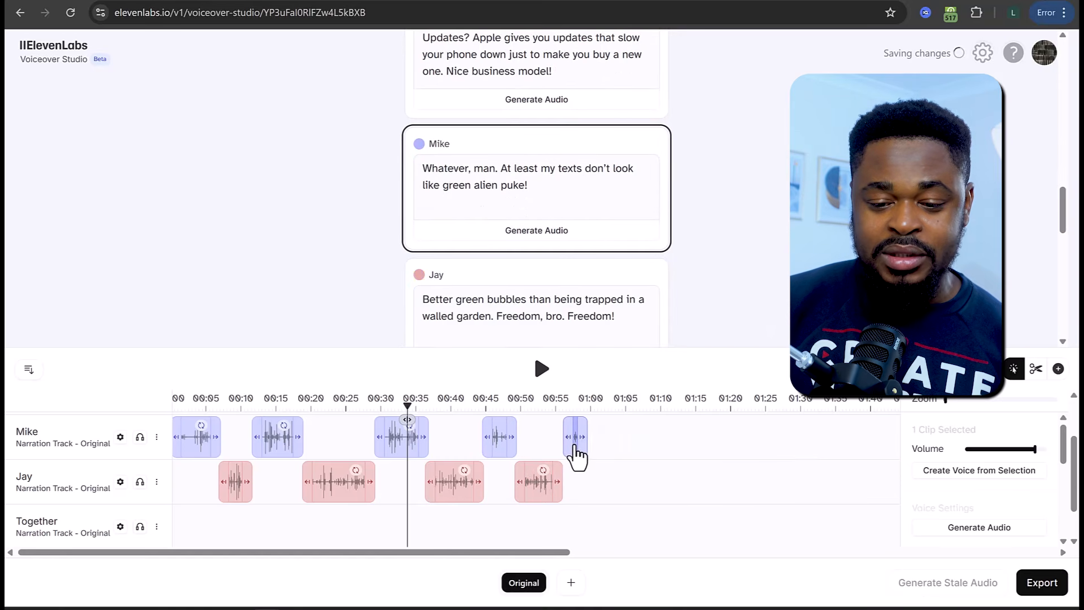
# Play back the rearranged opening from about 00:03 into Jay's first line
pyautogui.click(197, 398)
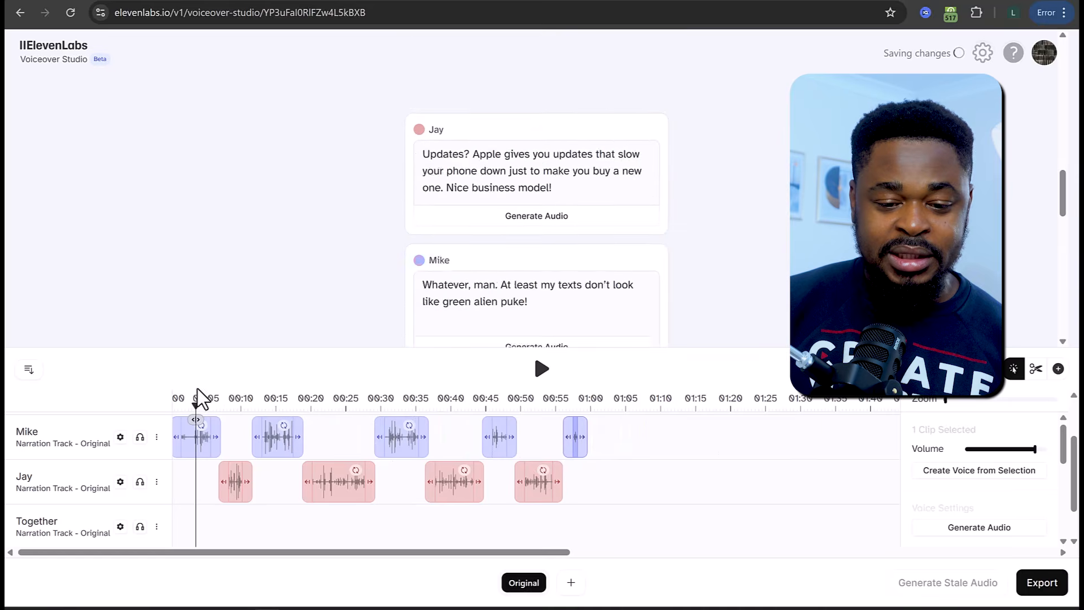
pyautogui.click(542, 370)
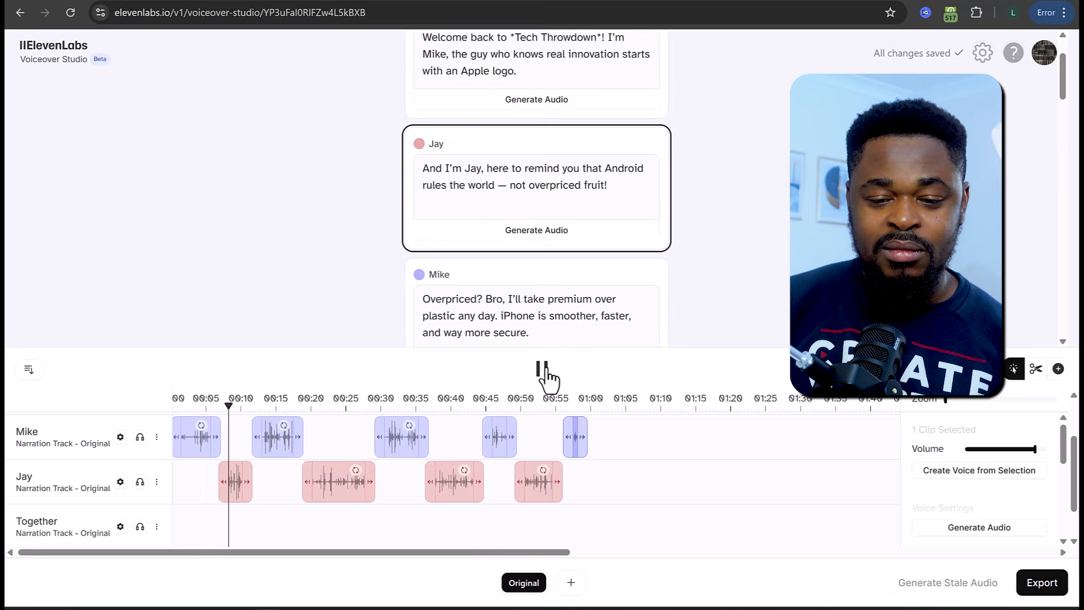
pyautogui.click(543, 371)
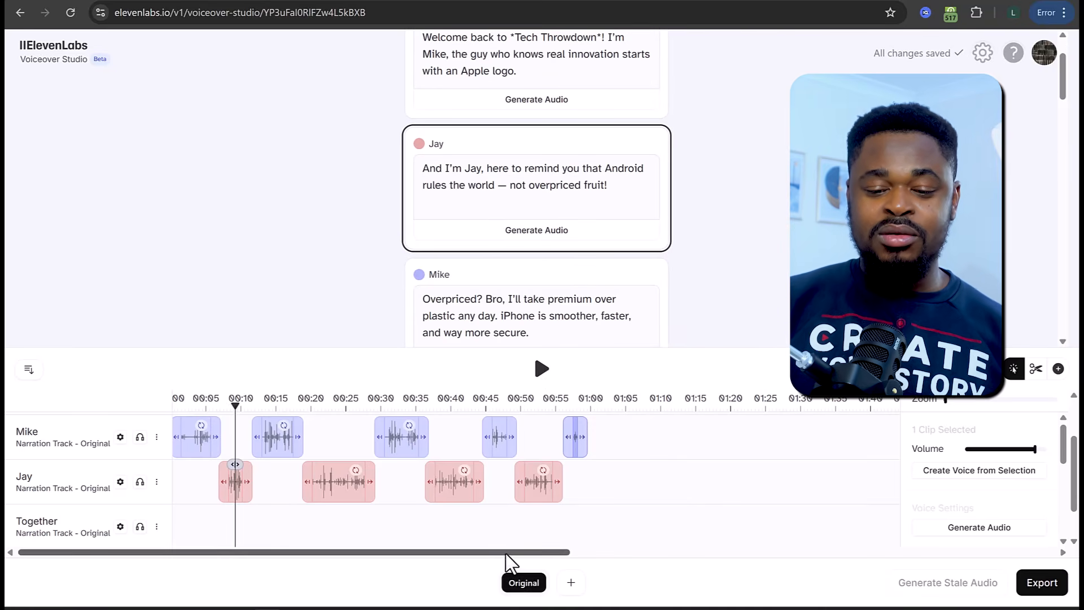
# Play back the Together track's closing clip at about 02:12
pyautogui.moveTo(563, 553); pyautogui.dragTo(770, 553)
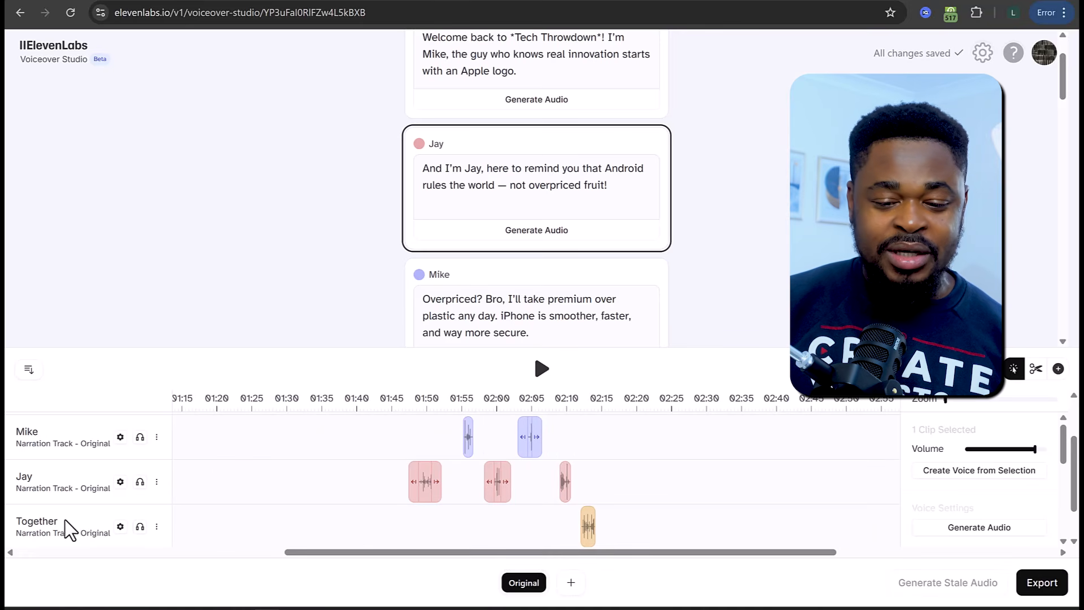
pyautogui.click(584, 402)
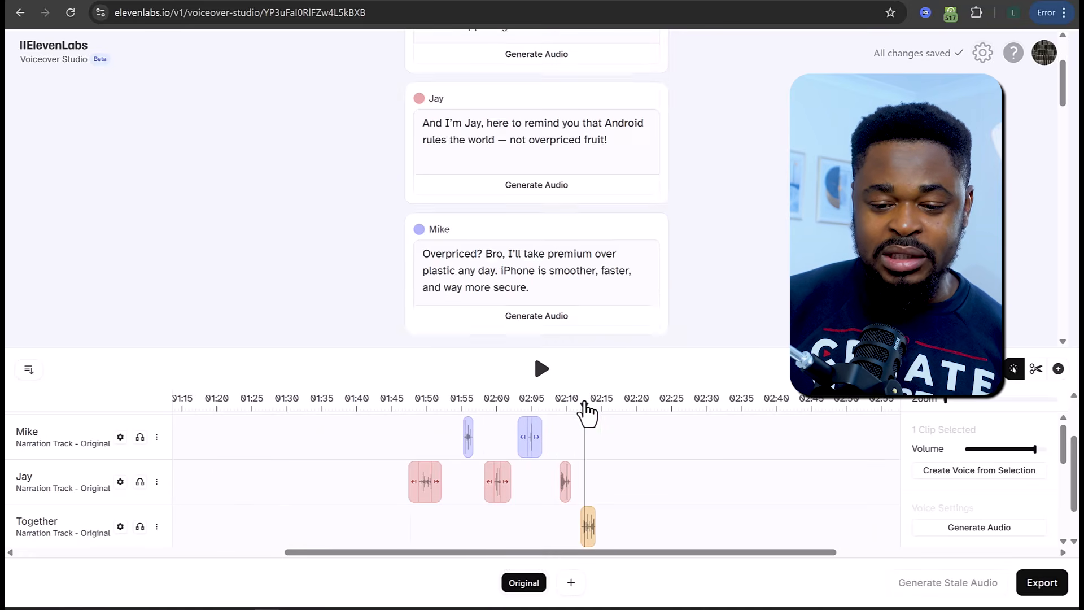
pyautogui.click(542, 370)
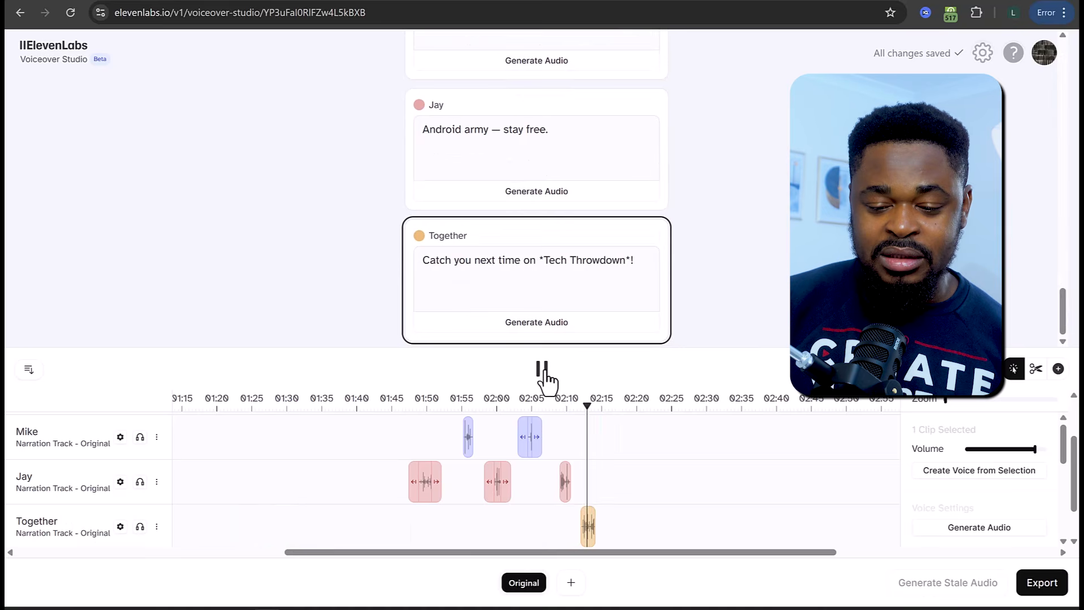
pyautogui.click(542, 370)
# Move the Together clip onto Jay's track at about 02:17 and play it back
pyautogui.moveTo(590, 528); pyautogui.dragTo(592, 454)
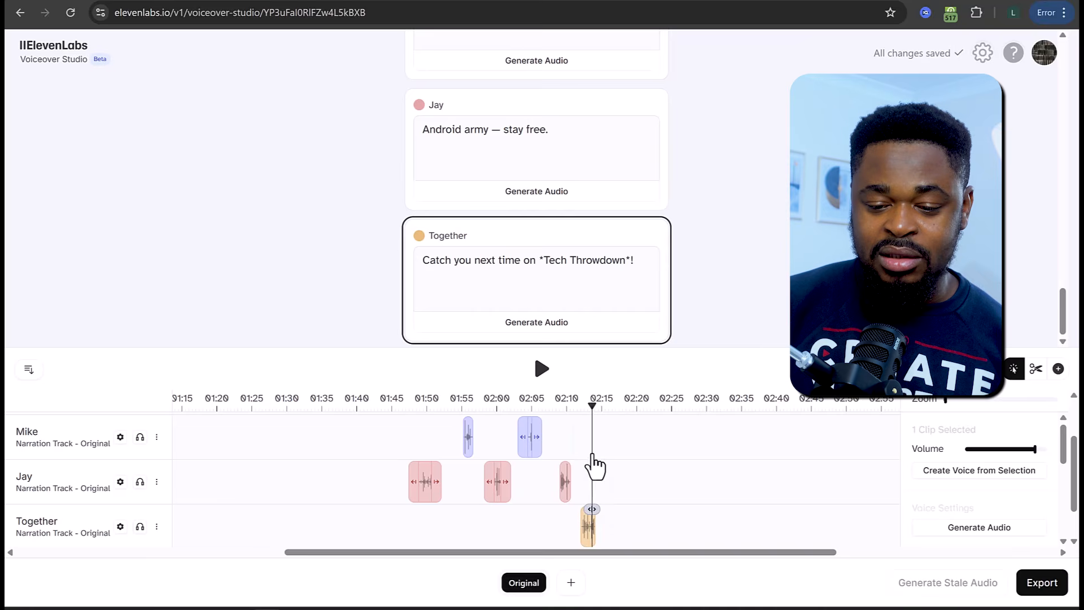
pyautogui.moveTo(595, 537); pyautogui.dragTo(619, 500)
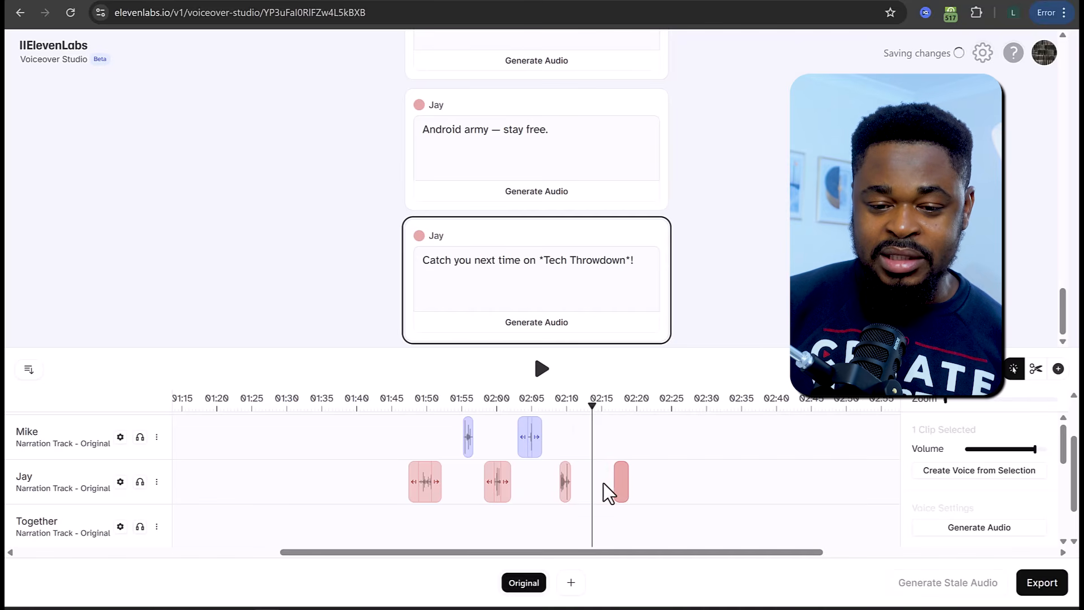
pyautogui.click(580, 493)
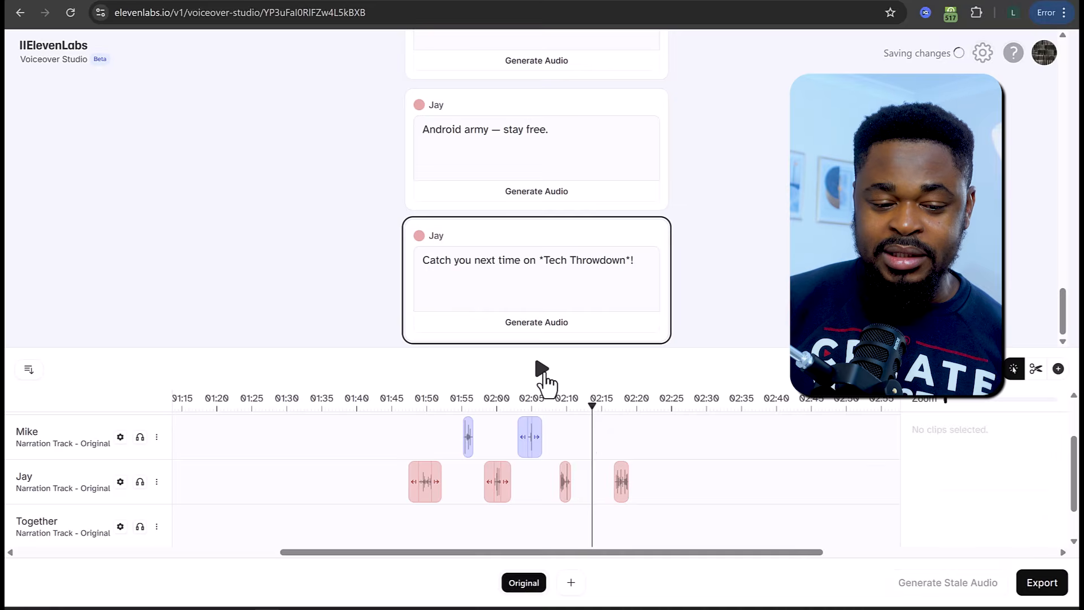
pyautogui.click(541, 374)
pyautogui.click(542, 375)
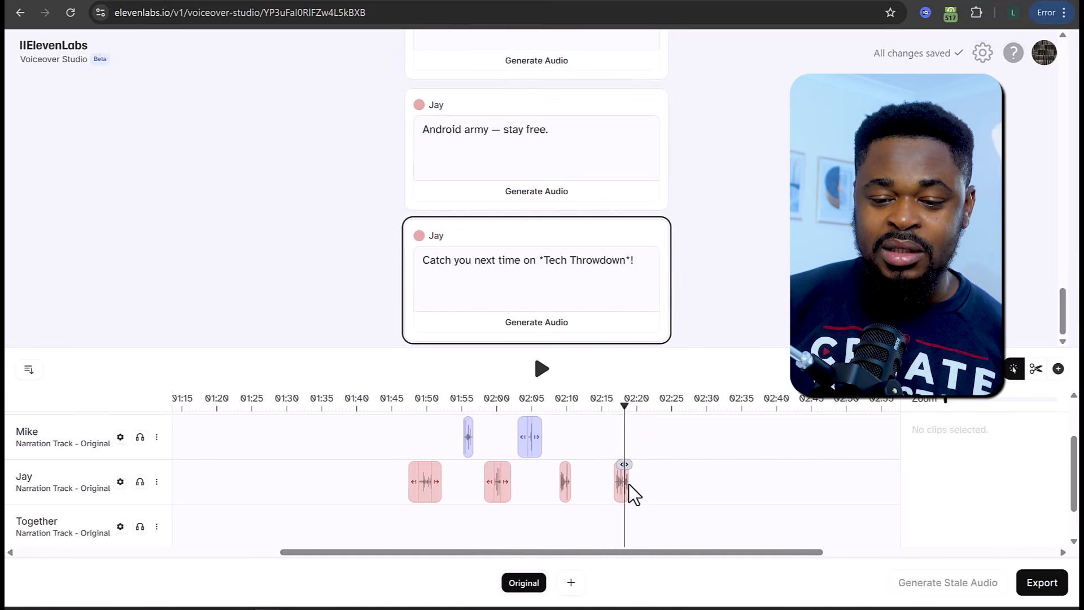
# Copy the text "Catch you next time on *Tech Throwdown*!" from the last clip on Jay's track and delete that clip
pyautogui.click(622, 492)
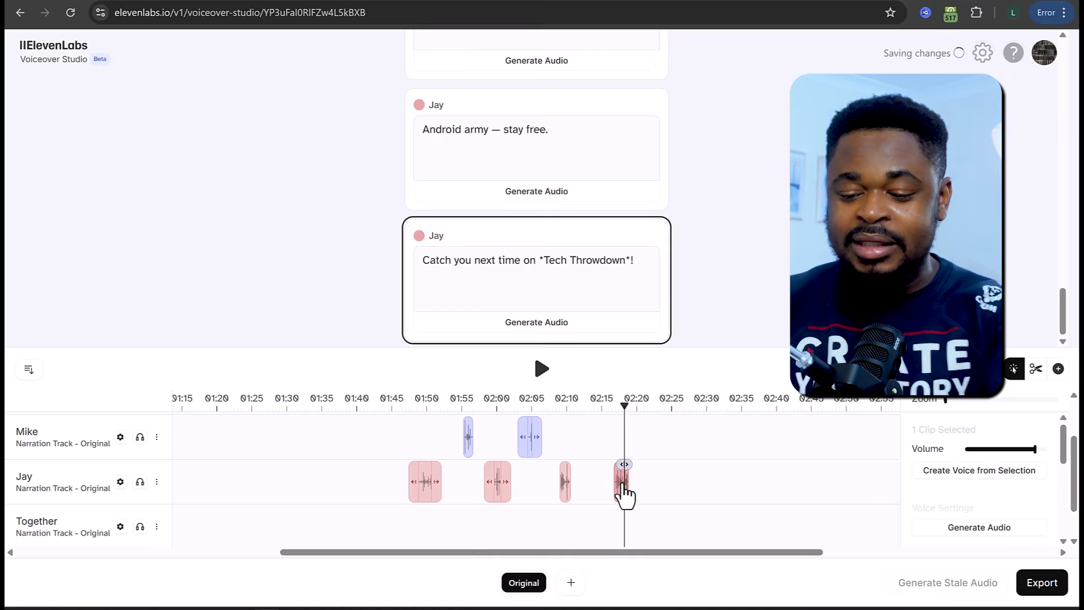
pyautogui.click(525, 260)
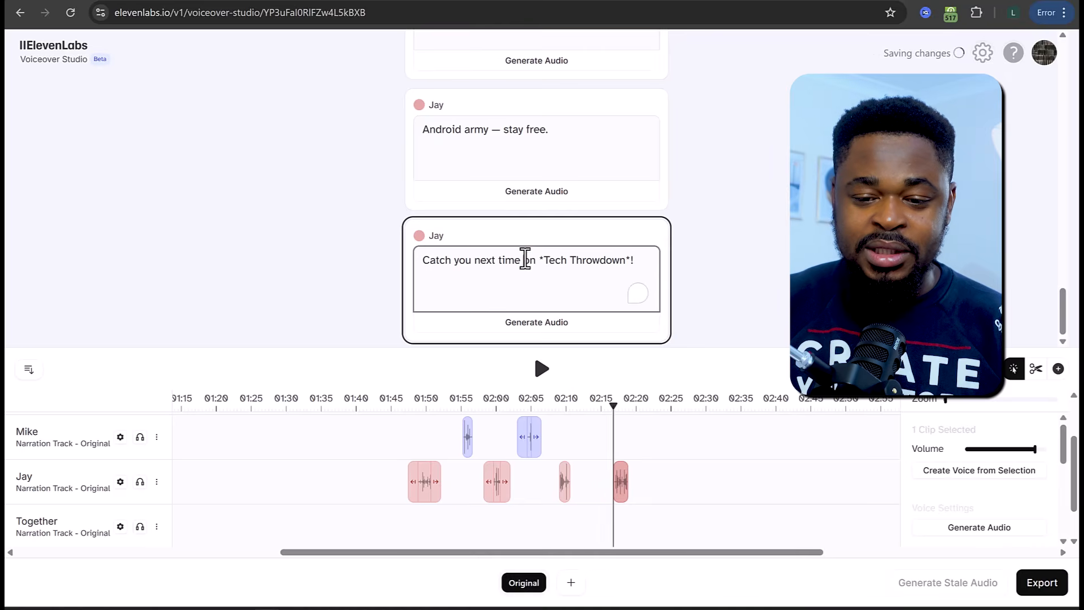
pyautogui.tripleClick(525, 260)
pyautogui.hotkey('ctrl', 'c')
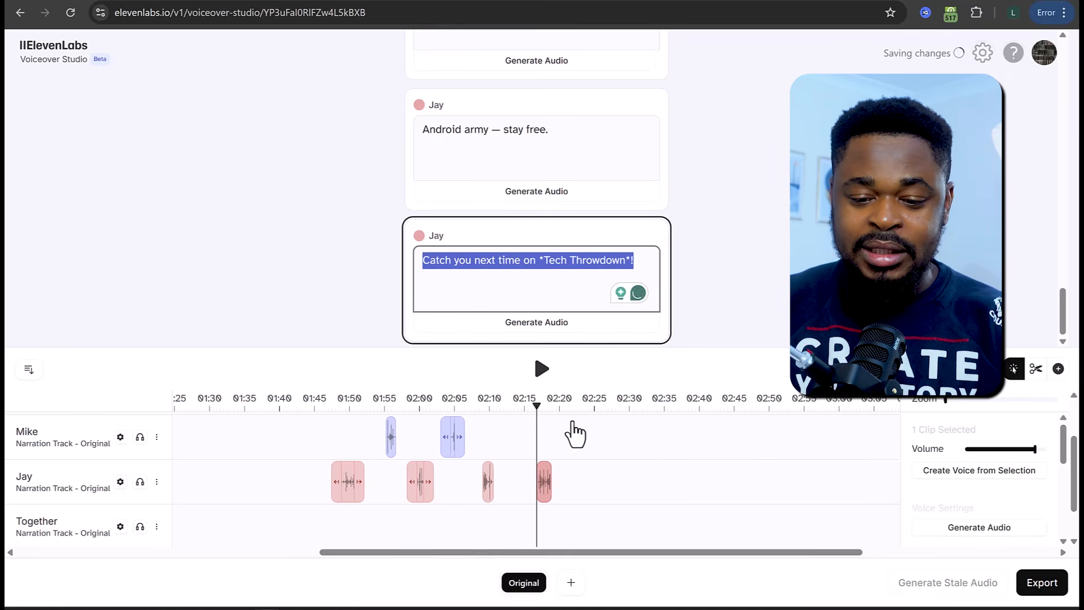
pyautogui.click(547, 490)
pyautogui.press('Delete')
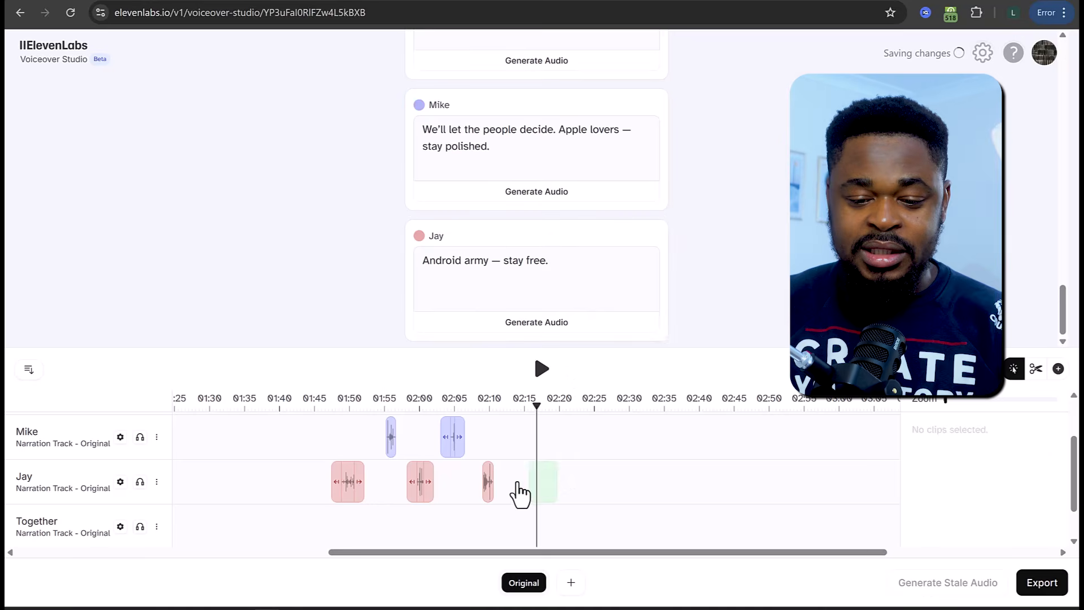
# Add a Jay clip directly after "Android army — stay free." with the copied closing text, generate its audio and play it
pyautogui.click(508, 492)
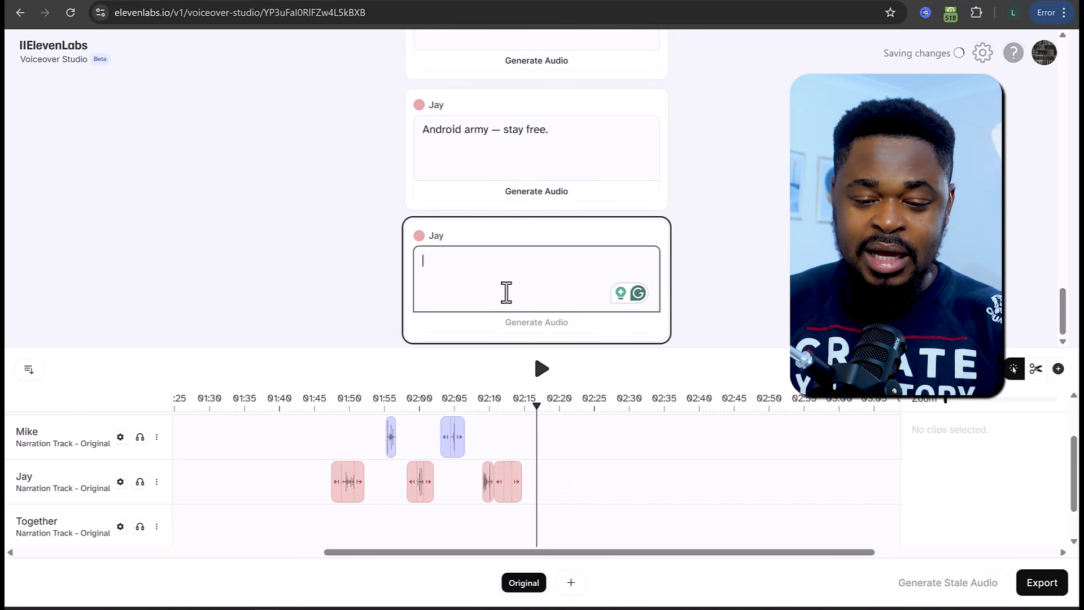
pyautogui.hotkey('ctrl', 'v')
pyautogui.click(523, 330)
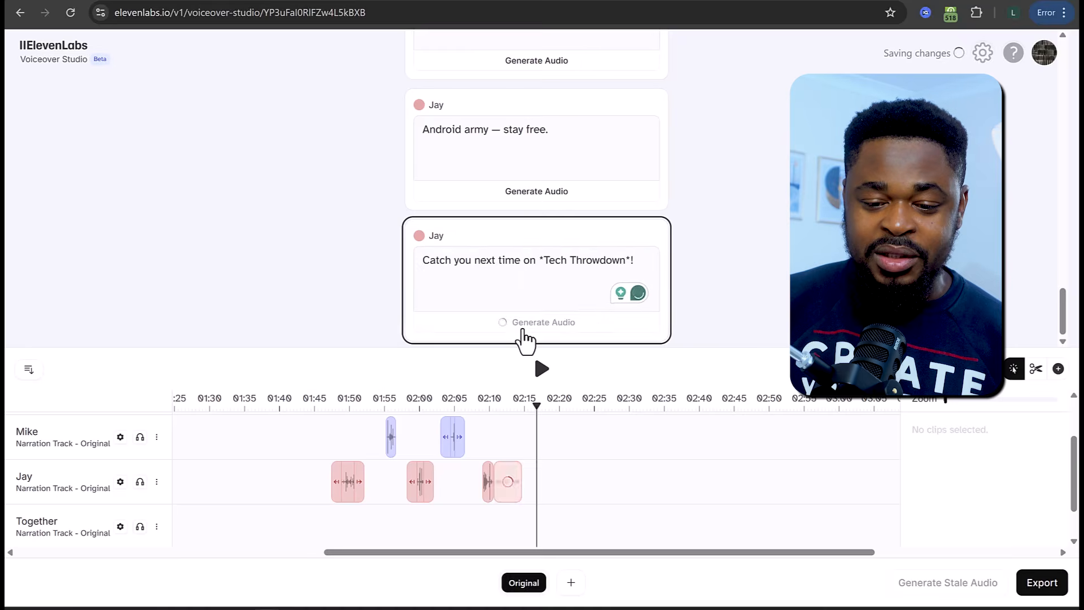
pyautogui.click(486, 404)
pyautogui.click(541, 368)
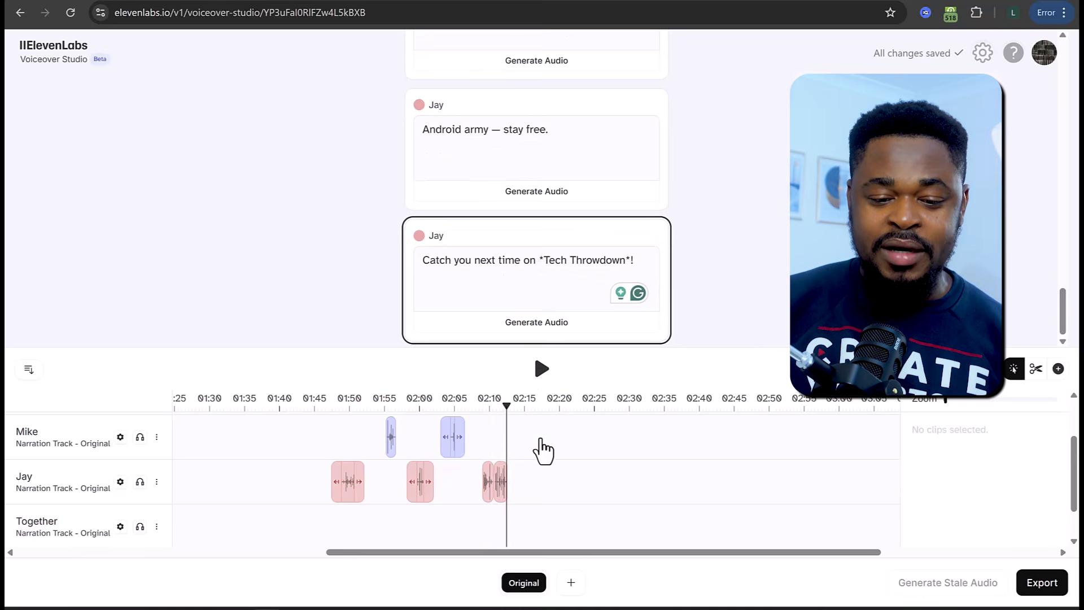
pyautogui.click(157, 528)
pyautogui.click(167, 504)
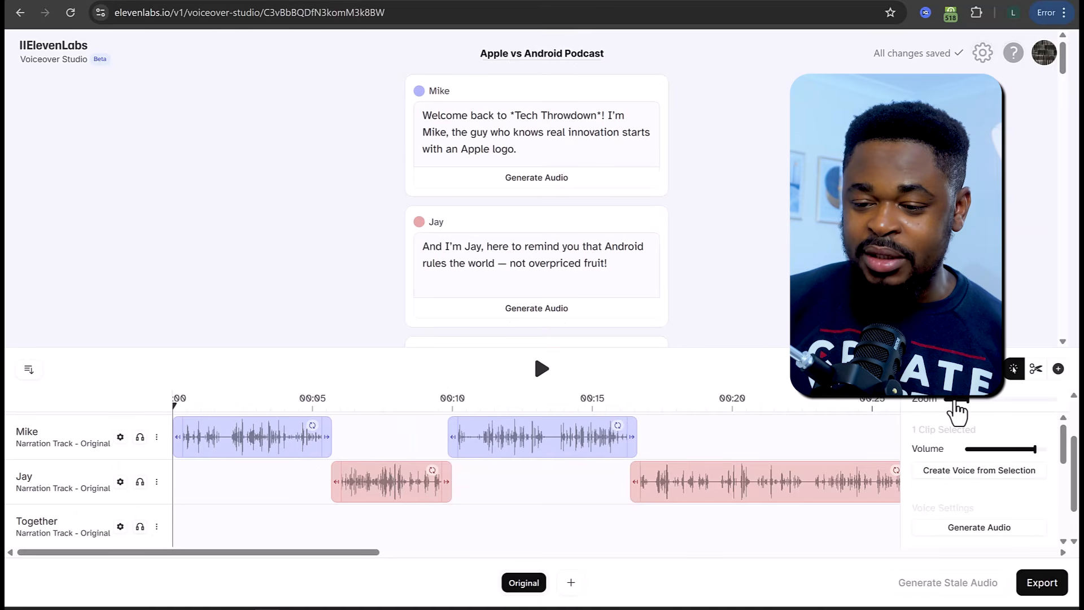
# Export the original version of the Apple vs Android Podcast in the Audio Tracks (Zip File) format
pyautogui.moveTo(959, 401); pyautogui.dragTo(951, 401)
pyautogui.moveTo(450, 552); pyautogui.dragTo(391, 552)
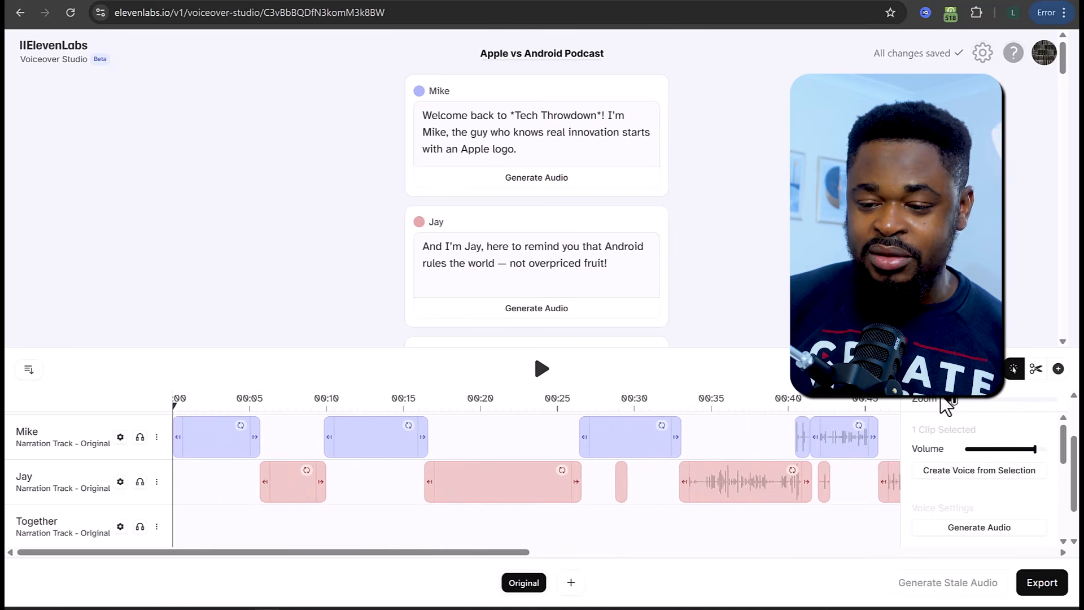
pyautogui.moveTo(953, 401); pyautogui.dragTo(948, 401)
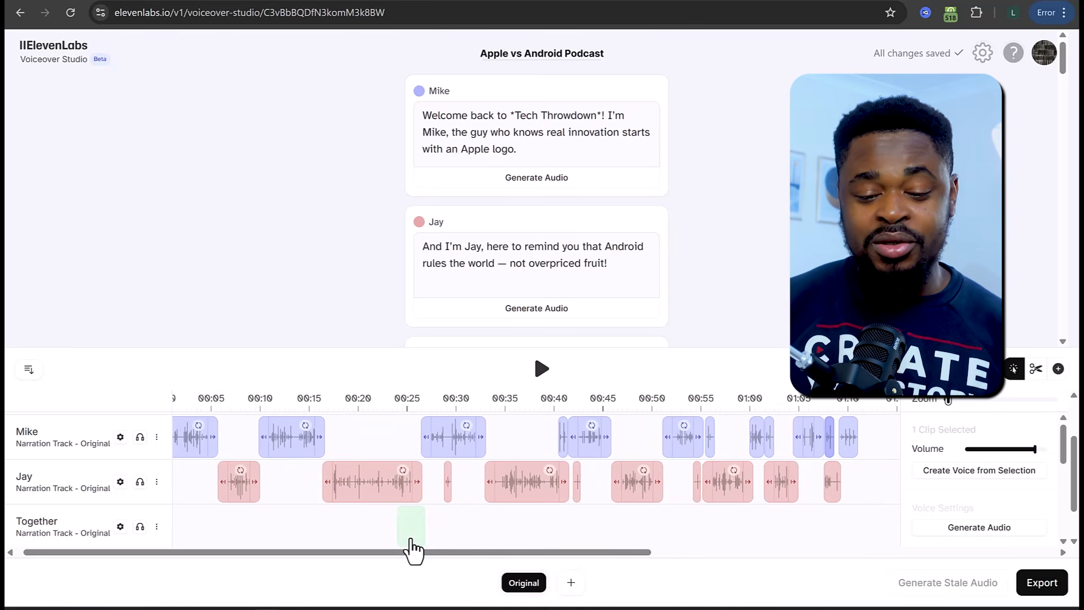
pyautogui.moveTo(414, 541); pyautogui.dragTo(302, 517)
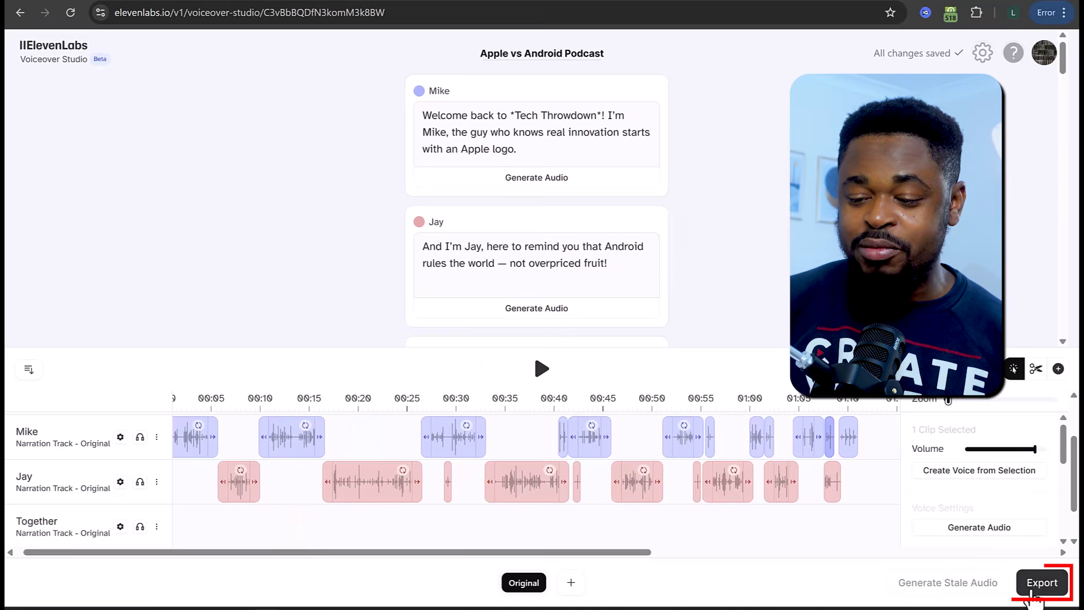
pyautogui.click(1042, 582)
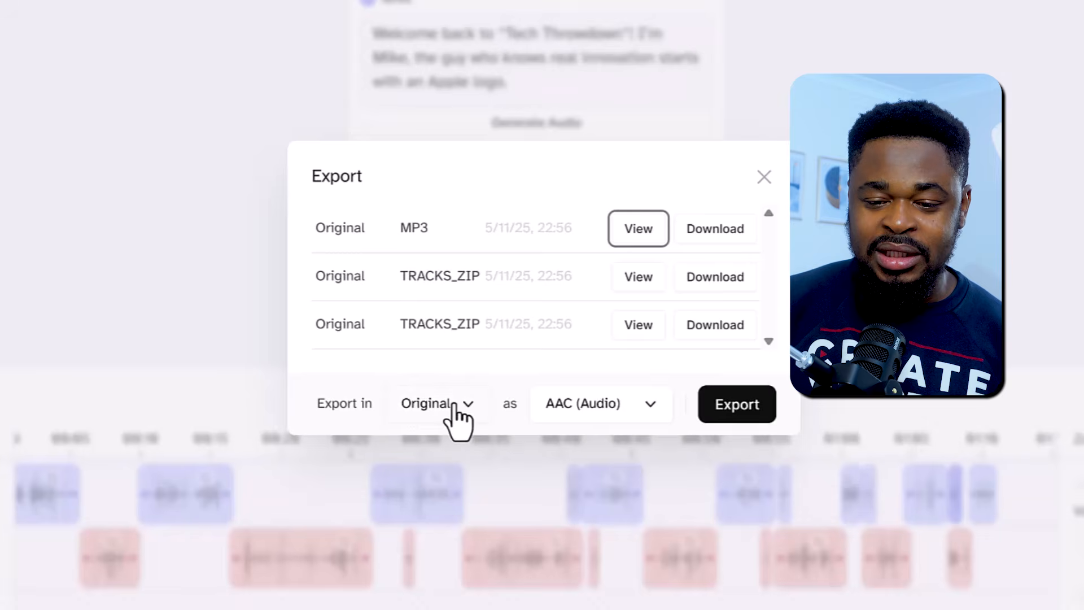
pyautogui.click(601, 403)
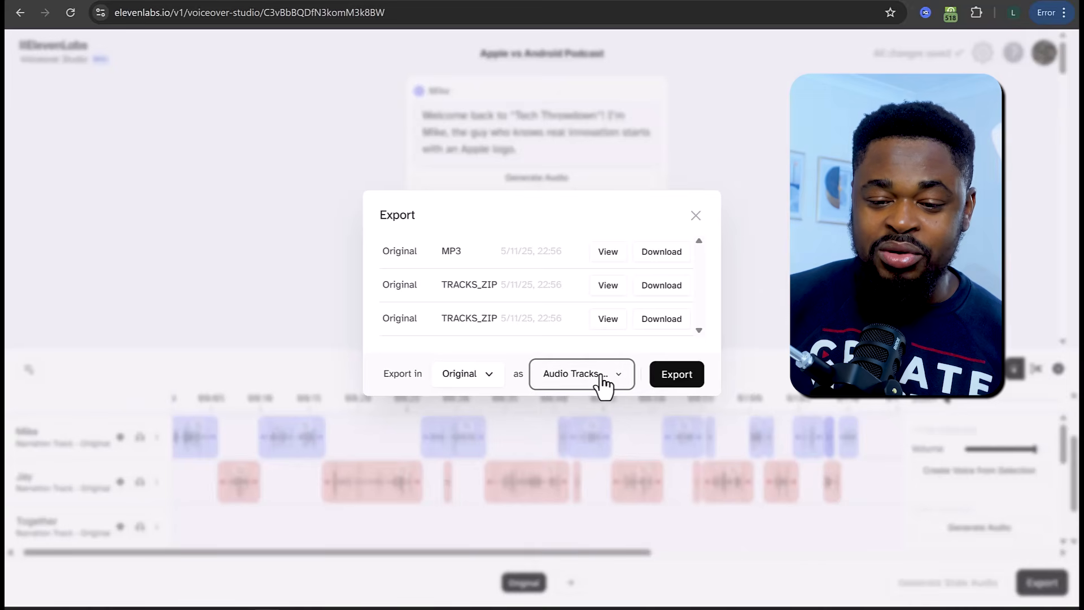
pyautogui.click(603, 385)
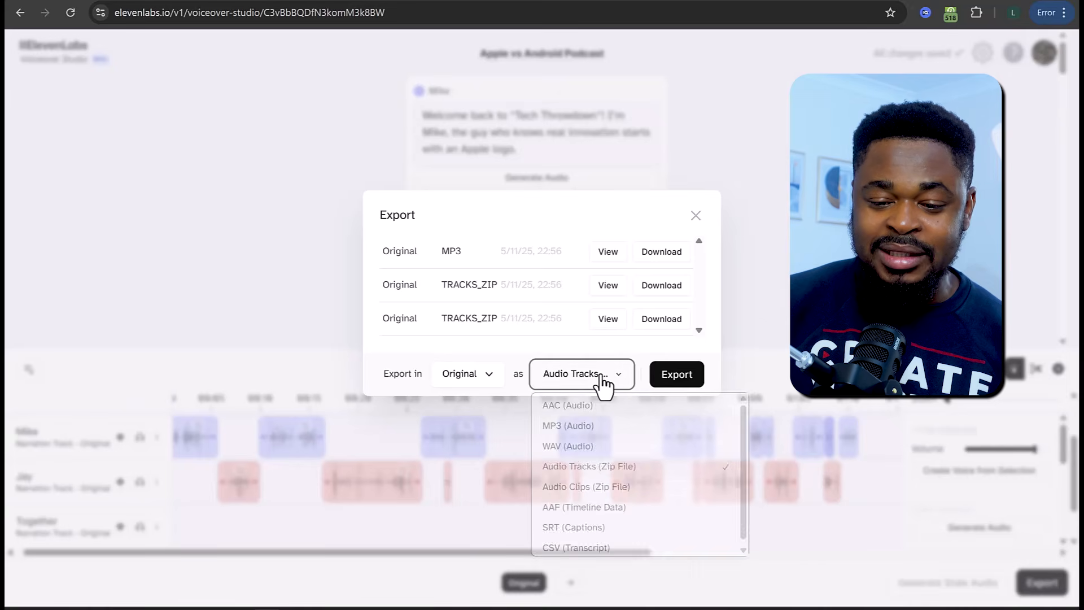
pyautogui.click(607, 472)
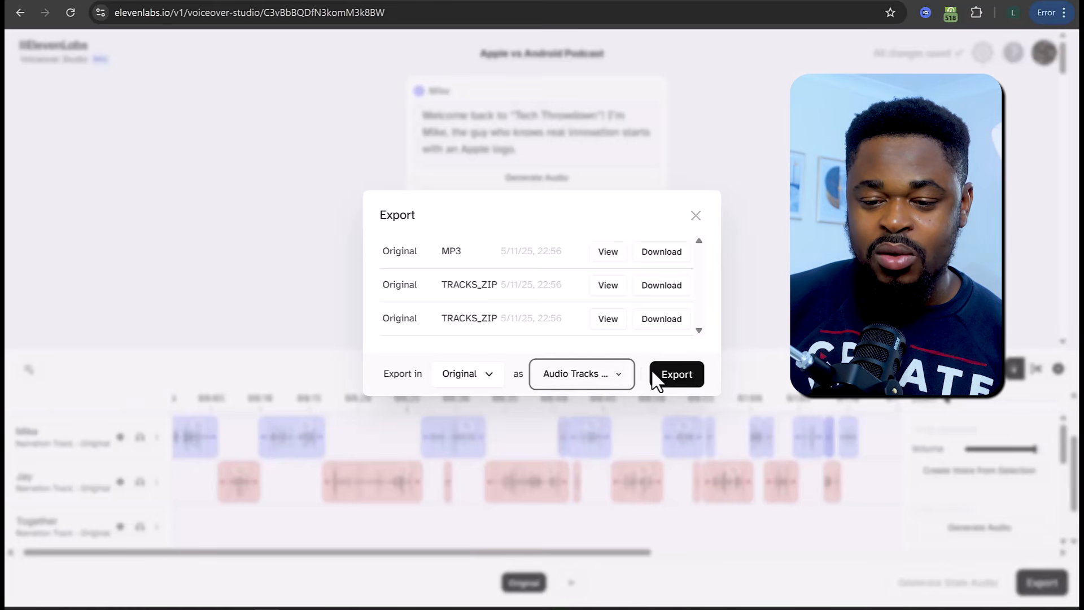
pyautogui.click(678, 375)
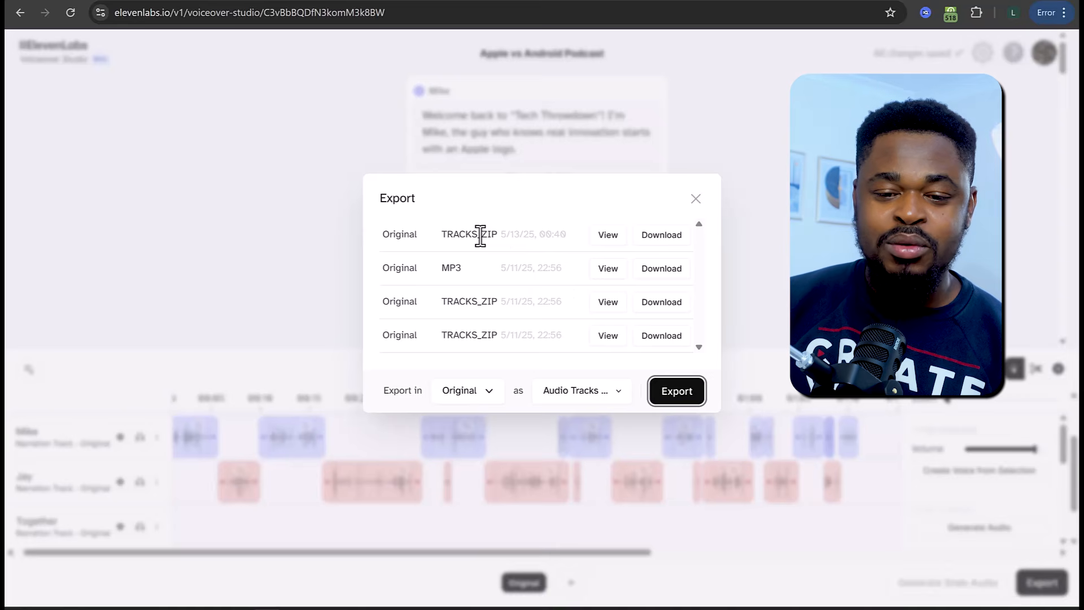
pyautogui.moveTo(455, 235); pyautogui.dragTo(529, 235)
pyautogui.click(566, 241)
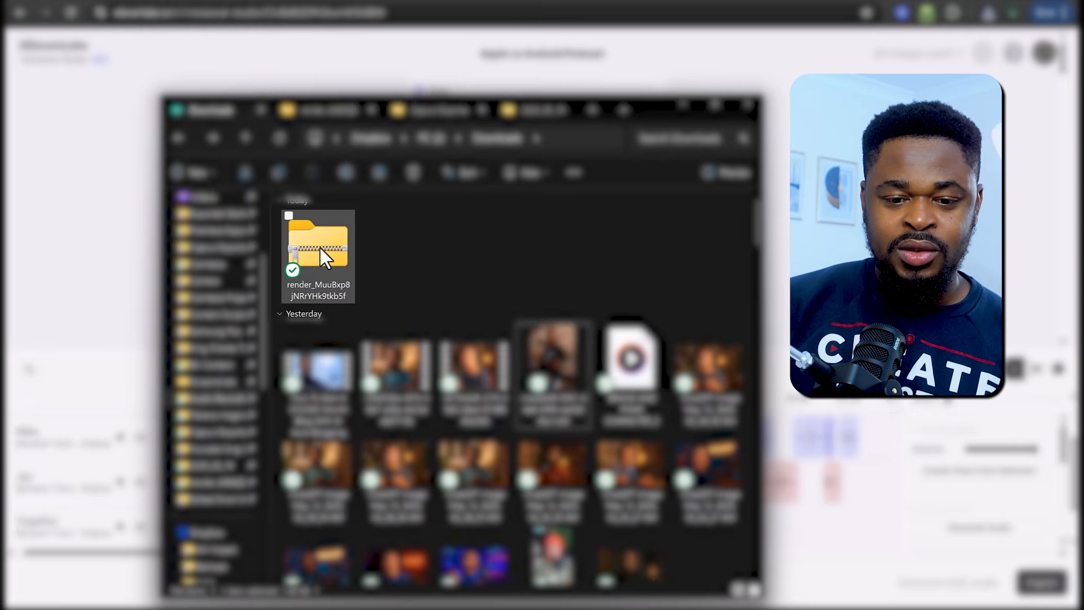
# In the Downloads folder, extract the exported render zip and check the WAV files Track_2 and Track_3
pyautogui.click(320, 248)
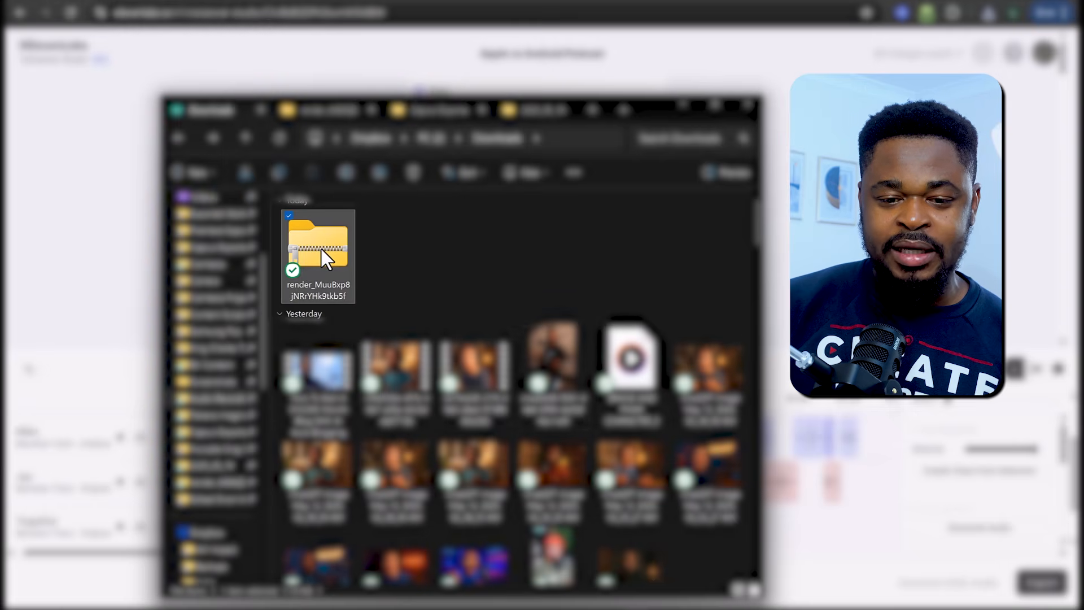
pyautogui.rightClick(321, 249)
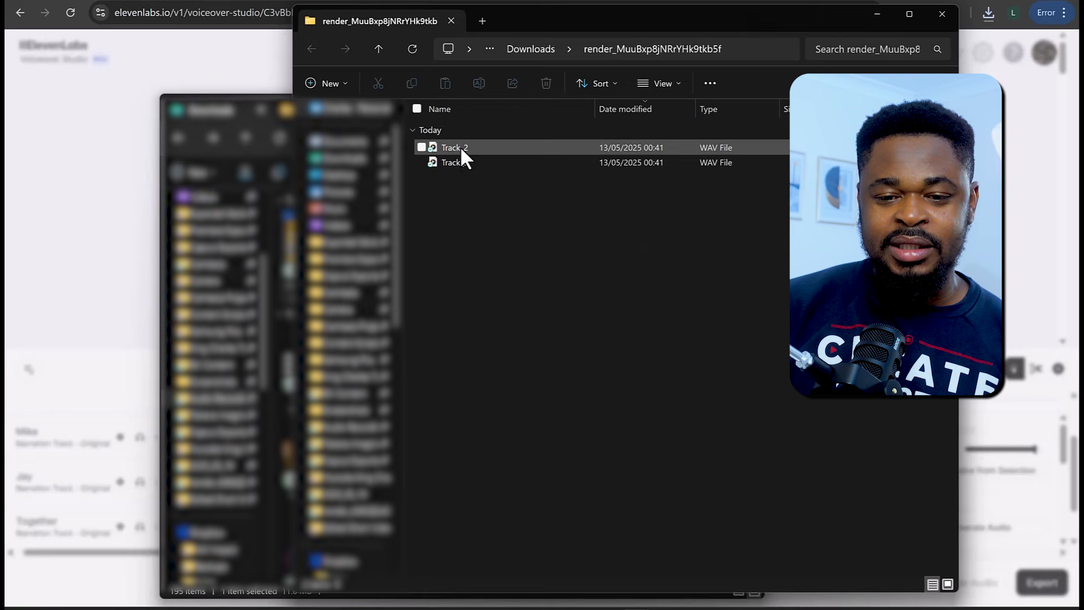
pyautogui.click(459, 147)
pyautogui.click(459, 155)
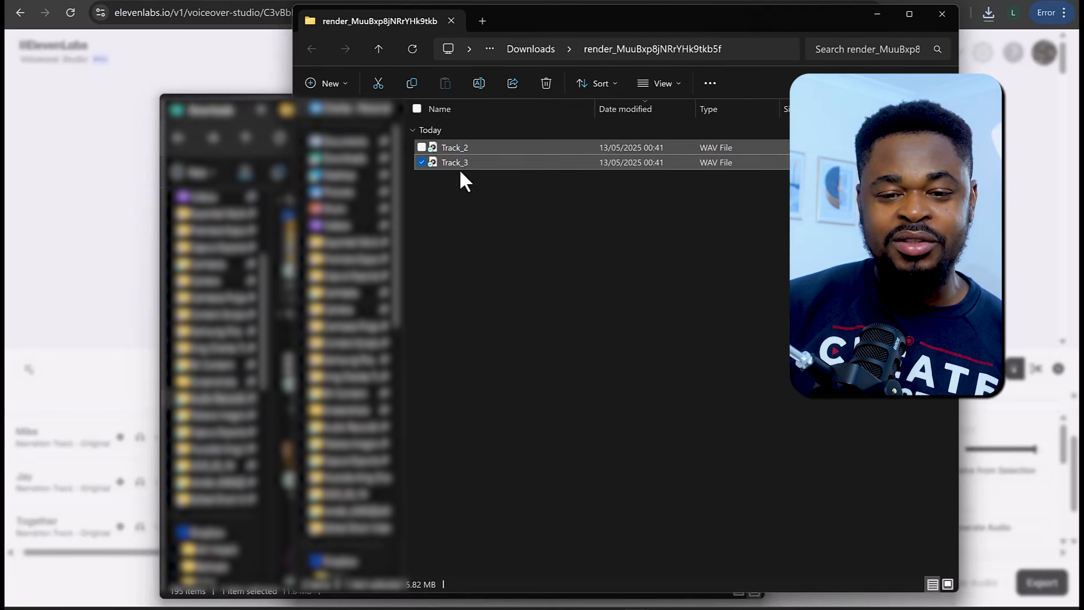
pyautogui.click(942, 14)
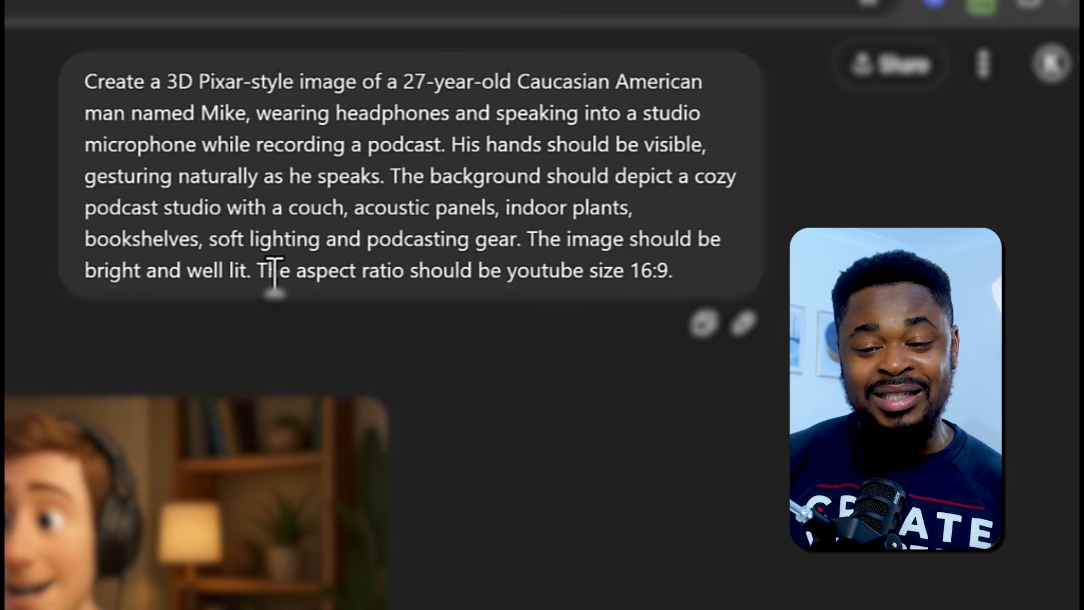
# In ChatGPT, review the prompts and 3D Pixar-style 16:9 podcast studio images for Mike and Jay, viewing Jay's image enlarged
pyautogui.moveTo(665, 271); pyautogui.dragTo(281, 266)
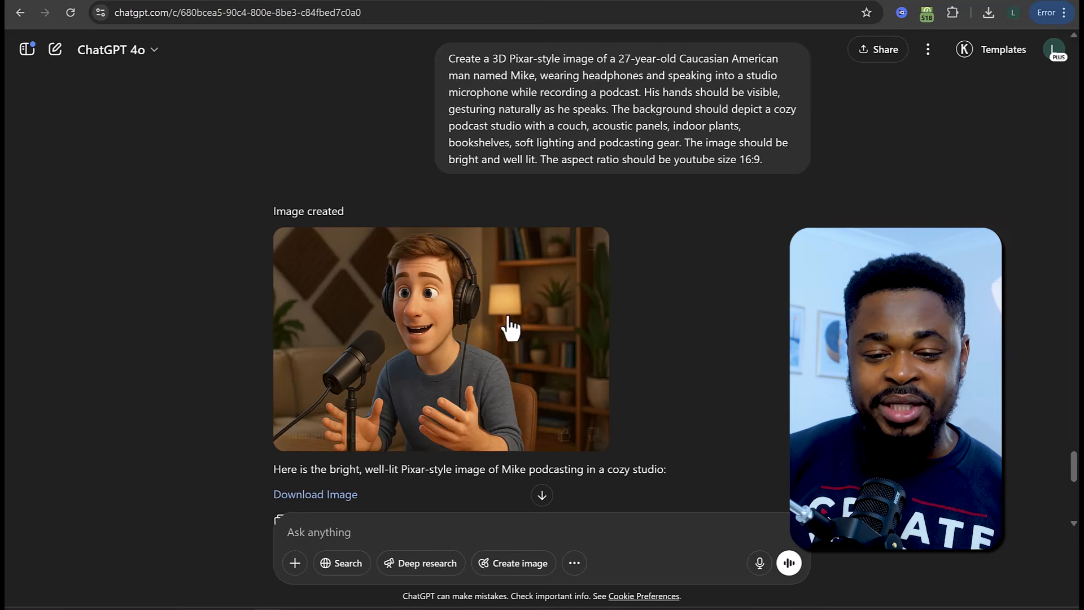
pyautogui.click(581, 324)
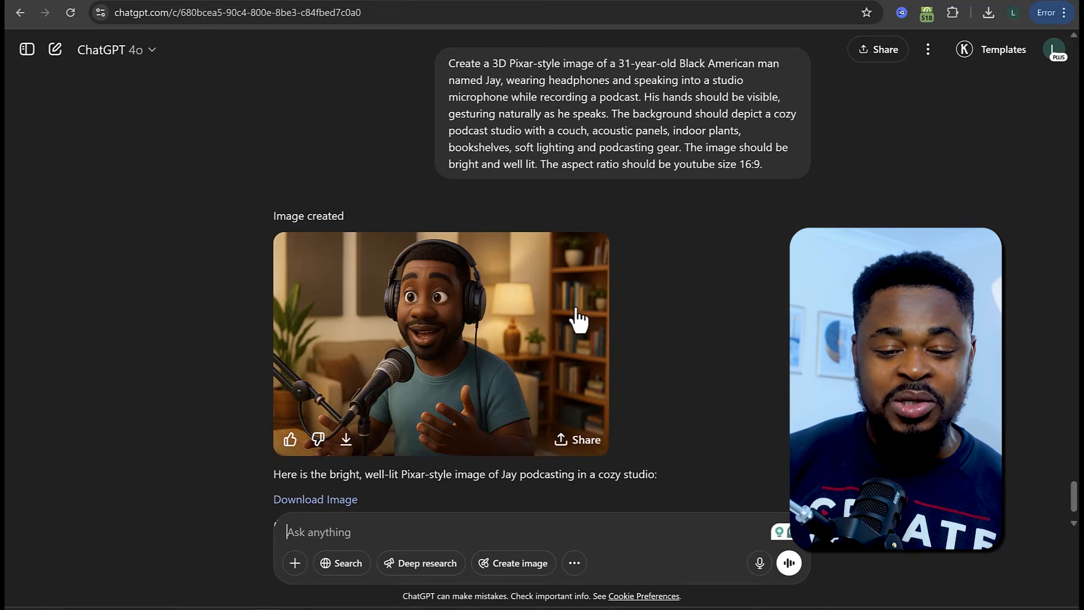
pyautogui.click(572, 312)
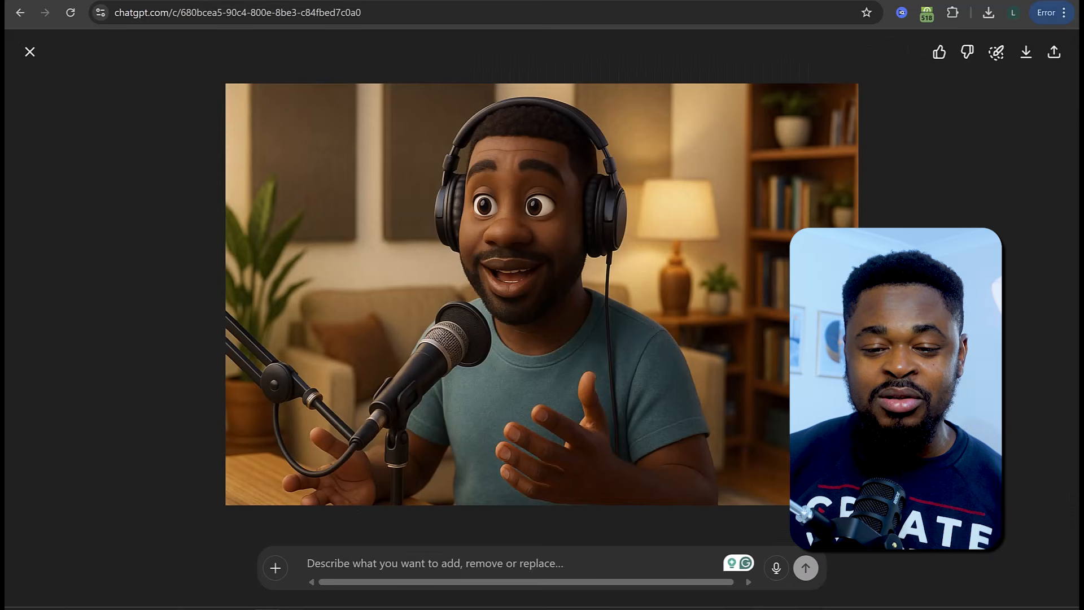
pyautogui.press('Escape')
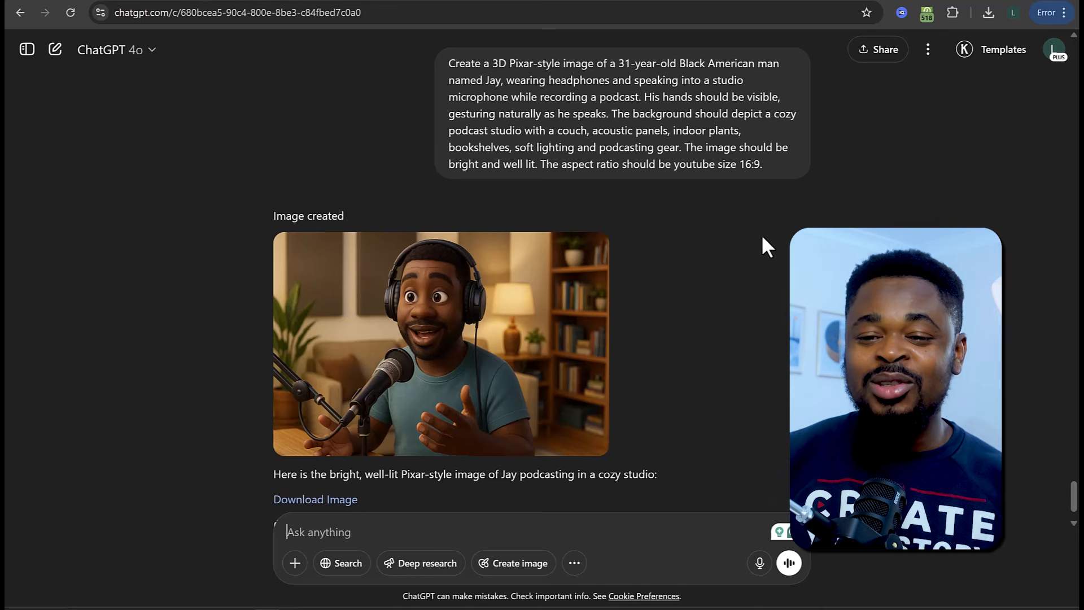
pyautogui.click(833, 0)
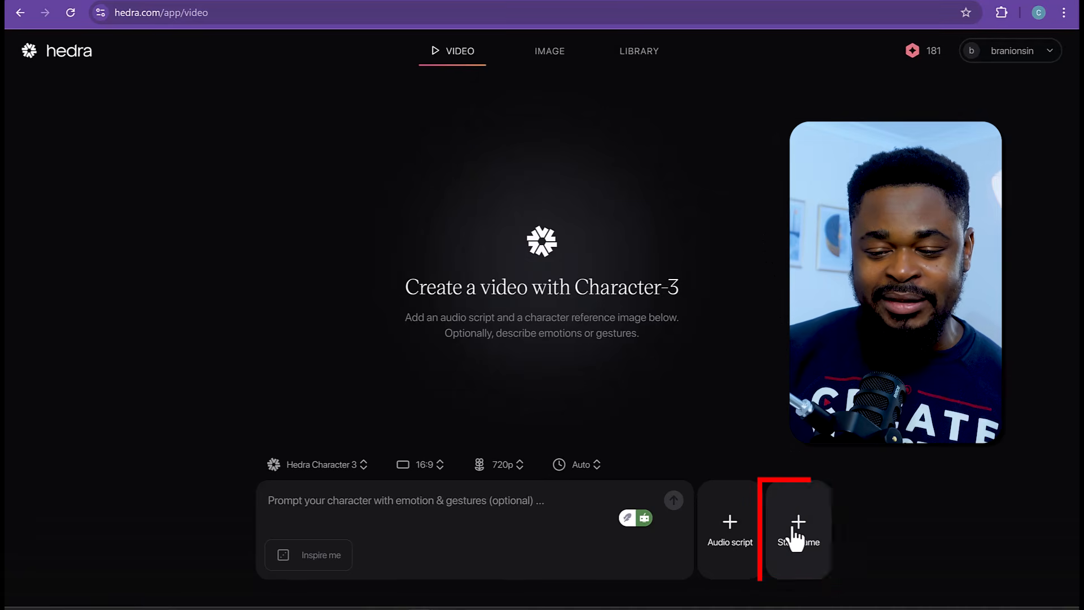
# In Hedra, add Mike's image as the start frame and upload Track_2 as the audio script
pyautogui.click(796, 539)
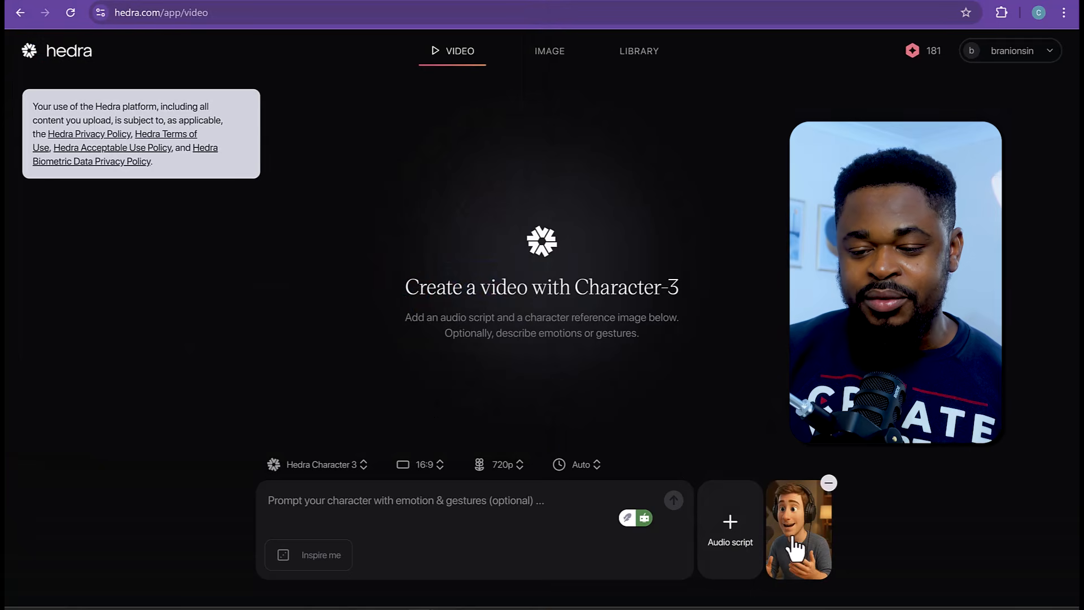
pyautogui.click(734, 534)
pyautogui.click(737, 455)
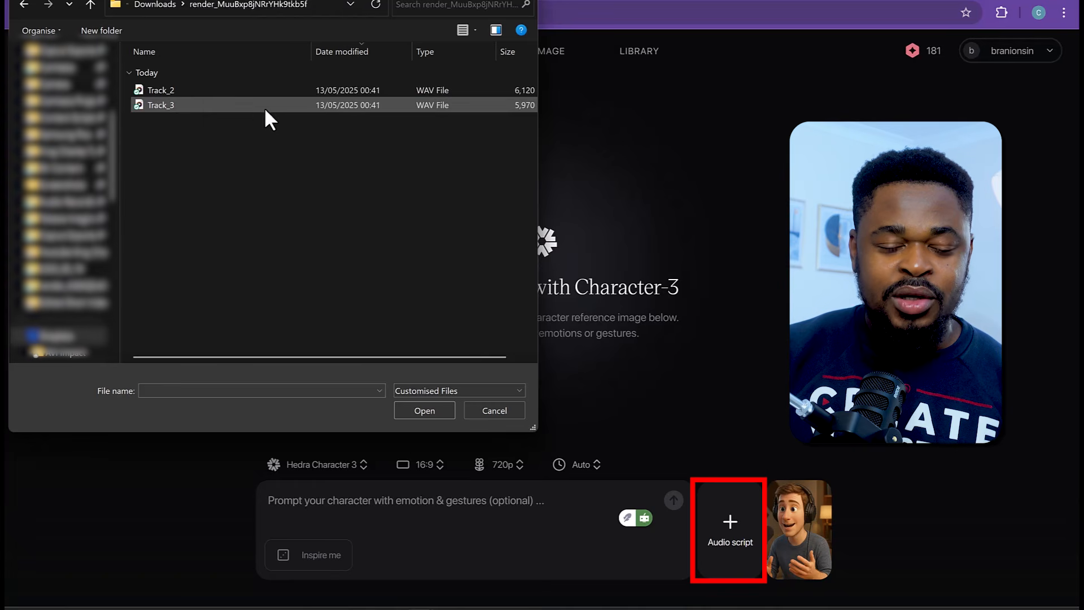
pyautogui.doubleClick(199, 90)
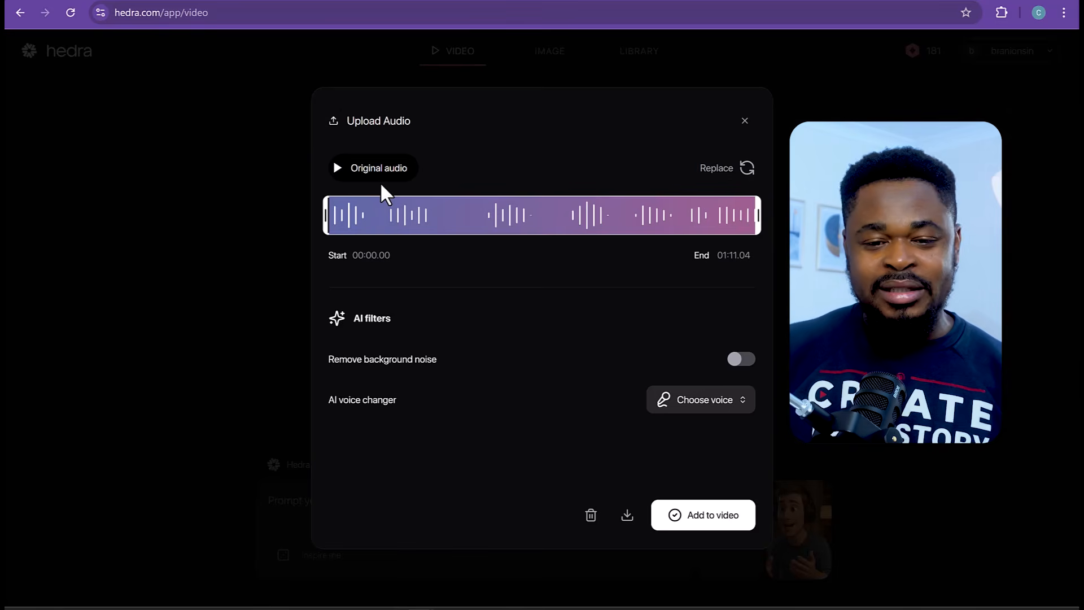
# Listen to the opening speech of the uploaded Track_2 audio and a passage shortly before its midpoint
pyautogui.click(338, 168)
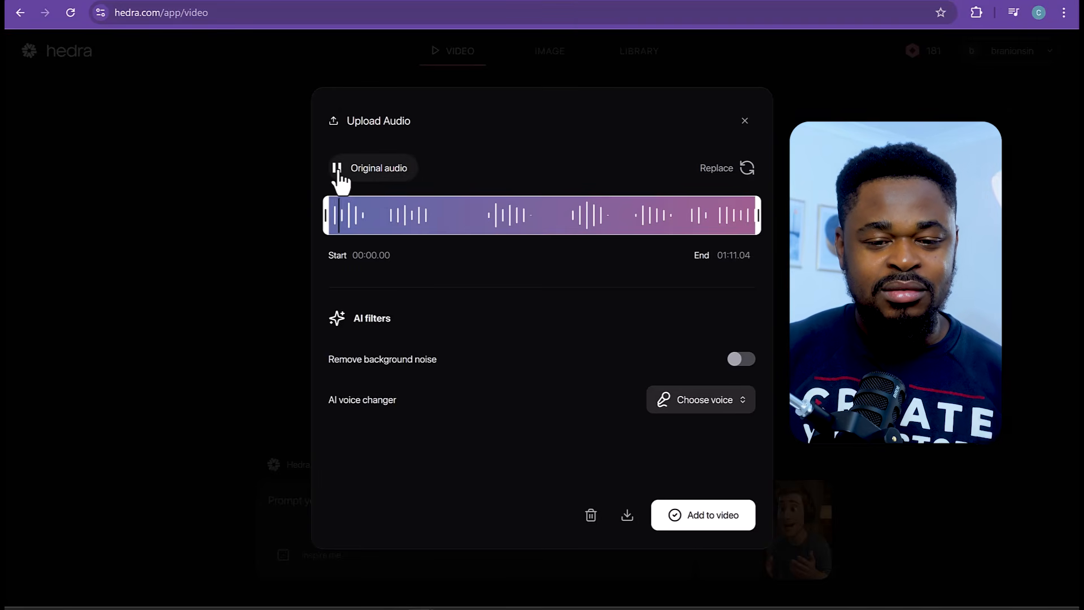
pyautogui.click(338, 171)
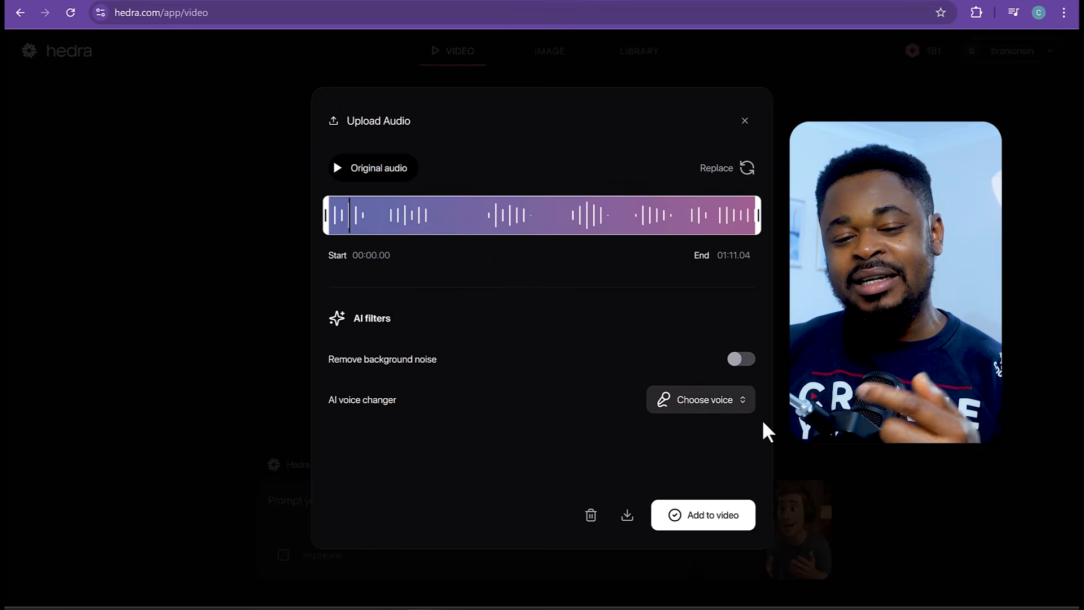
pyautogui.click(341, 180)
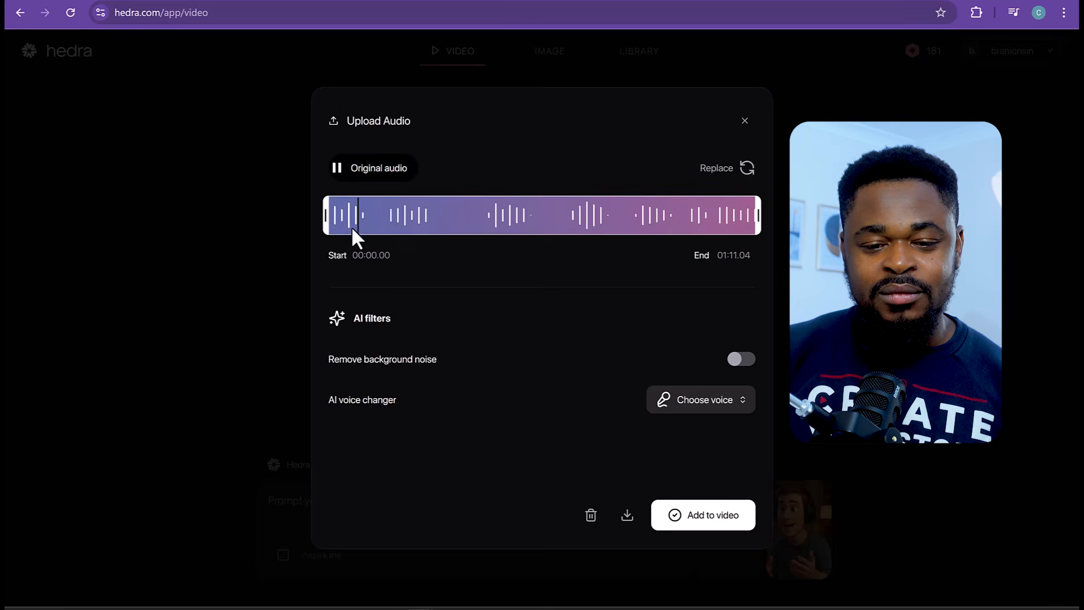
pyautogui.click(376, 228)
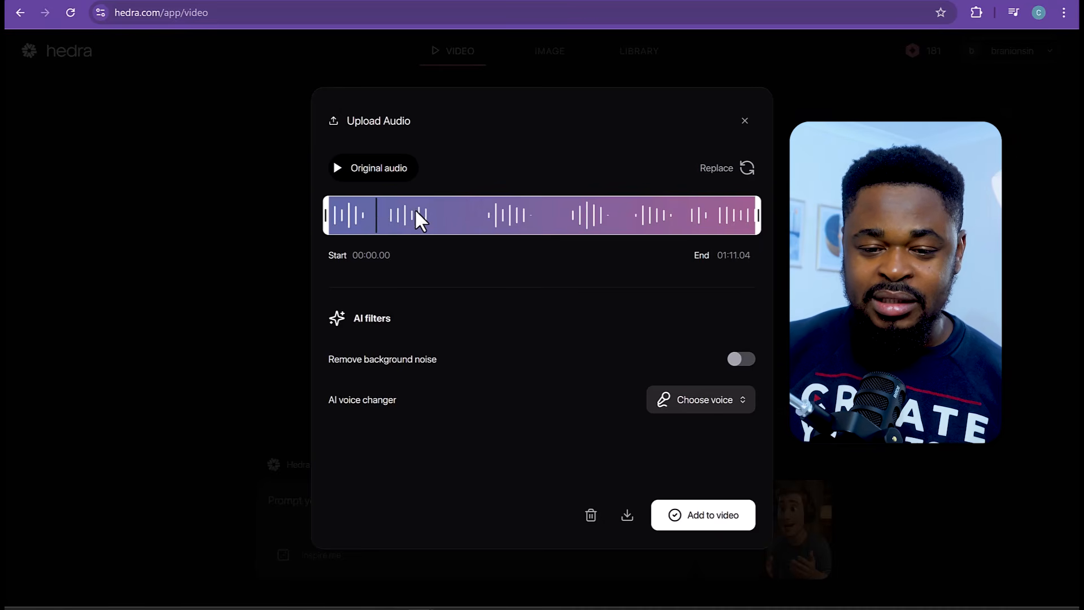
pyautogui.moveTo(376, 205); pyautogui.dragTo(445, 206)
pyautogui.click(344, 171)
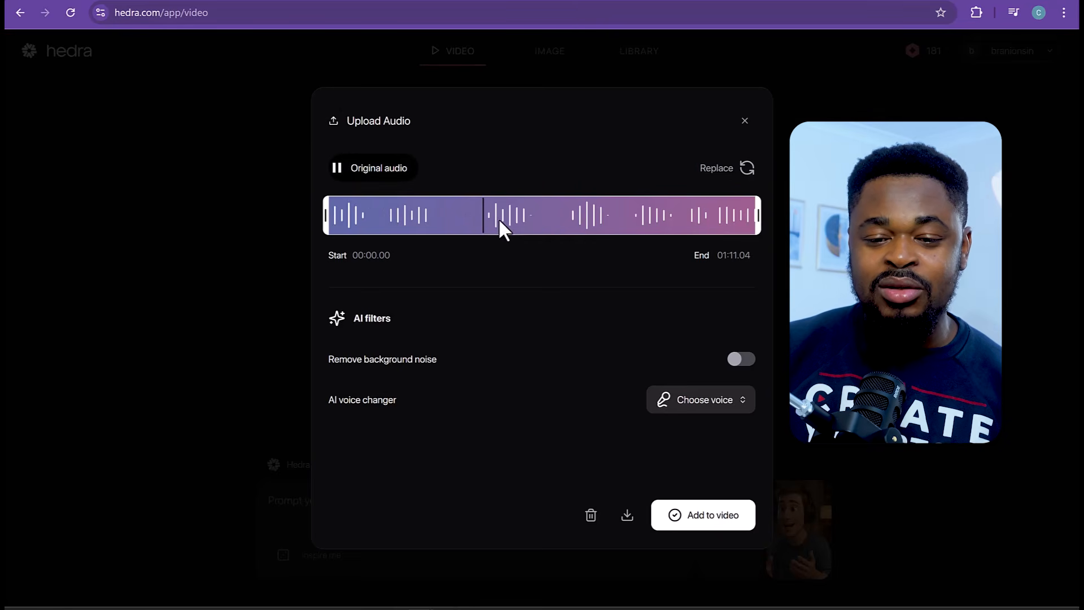
pyautogui.click(349, 172)
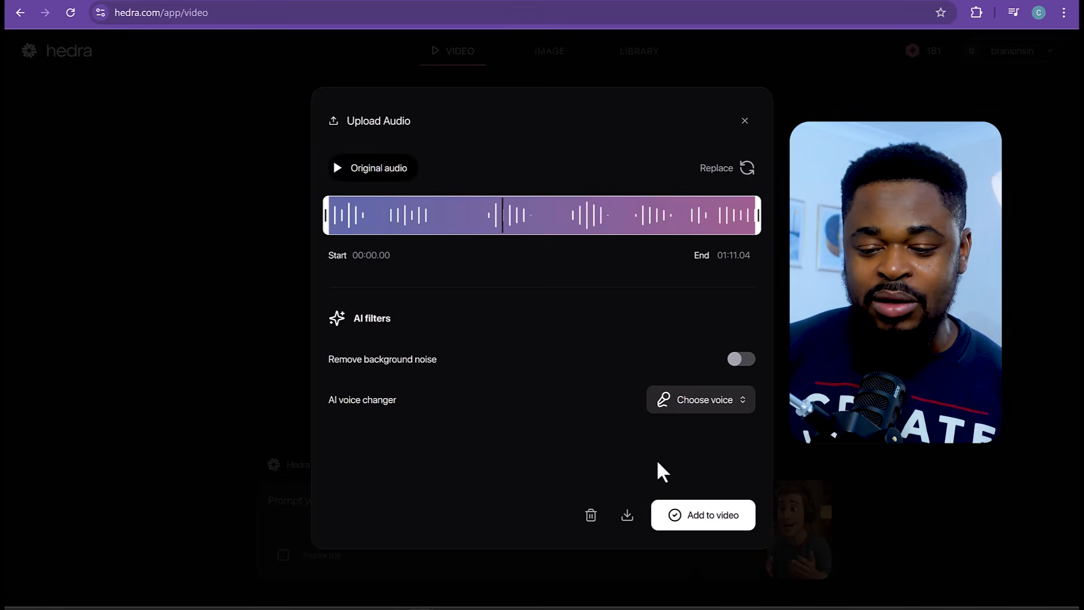
# Add the Track_2 audio to Mike's video and enter the character prompt "a man speaking"
pyautogui.click(711, 523)
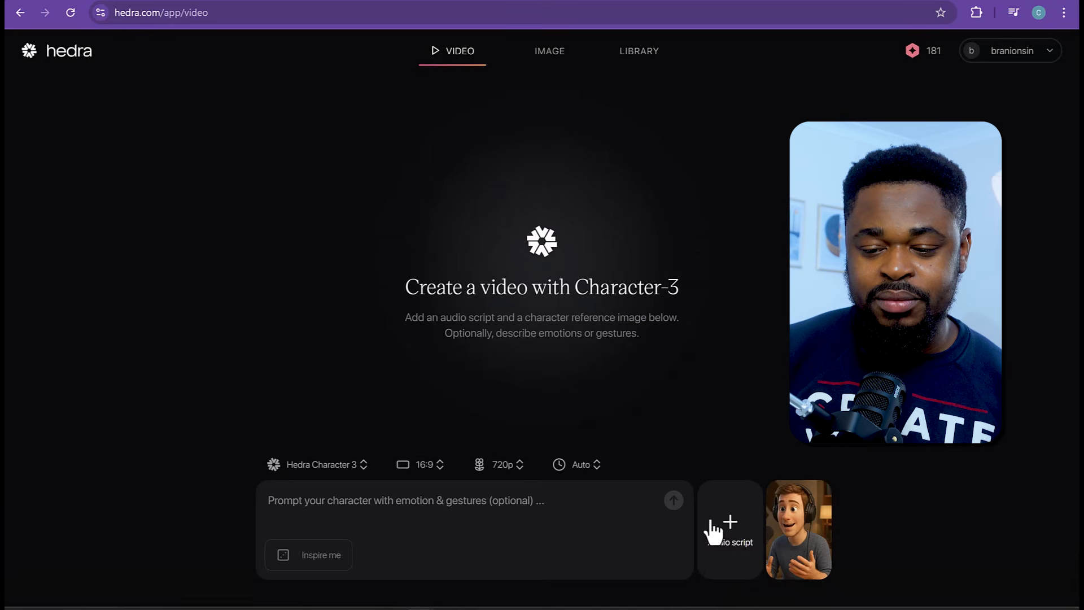
pyautogui.click(423, 514)
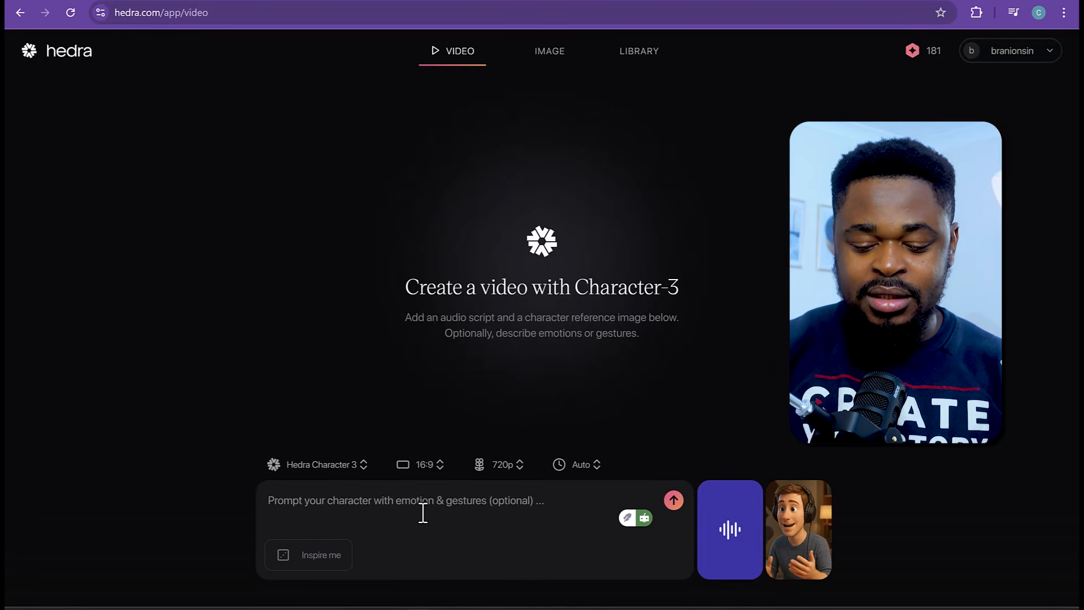
pyautogui.write('a man speaking')
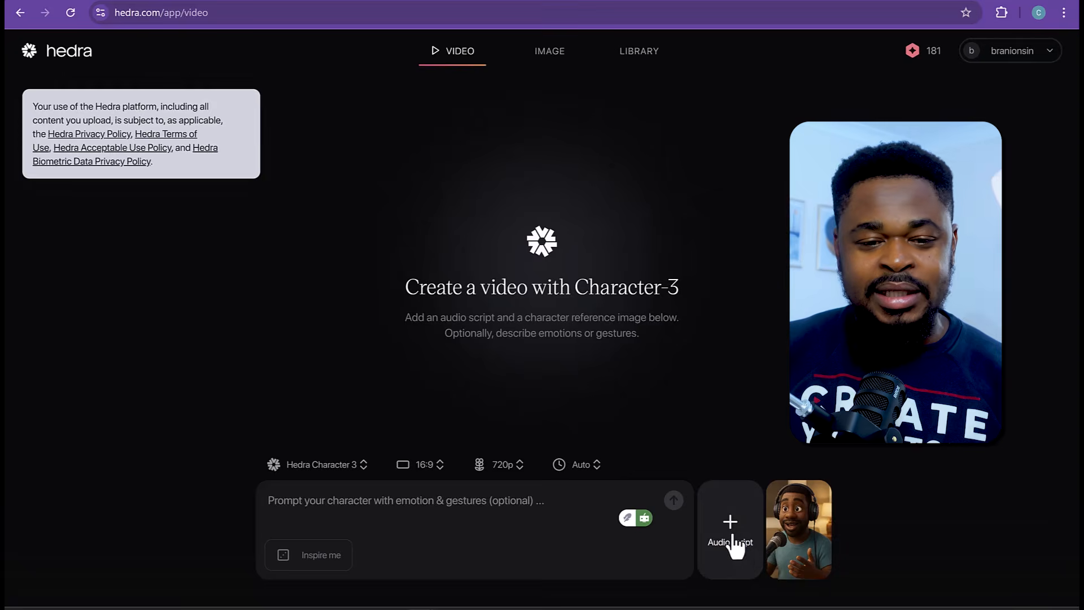
# Upload Track_3 as the audio script for Jay's character image and add it to the video
pyautogui.click(733, 543)
pyautogui.click(752, 454)
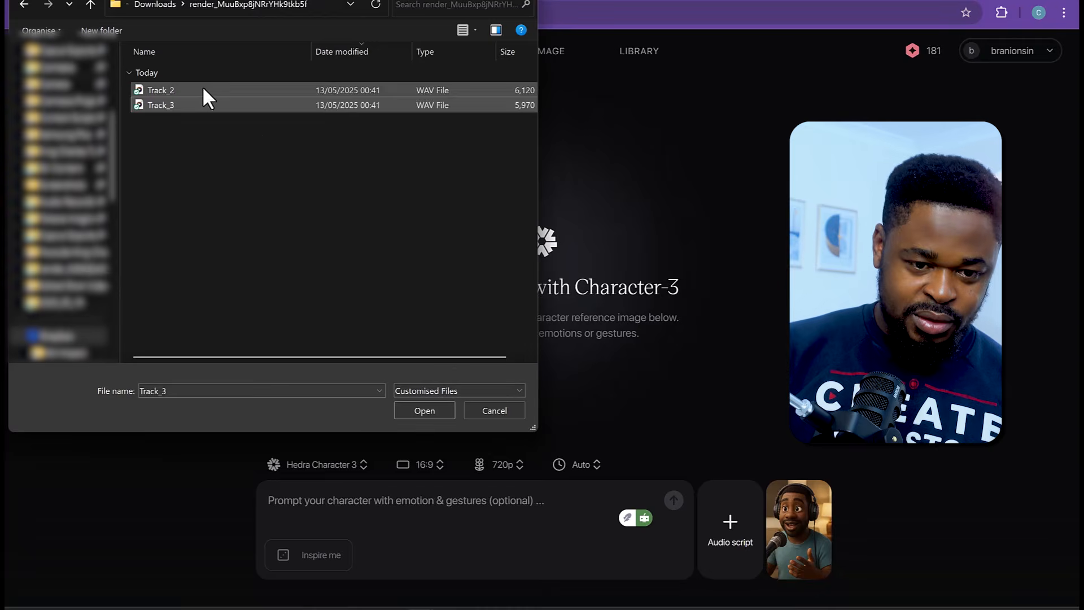
pyautogui.doubleClick(181, 103)
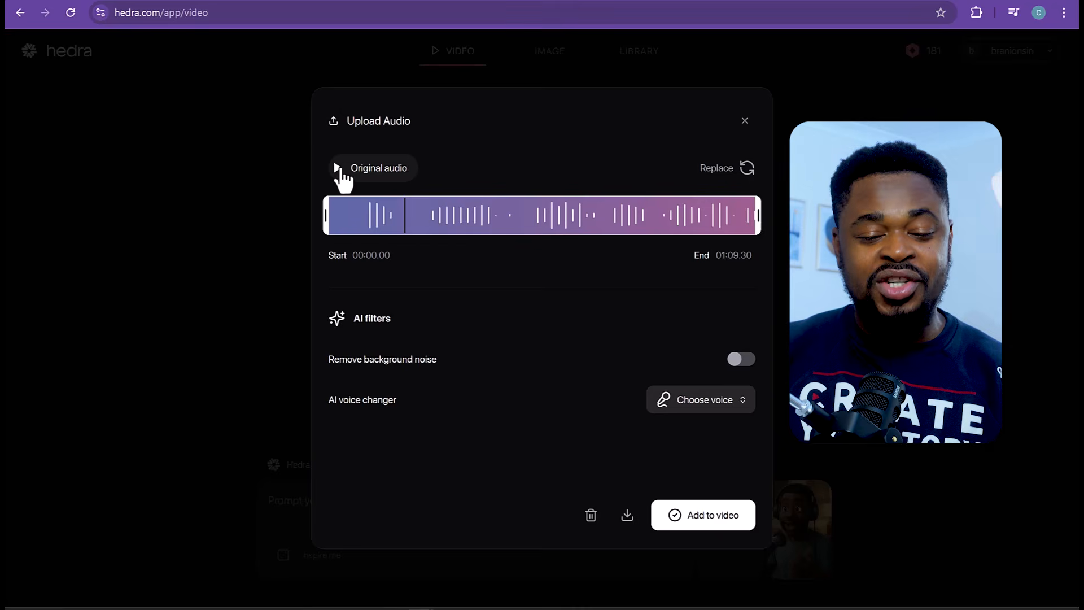
pyautogui.click(706, 522)
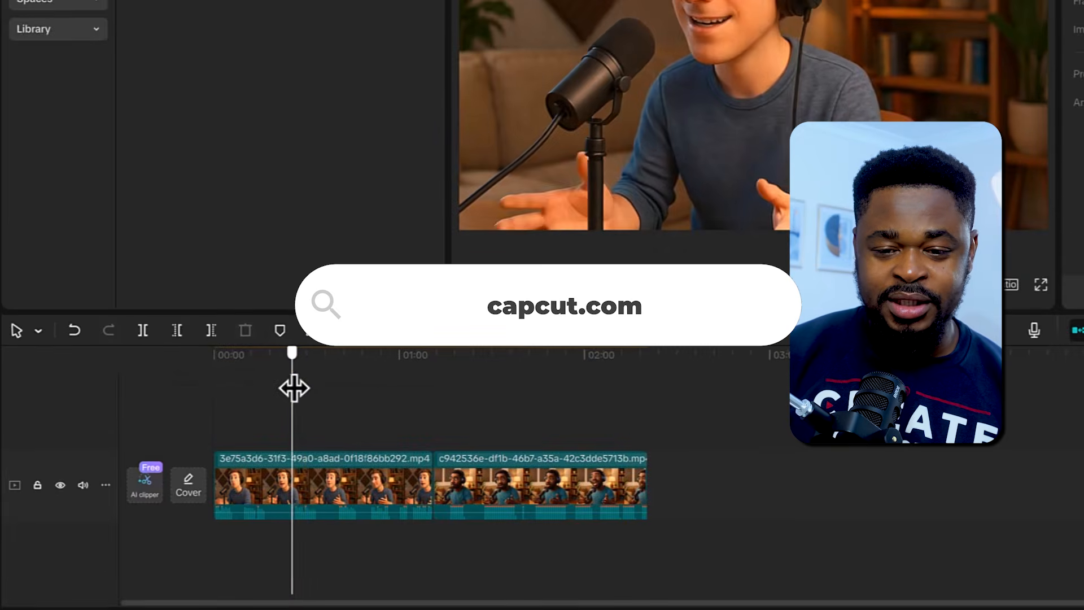
# In CapCut, stack Mike's clip on a separate track above Jay's clip, with both starting at 00:00
pyautogui.moveTo(294, 388); pyautogui.dragTo(588, 412)
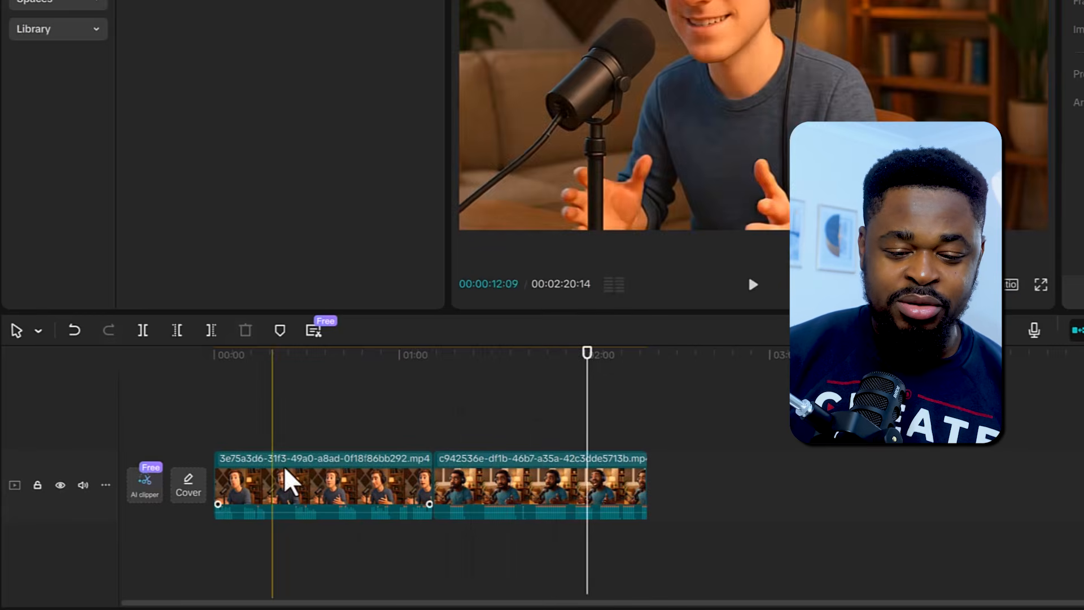
pyautogui.moveTo(703, 490); pyautogui.dragTo(351, 466)
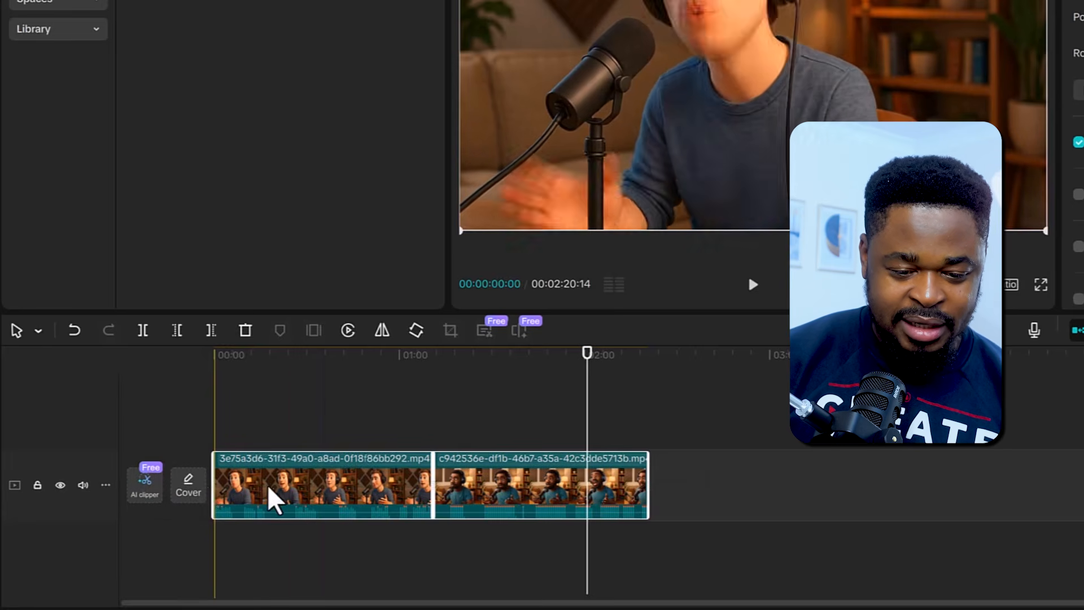
pyautogui.moveTo(300, 489); pyautogui.dragTo(298, 440)
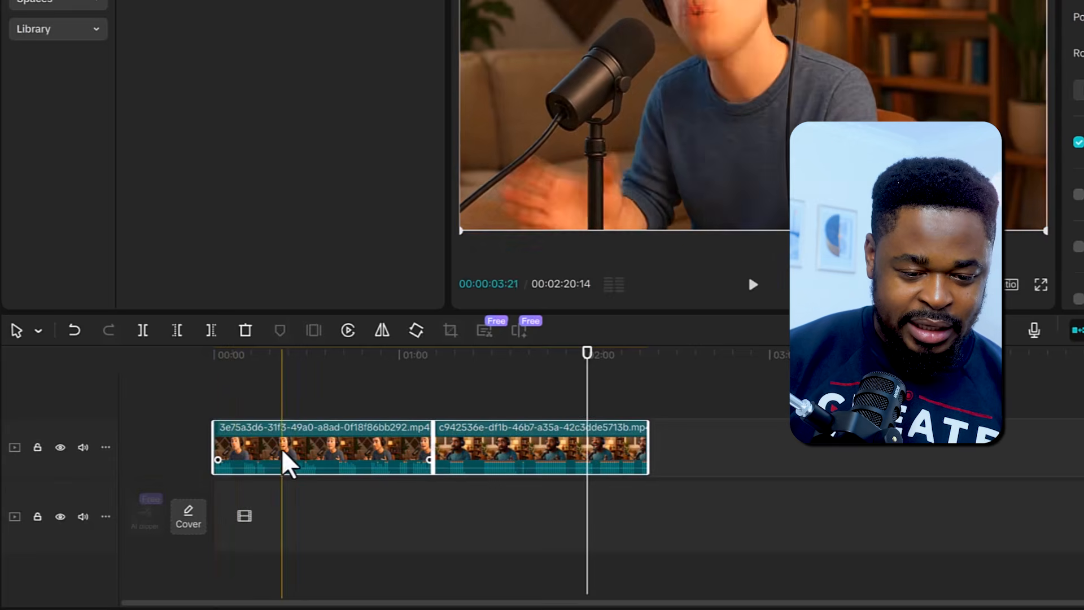
pyautogui.click(490, 440)
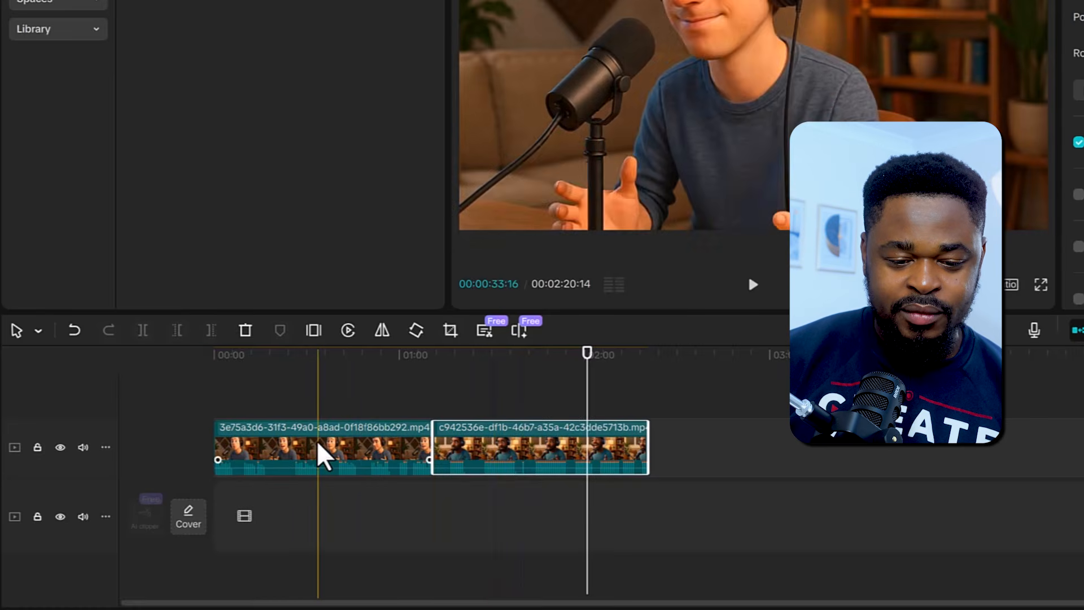
pyautogui.moveTo(275, 442); pyautogui.dragTo(274, 412)
pyautogui.moveTo(496, 511); pyautogui.dragTo(234, 505)
pyautogui.click(285, 419)
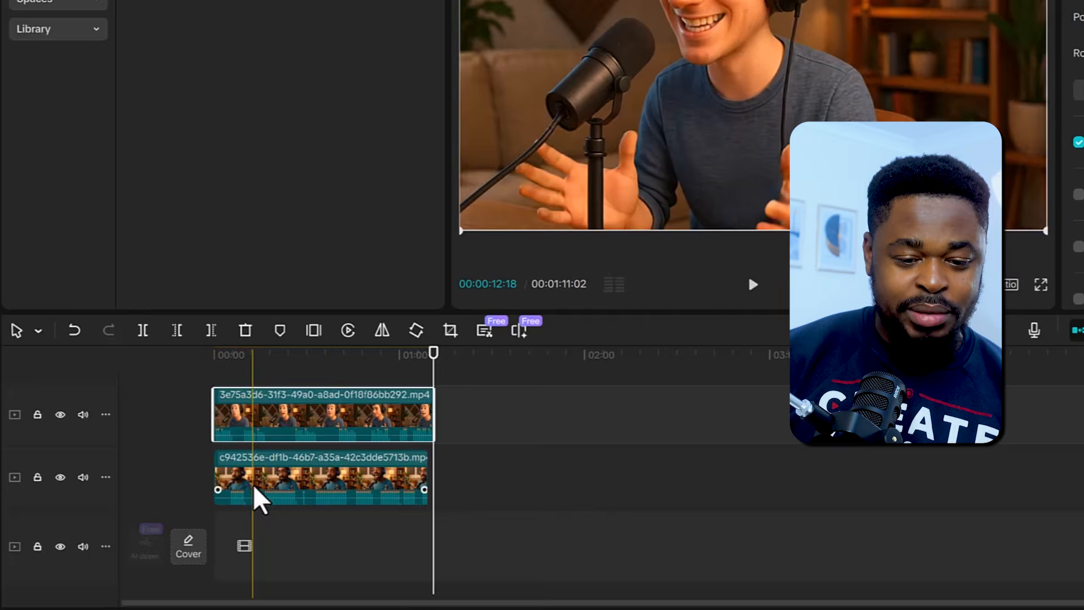
# Split both stacked clips at 00:00:05:19, where Mike's opening speech ends
pyautogui.press('Home')
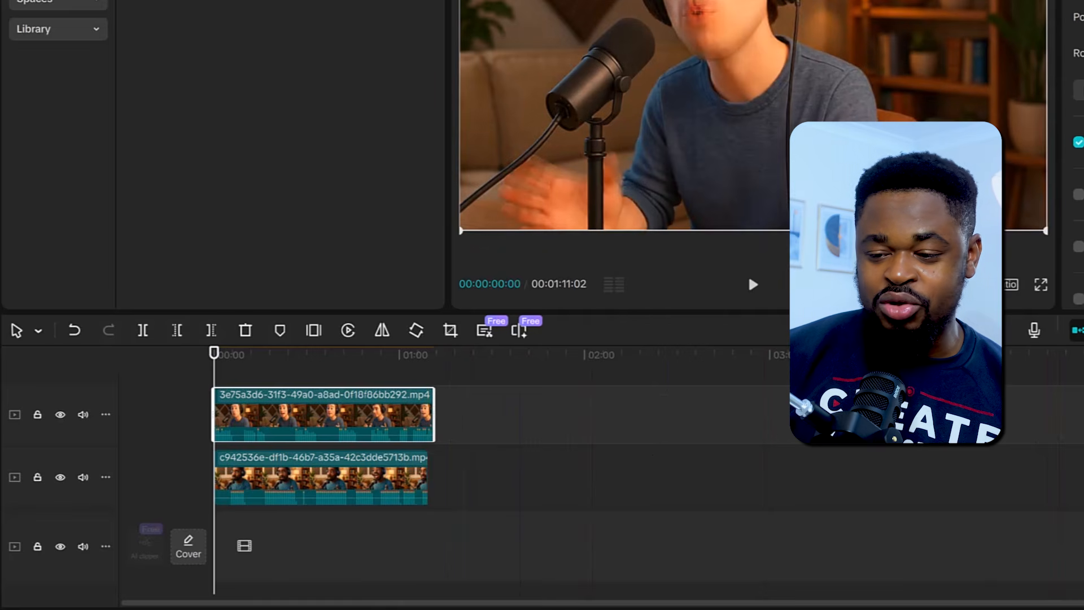
pyautogui.hotkey('ctrl', '=')
pyautogui.hotkey('ctrl', '=')
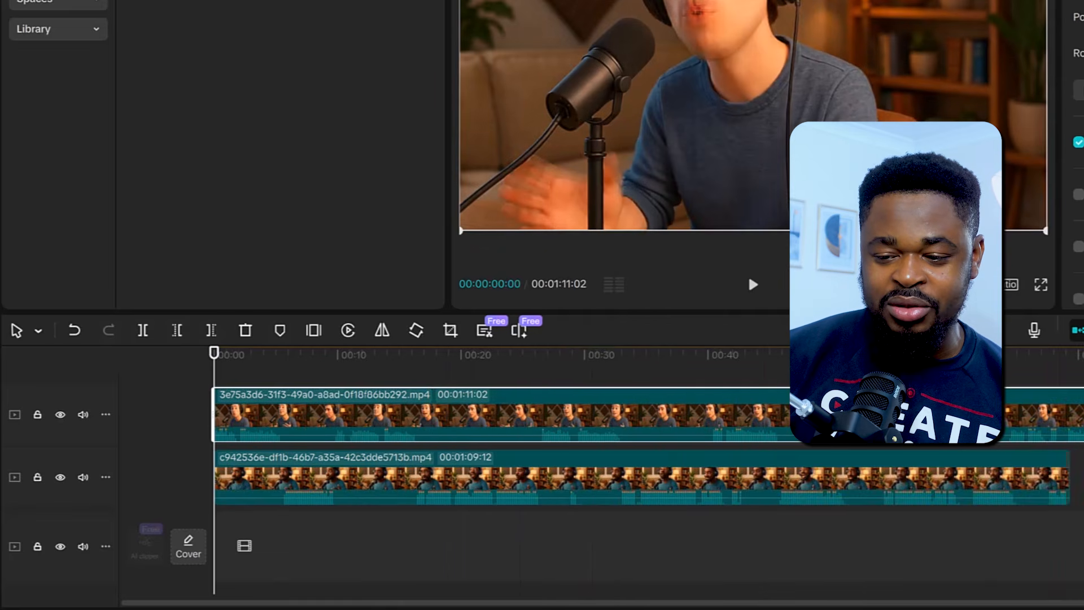
pyautogui.hotkey('ctrl', '=')
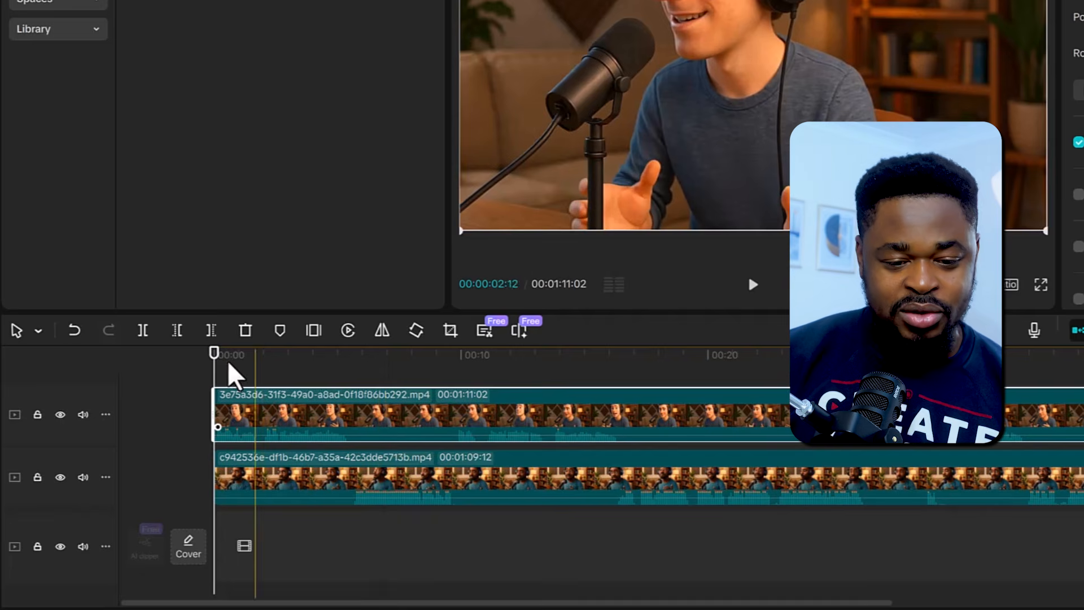
pyautogui.moveTo(214, 368); pyautogui.dragTo(241, 372)
pyautogui.moveTo(418, 551); pyautogui.dragTo(415, 413)
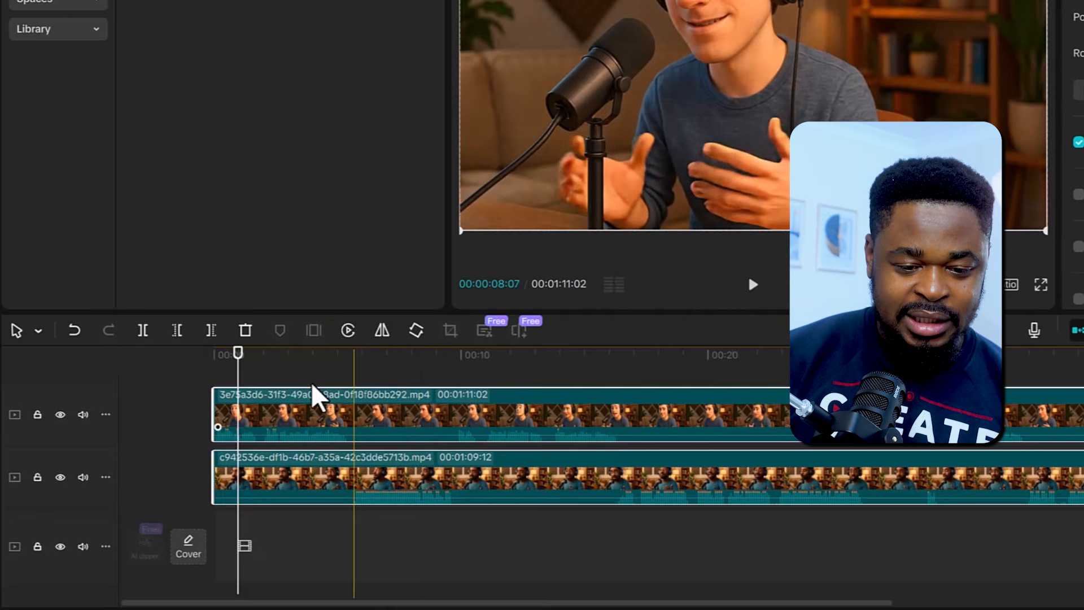
pyautogui.moveTo(236, 374); pyautogui.dragTo(353, 368)
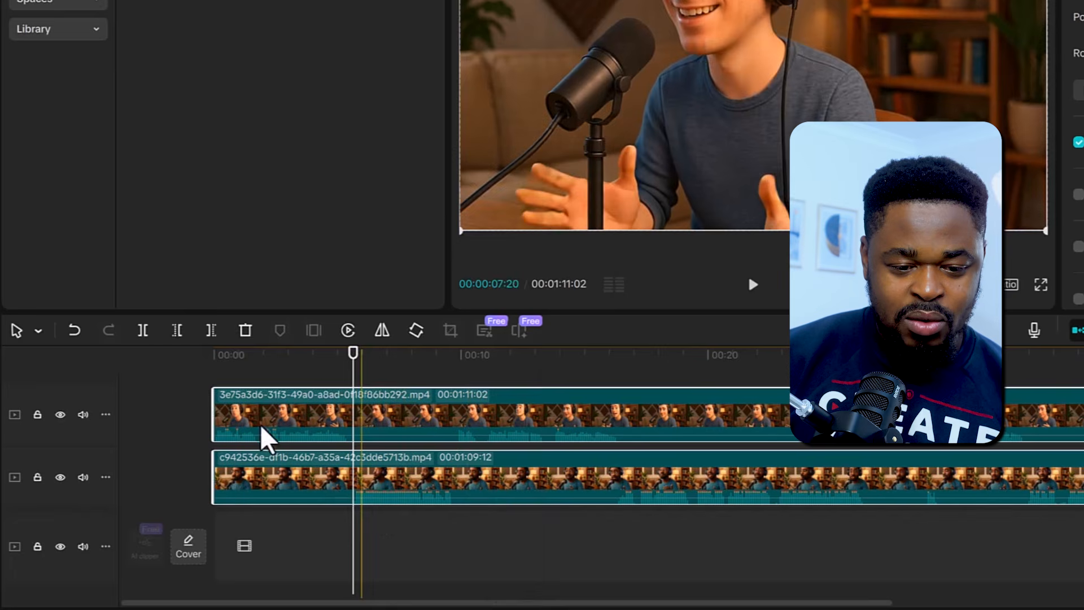
pyautogui.click(145, 333)
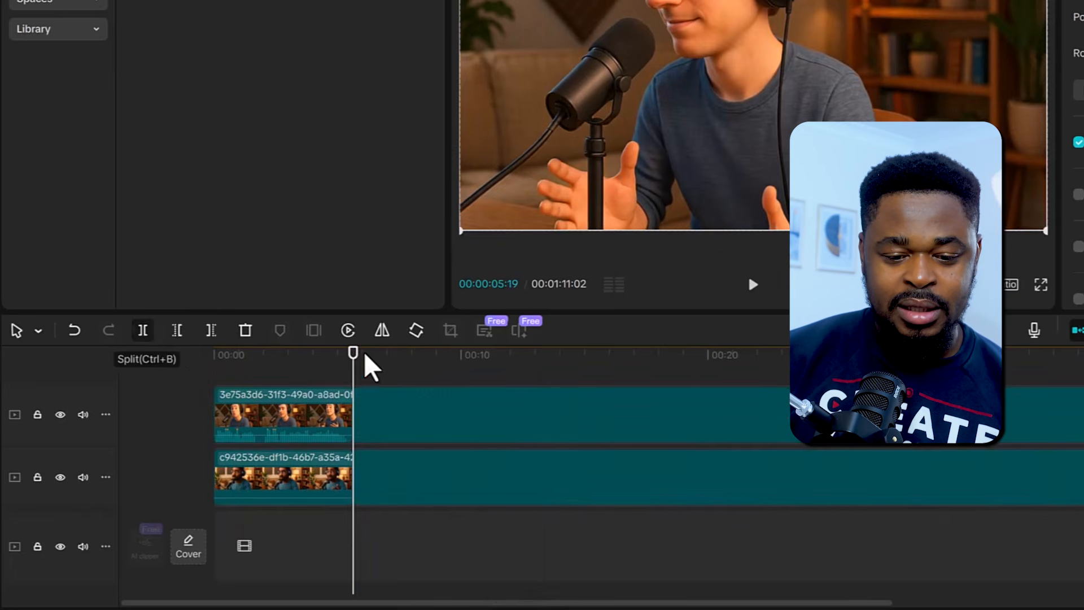
# Split both tracks at the following speaker changes, at 00:00:09:23, 00:00:16:13 and 00:00:26:11
pyautogui.moveTo(356, 373); pyautogui.dragTo(455, 389)
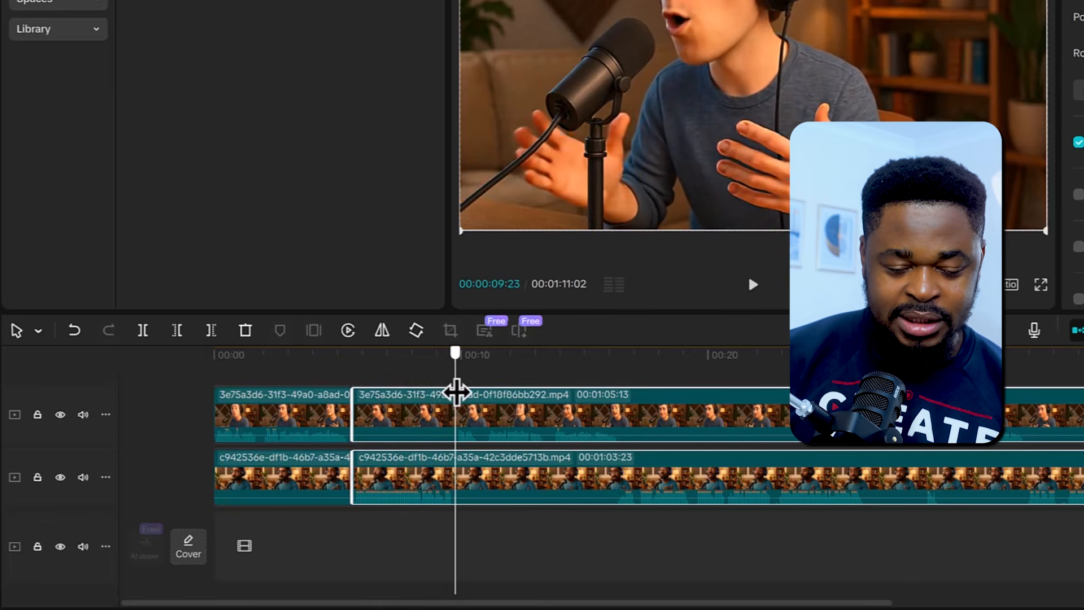
pyautogui.click(143, 330)
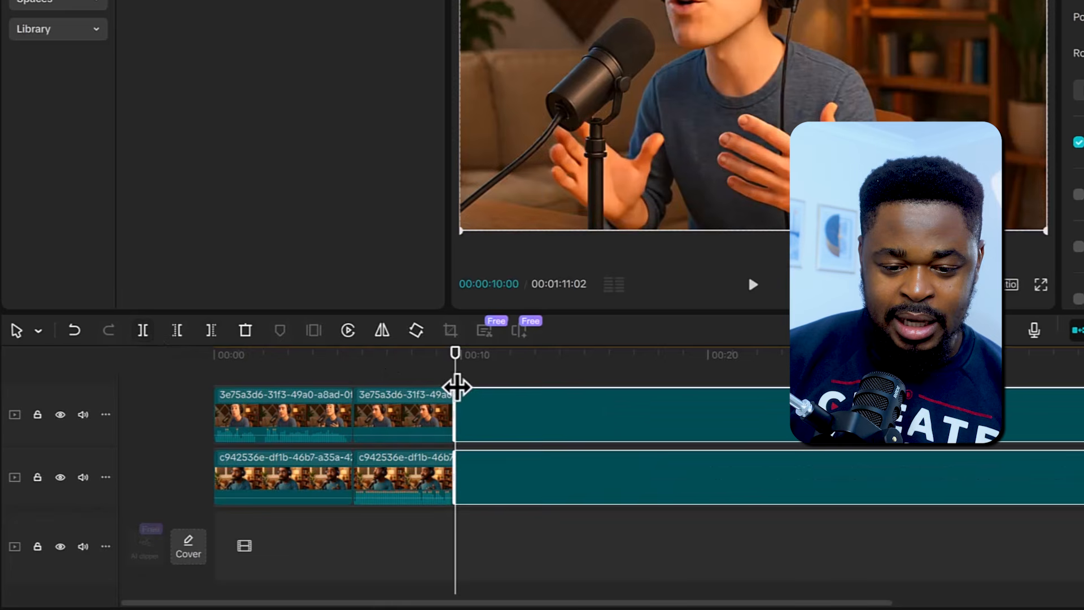
pyautogui.click(481, 381)
pyautogui.moveTo(519, 375); pyautogui.dragTo(620, 396)
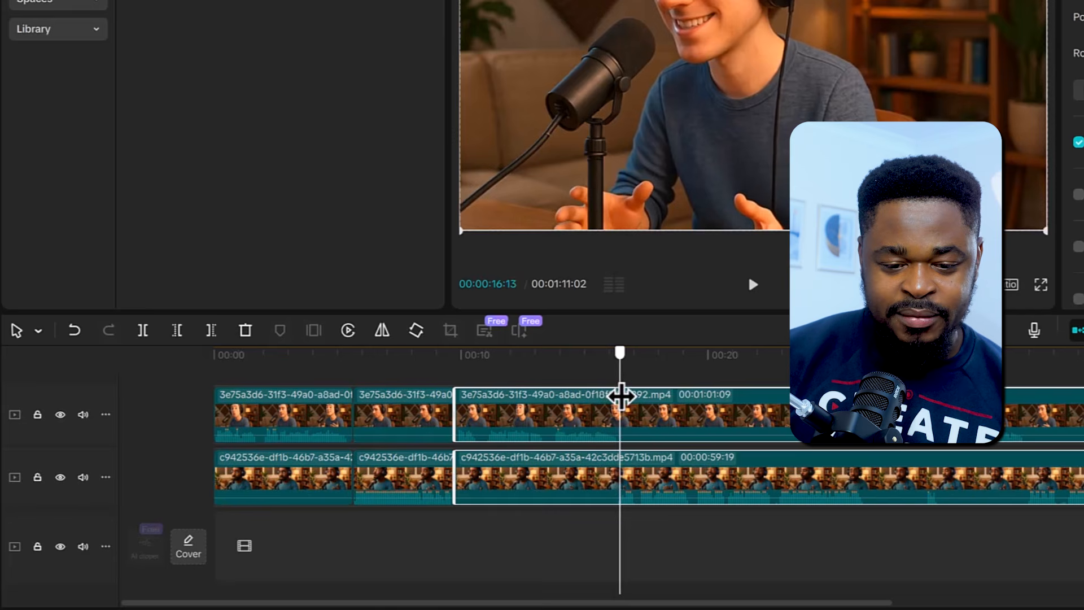
pyautogui.moveTo(621, 396)
pyautogui.mouseDown()
pyautogui.moveTo(611, 395)
pyautogui.moveTo(621, 390)
pyautogui.mouseUp()
pyautogui.click(547, 374)
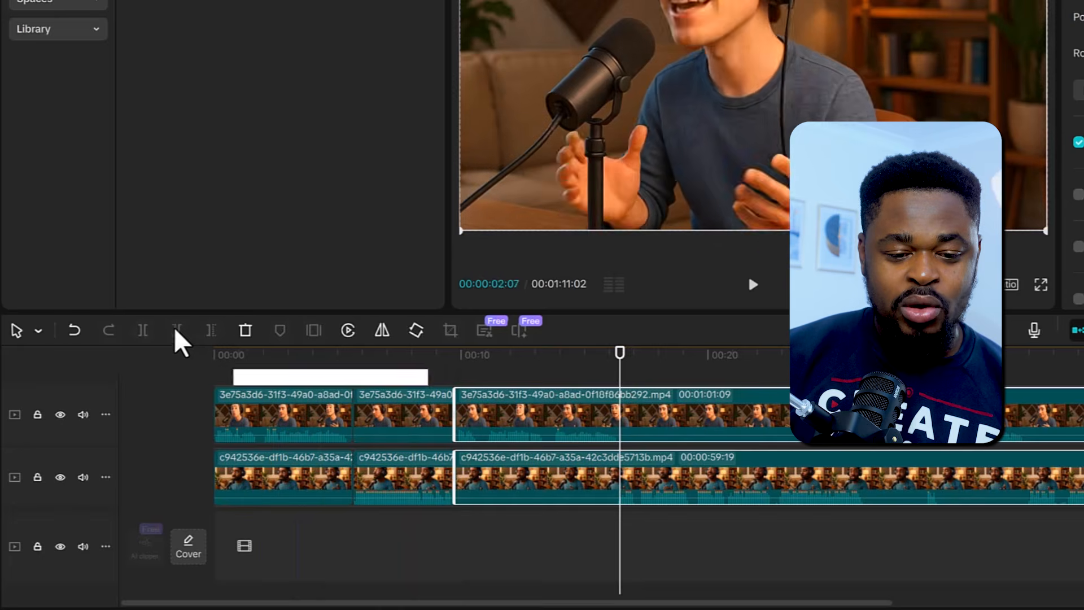
pyautogui.click(143, 330)
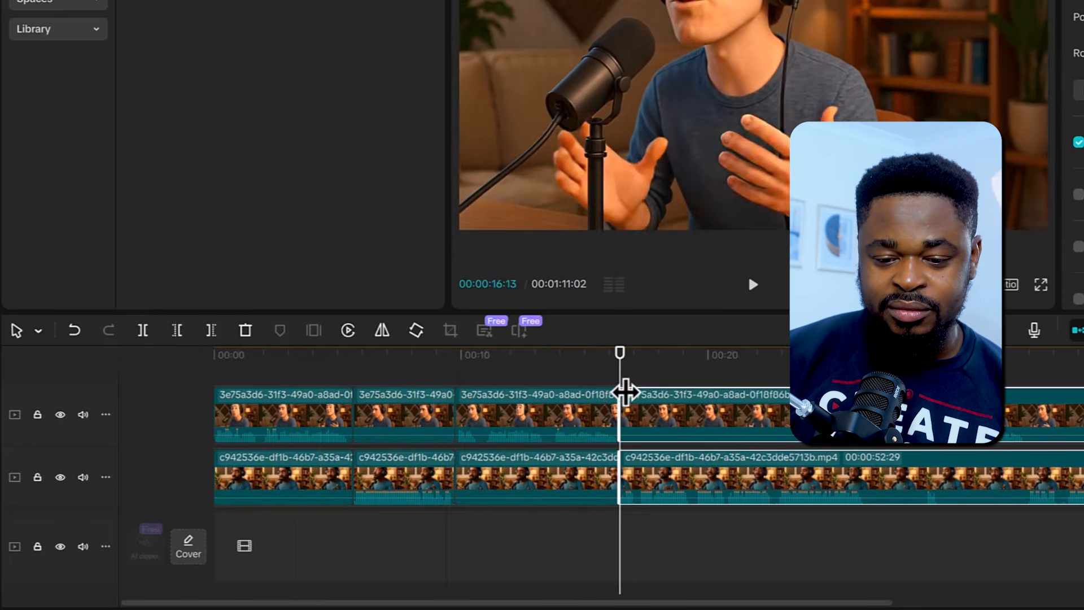
pyautogui.moveTo(624, 391); pyautogui.dragTo(865, 374)
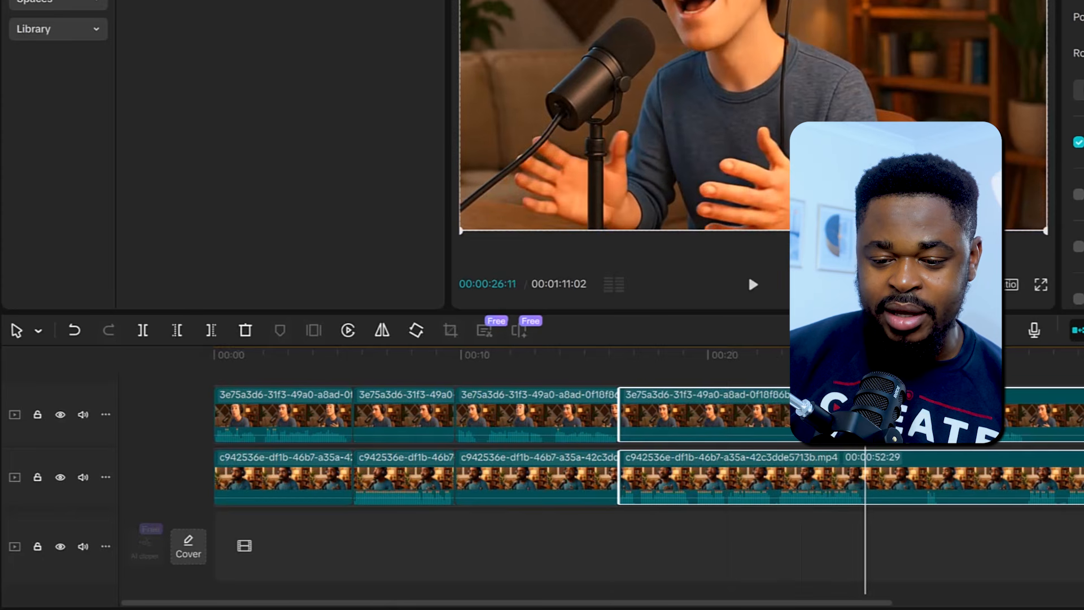
pyautogui.click(144, 332)
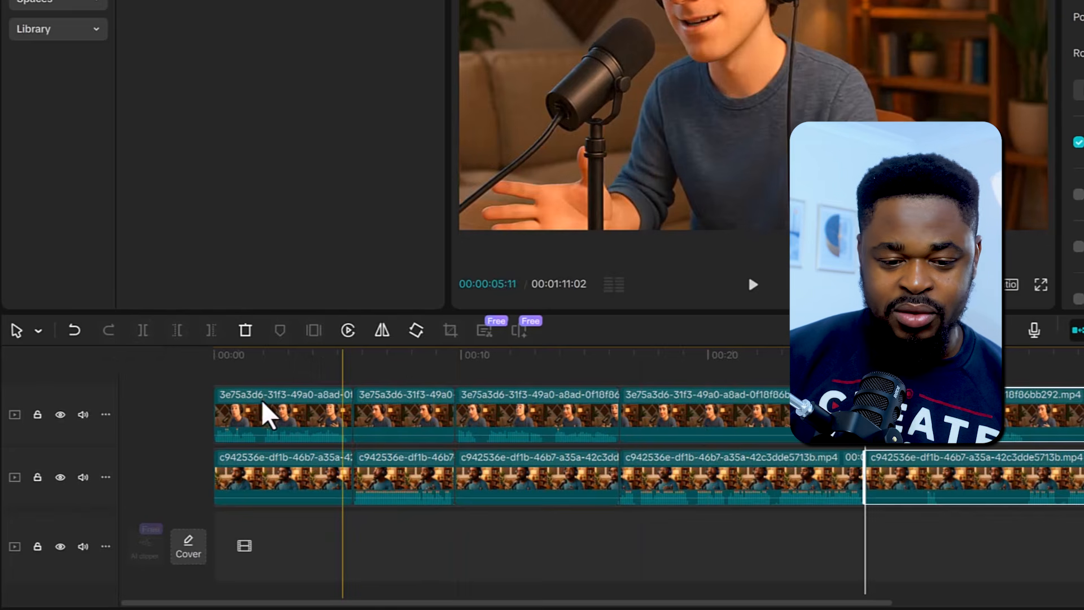
# Delete Jay's first segment and Mike's second segment, and play back the switch from Mike to Jay
pyautogui.click(256, 476)
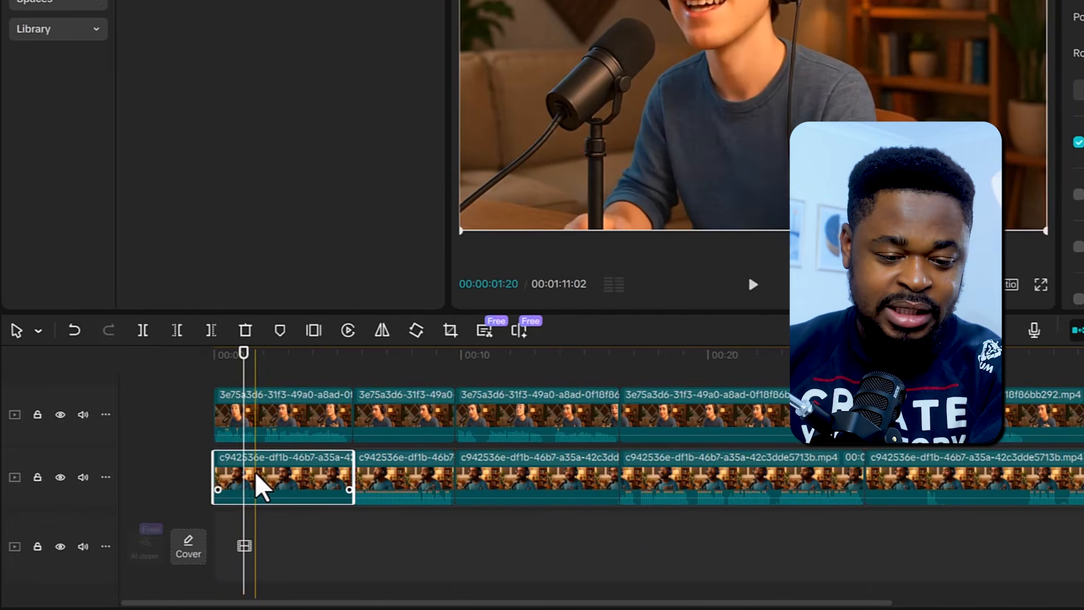
pyautogui.press('Delete')
pyautogui.click(414, 417)
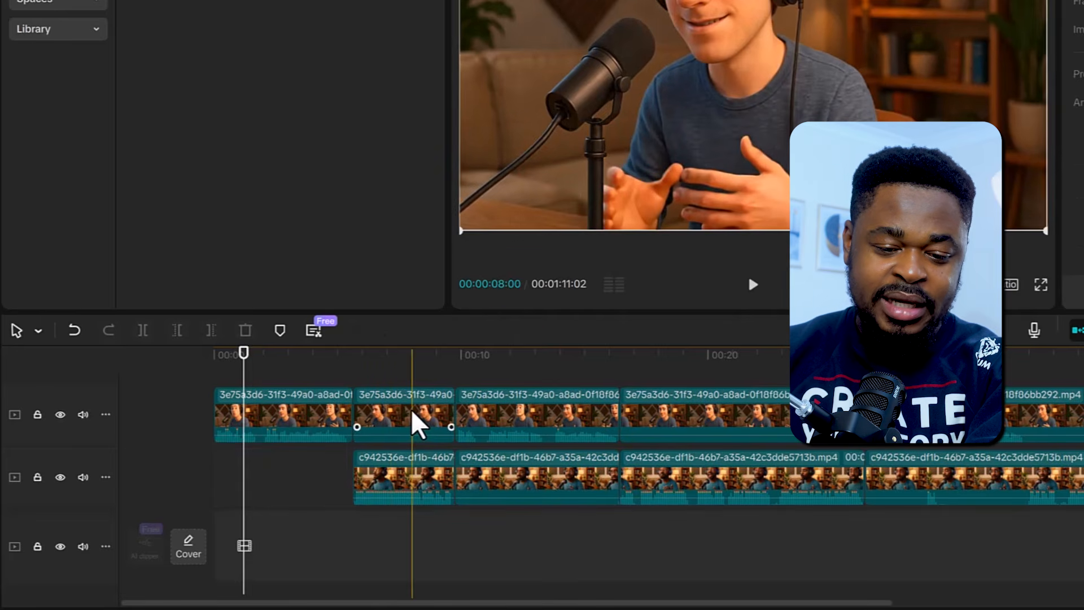
pyautogui.press('Delete')
pyautogui.click(318, 365)
pyautogui.click(760, 287)
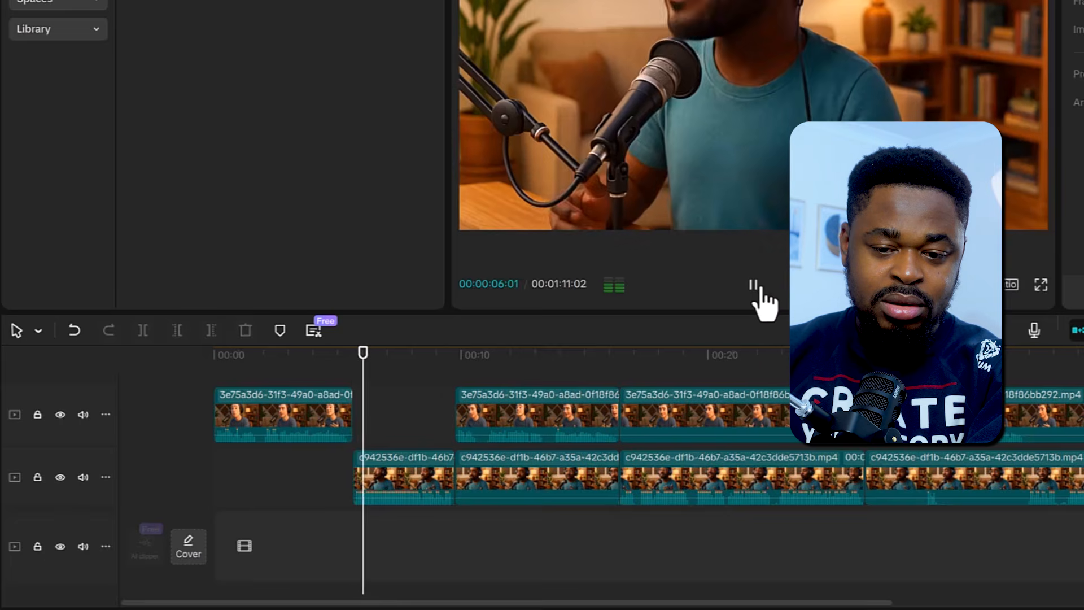
pyautogui.click(760, 287)
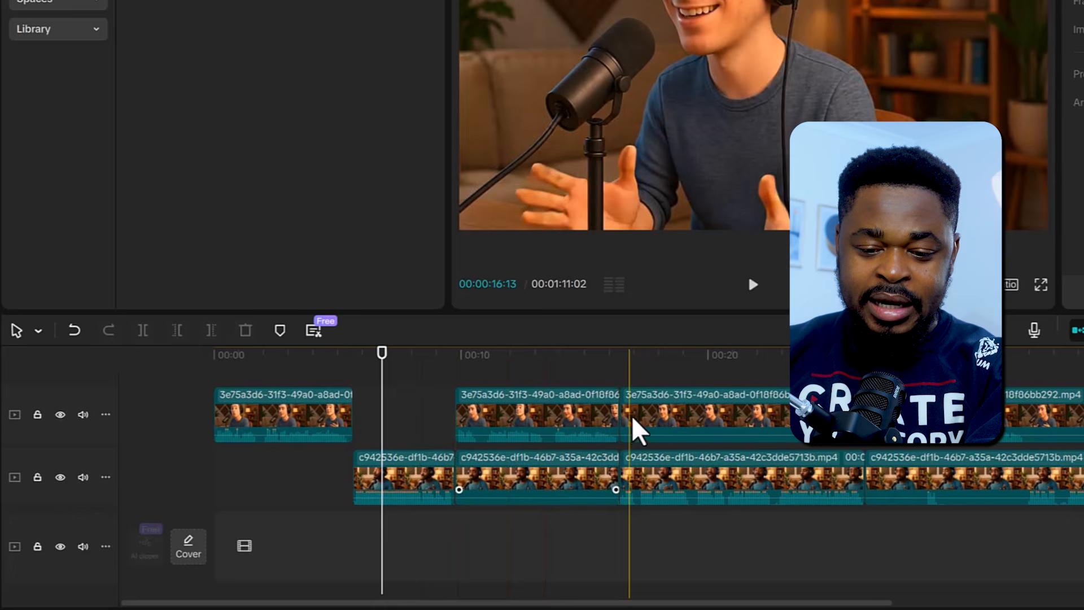
# Delete Jay's third segment and Mike's fourth segment, and play back the switch from about 15 seconds
pyautogui.click(582, 492)
pyautogui.press('Delete')
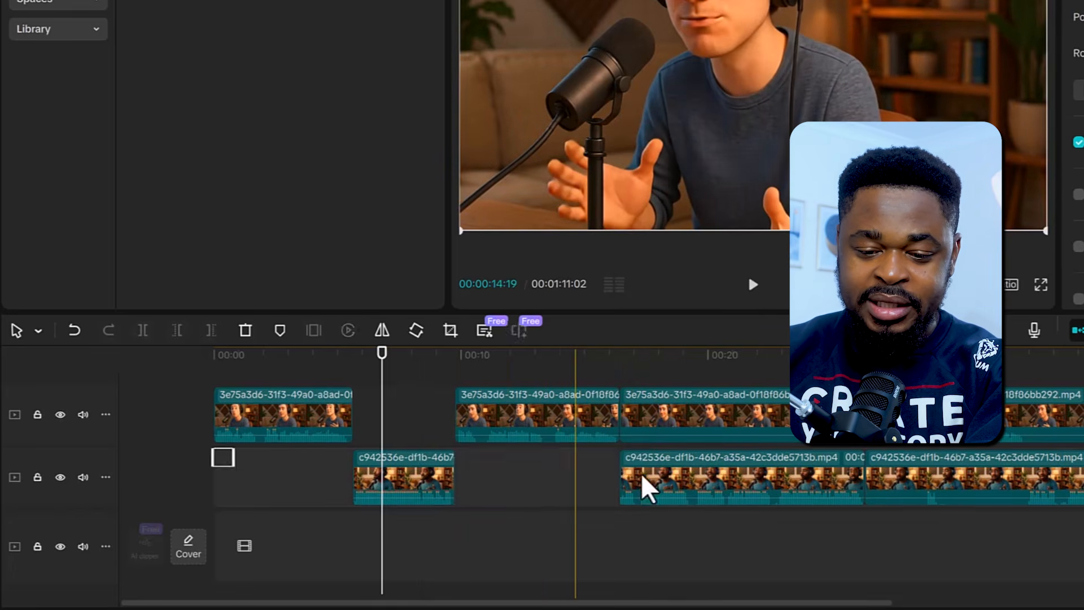
pyautogui.click(695, 416)
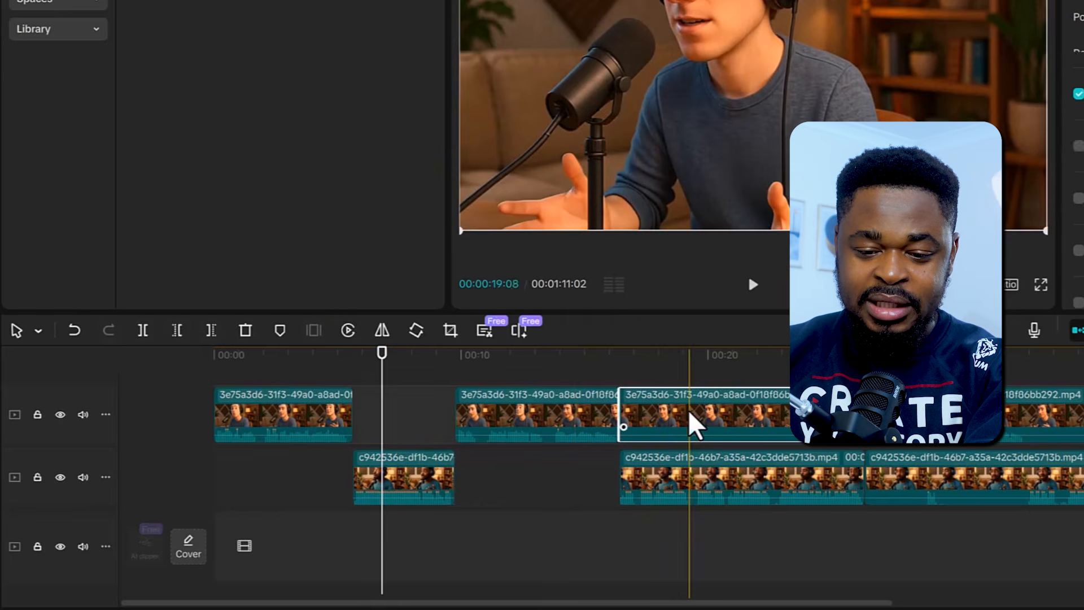
pyautogui.press('Delete')
pyautogui.click(594, 367)
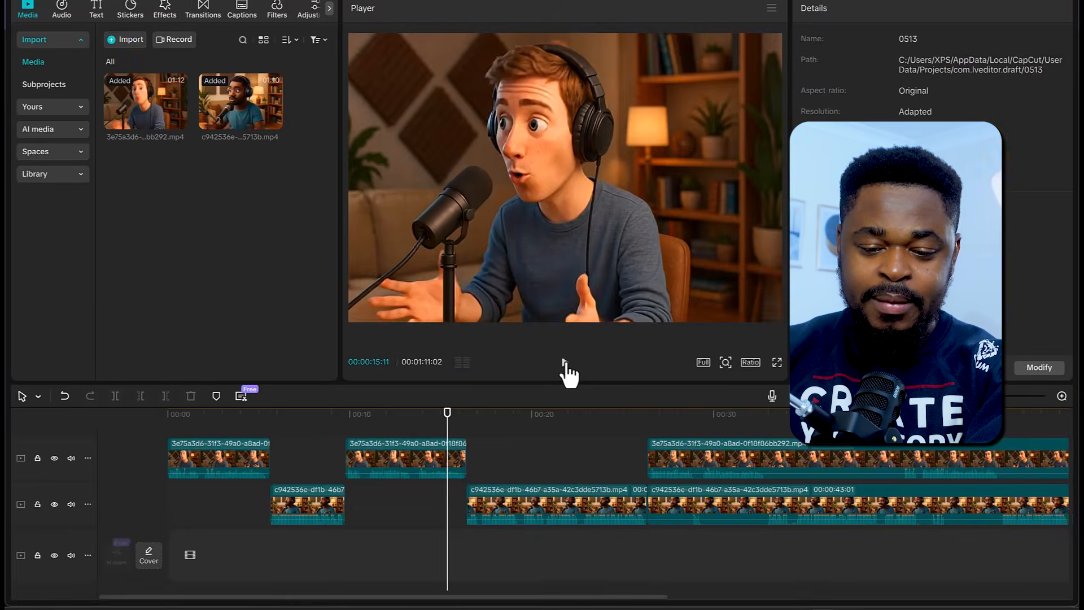
pyautogui.click(565, 362)
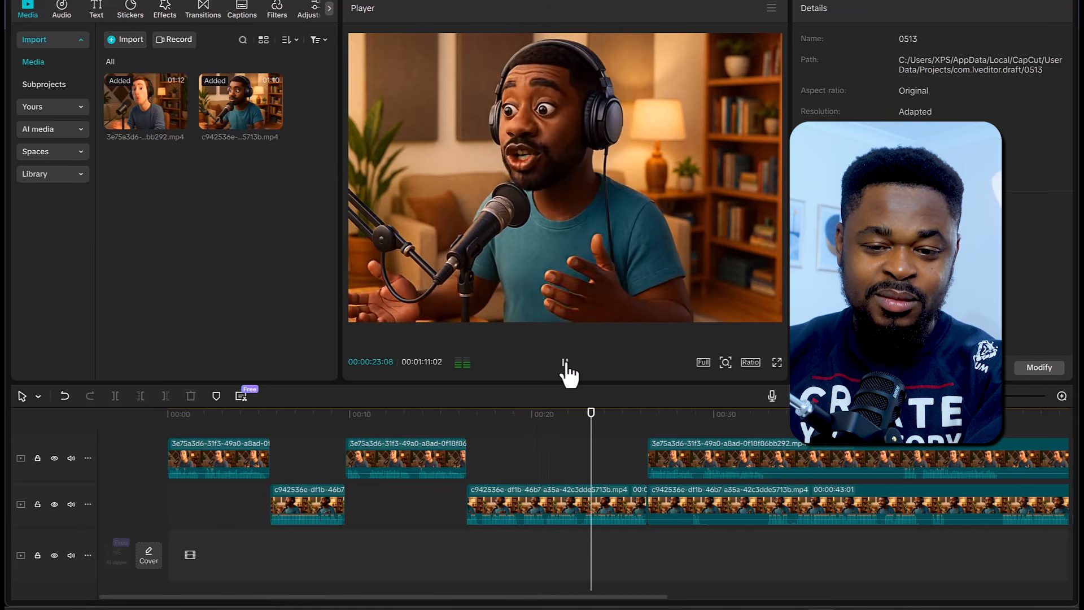
pyautogui.click(565, 363)
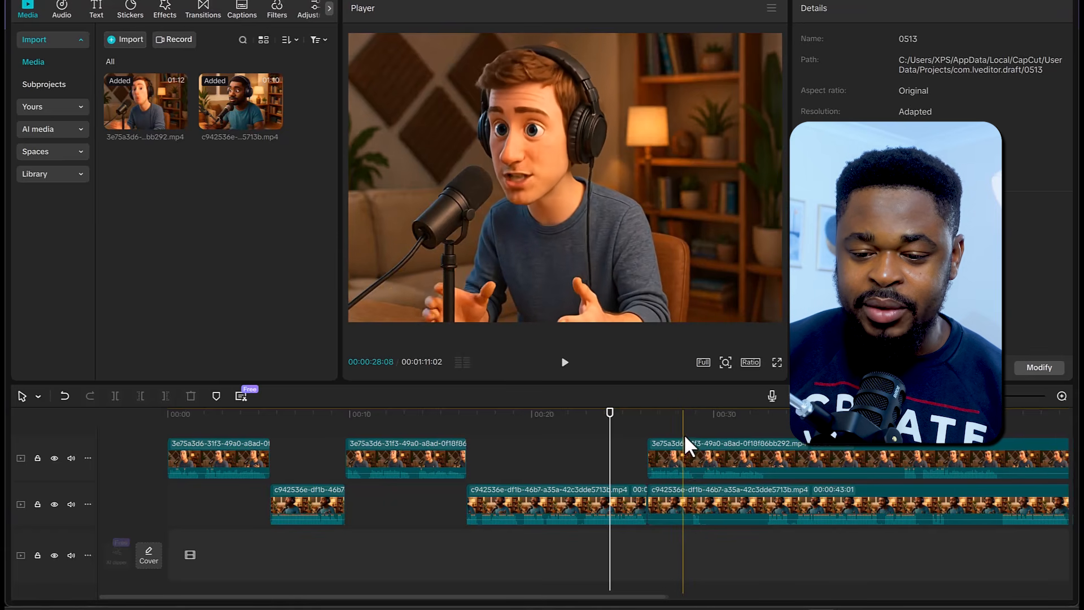
# Split both tracks at about 28 seconds and again shortly after 30 seconds to isolate a short overlapping segment
pyautogui.click(684, 415)
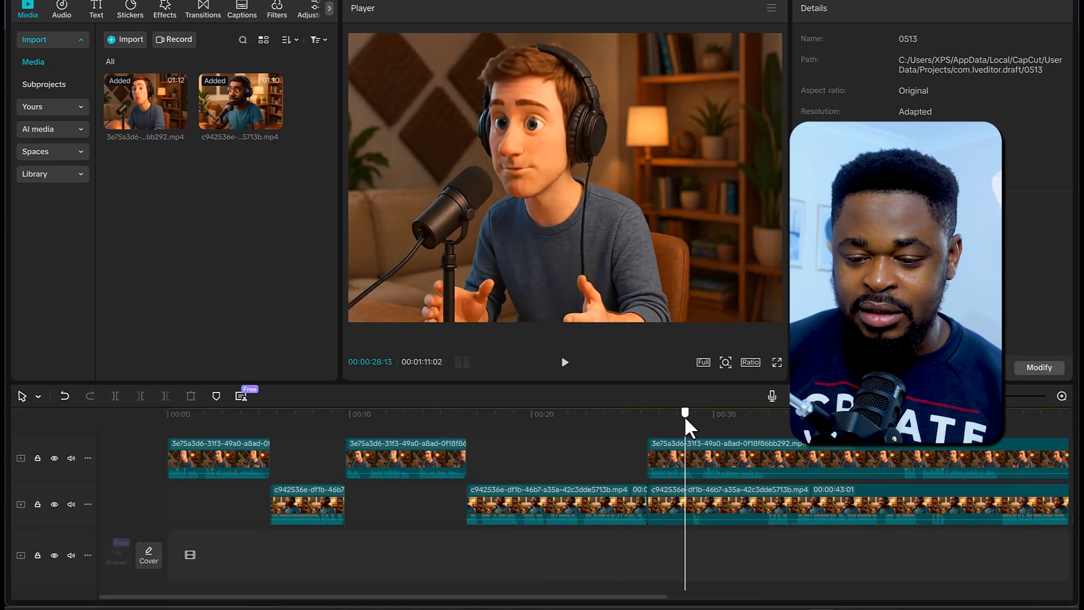
pyautogui.click(711, 461)
pyautogui.hotkey('ctrl', 'b')
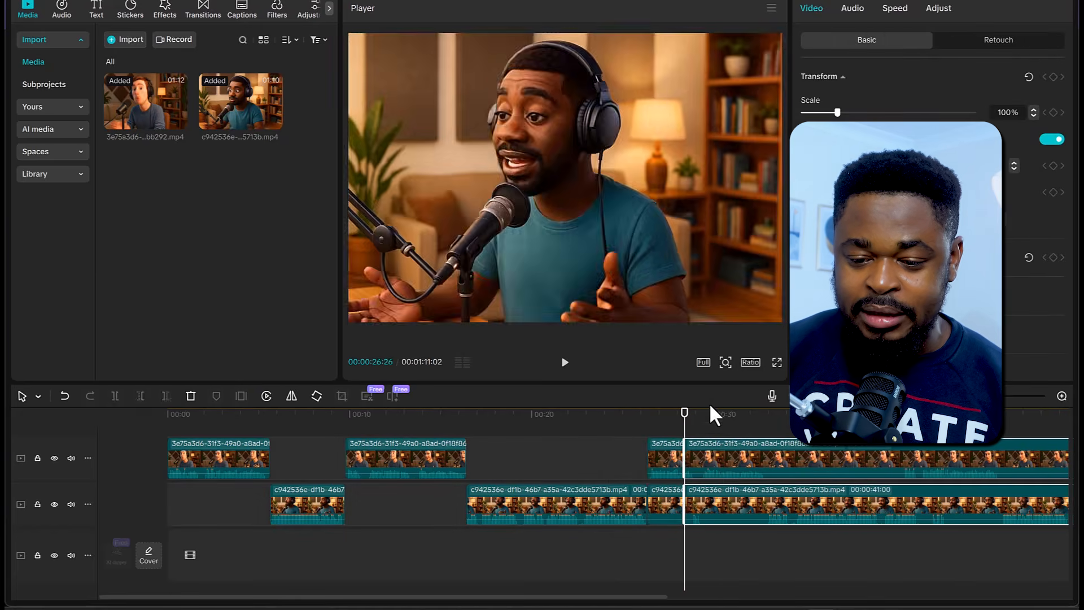
pyautogui.moveTo(707, 429)
pyautogui.mouseDown()
pyautogui.moveTo(762, 429)
pyautogui.moveTo(705, 433)
pyautogui.mouseUp()
pyautogui.click(110, 396)
# Shift Mike's short isolated segment toward the left of the video frame and mirror it horizontally so he faces inward
pyautogui.click(696, 455)
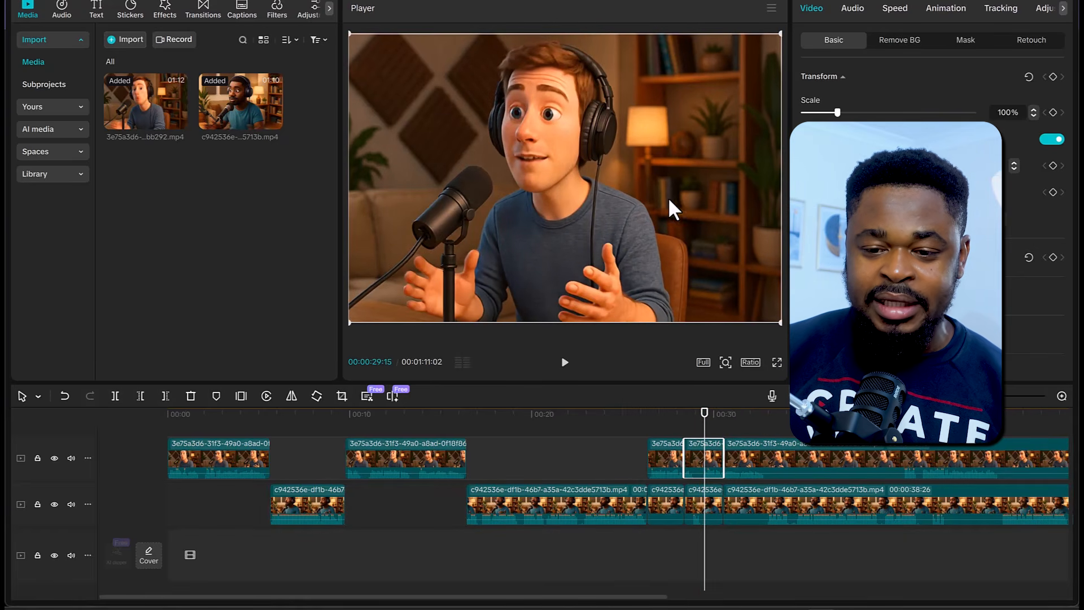
pyautogui.moveTo(677, 178); pyautogui.dragTo(582, 178)
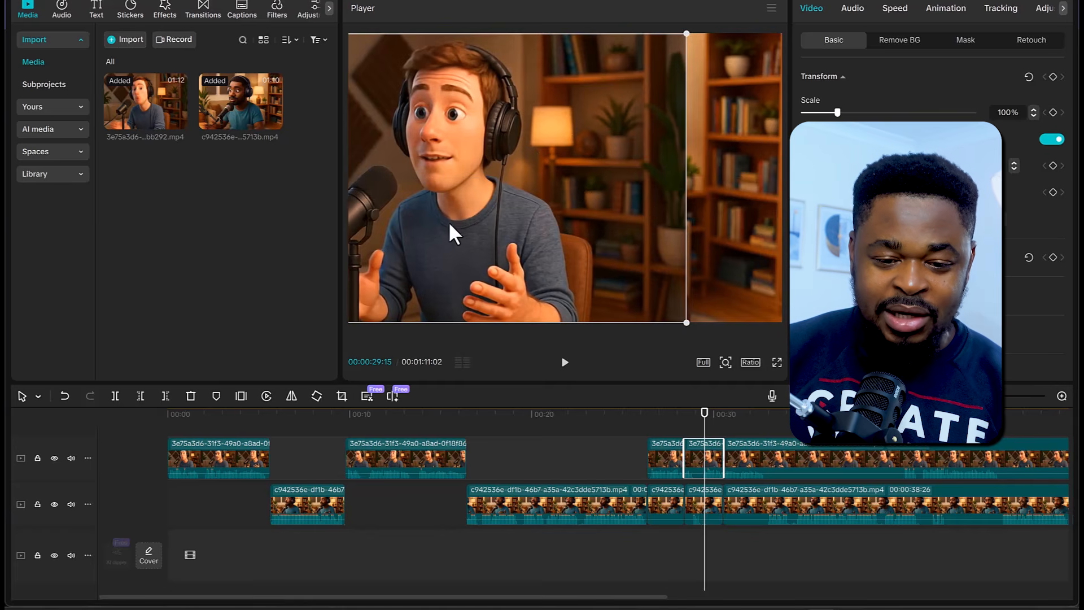
pyautogui.click(291, 395)
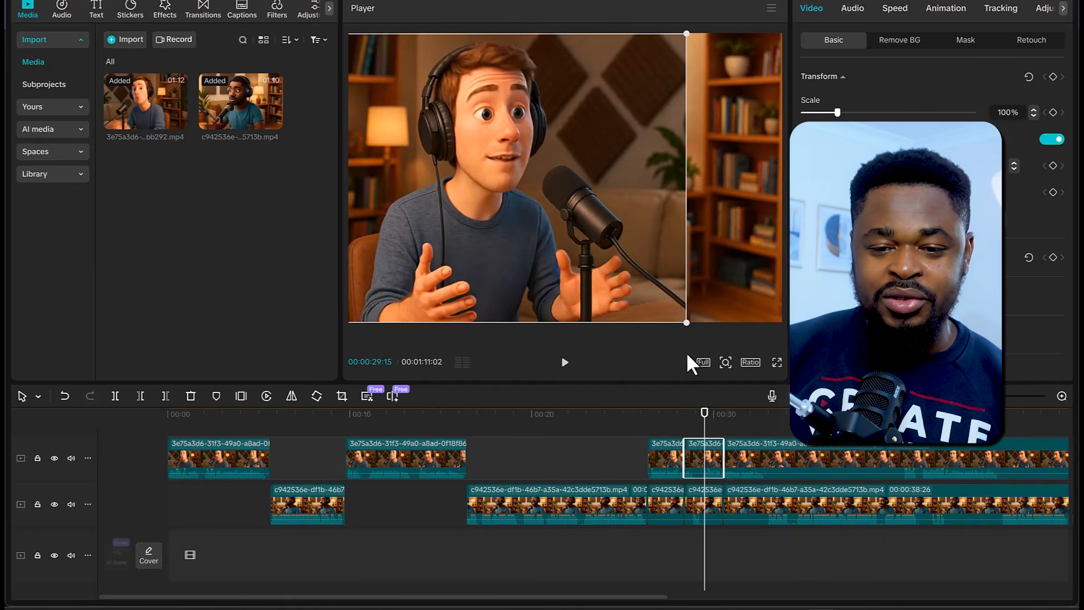
pyautogui.moveTo(543, 232); pyautogui.dragTo(519, 233)
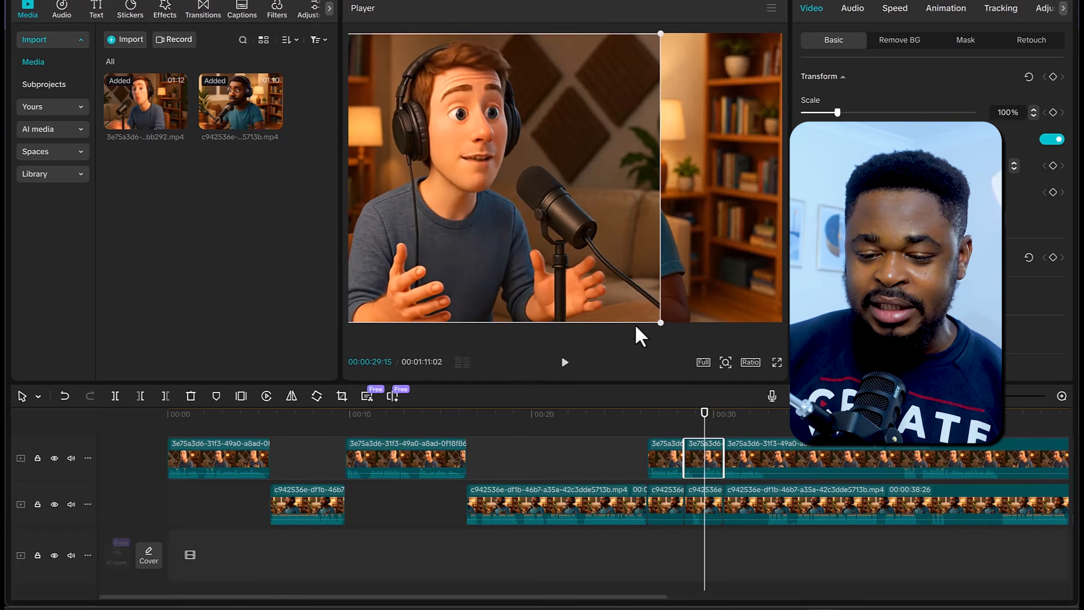
# Shift Jay's matching short segment toward the right of the video frame, beside Mike's image
pyautogui.click(703, 492)
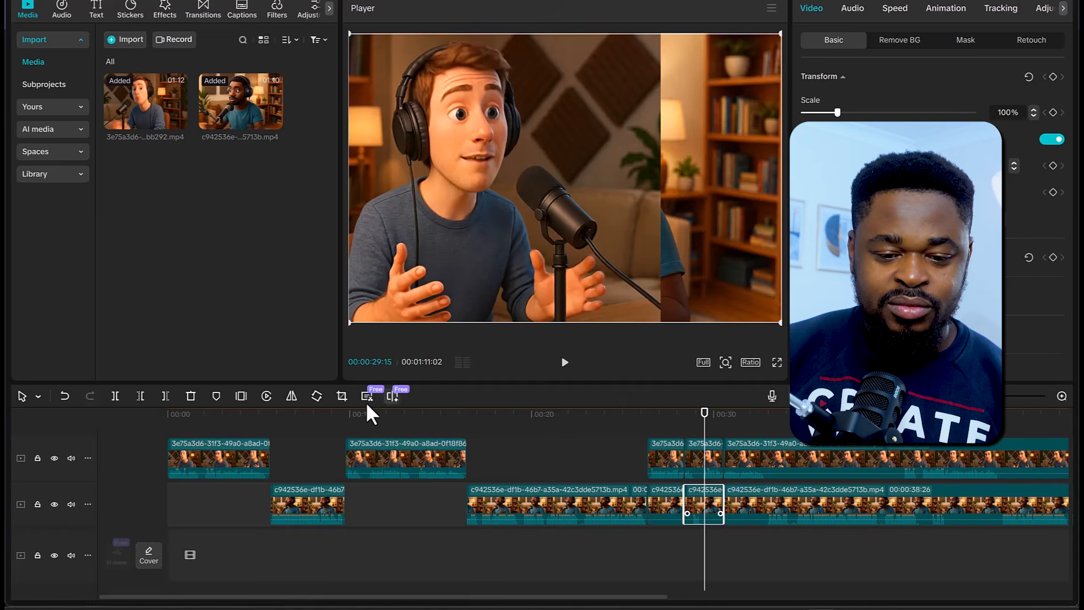
pyautogui.moveTo(687, 261); pyautogui.dragTo(778, 252)
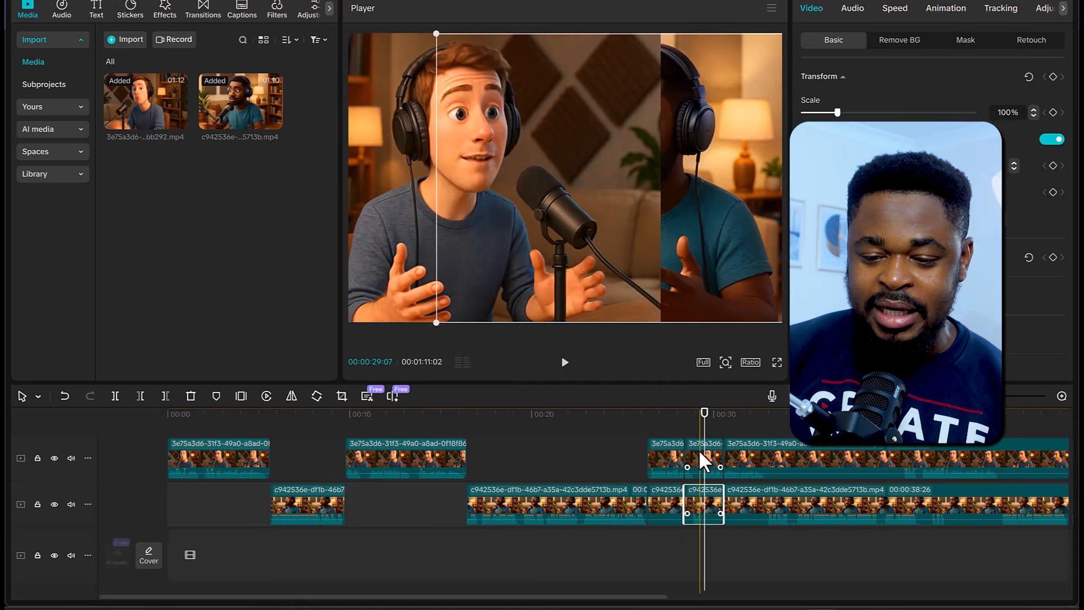
# Crop both sides of Mike's short split-screen segment so he fills one half of the frame beside Jay
pyautogui.click(699, 450)
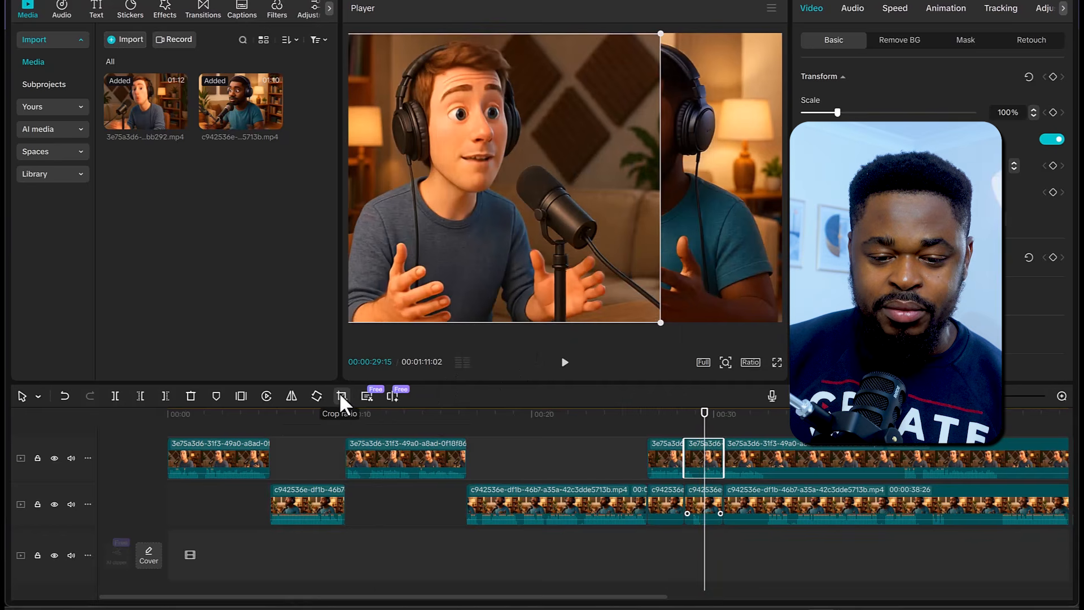
pyautogui.click(340, 395)
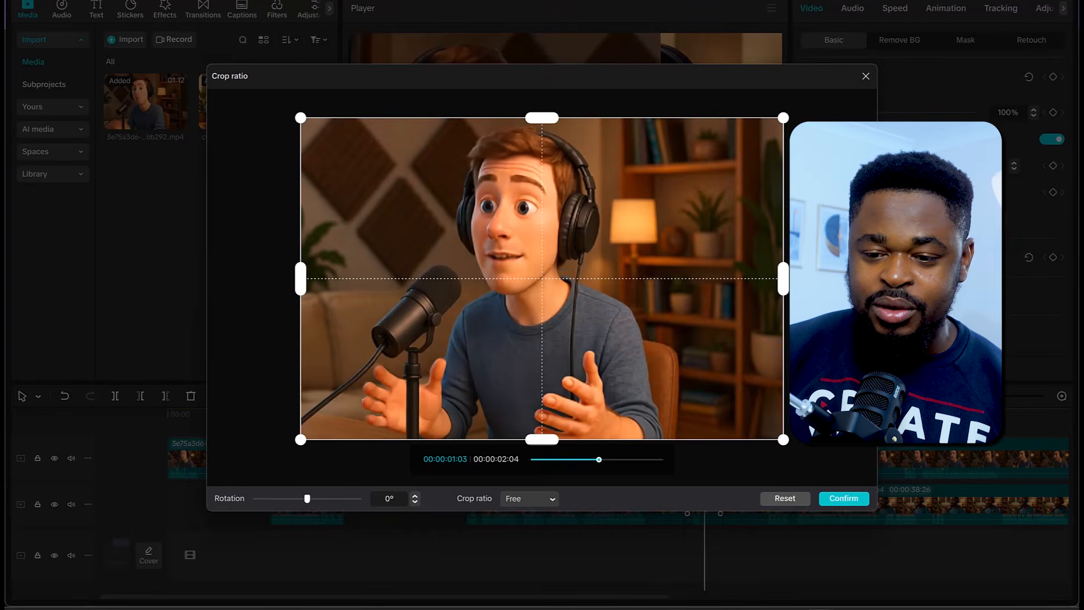
pyautogui.moveTo(785, 279); pyautogui.dragTo(651, 279)
pyautogui.moveTo(304, 283); pyautogui.dragTo(396, 308)
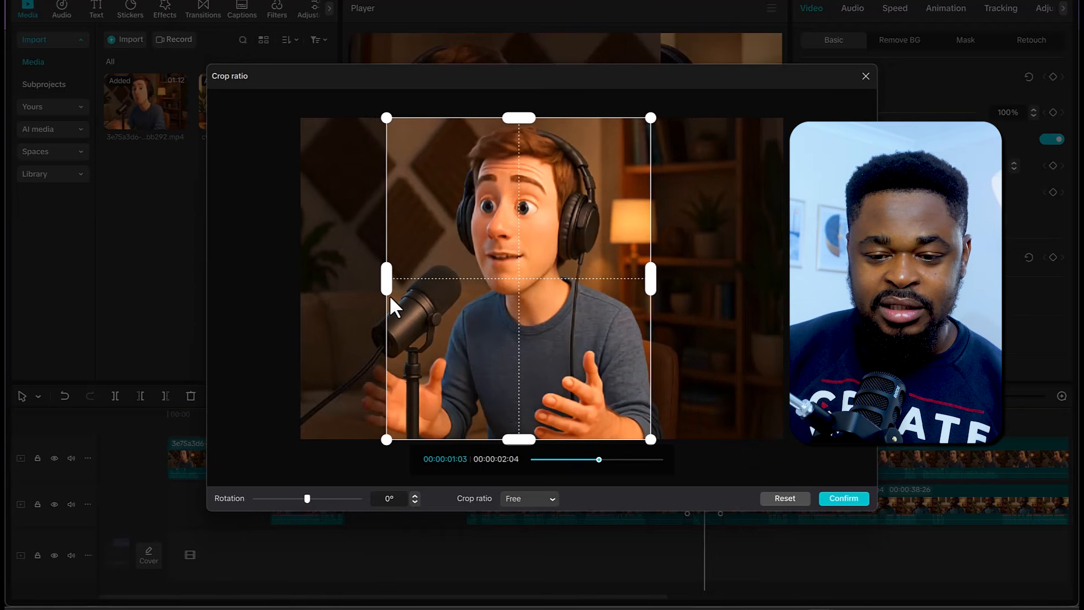
pyautogui.click(842, 498)
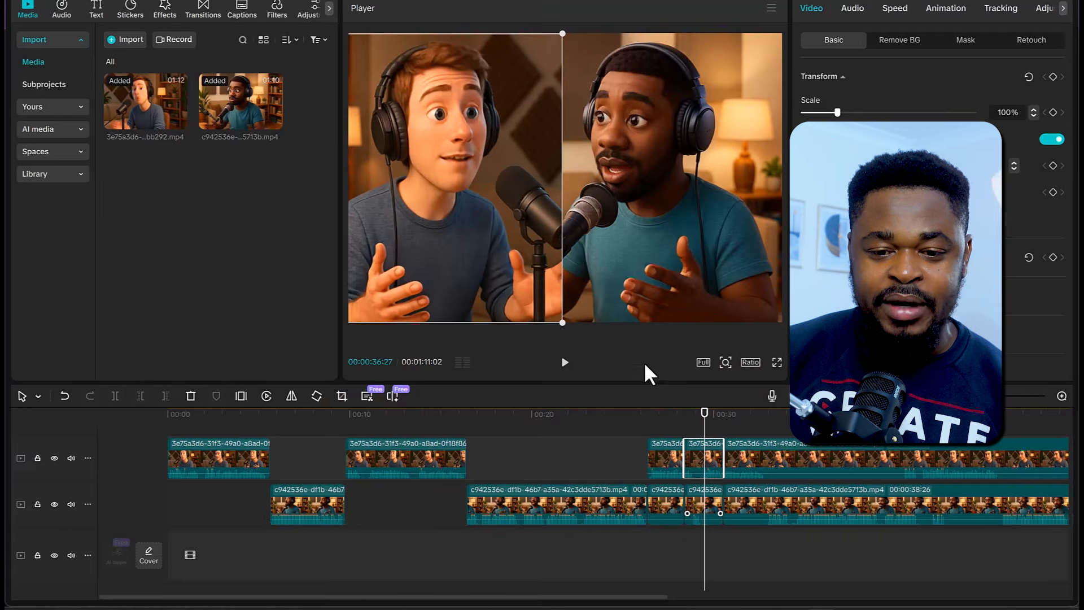
# Delete Jay's segment directly before the split-screen shot and play back the transition from about 25 seconds
pyautogui.click(689, 415)
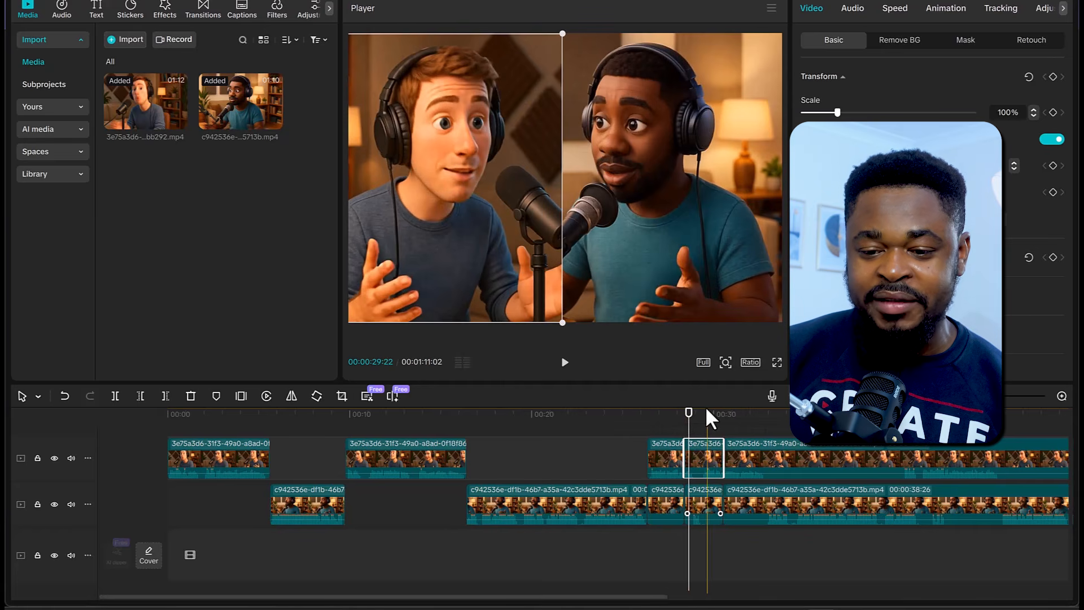
pyautogui.moveTo(687, 424); pyautogui.dragTo(636, 428)
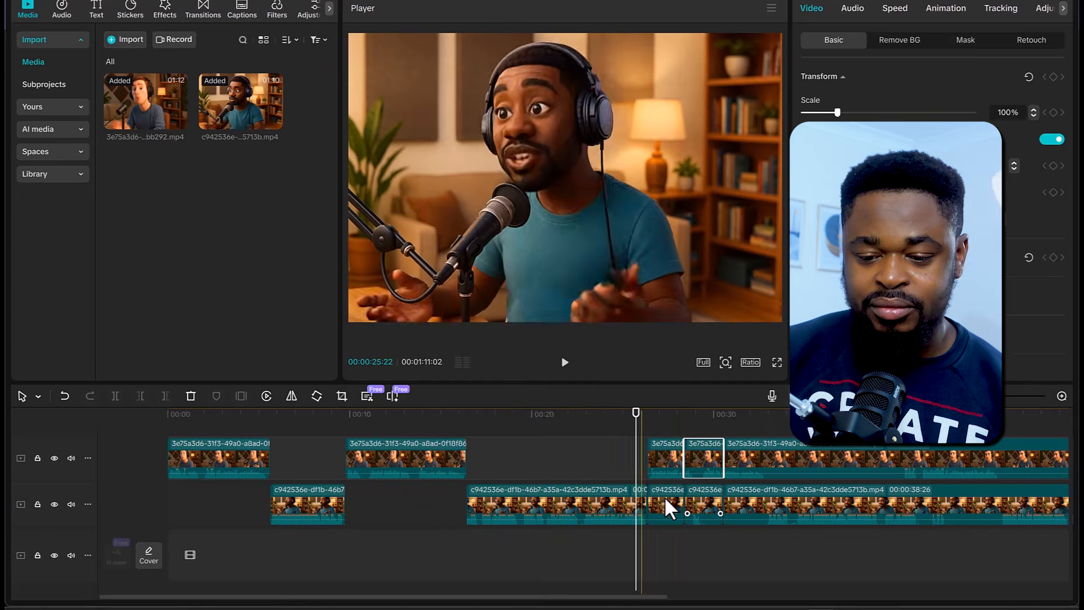
pyautogui.click(665, 500)
pyautogui.press('Delete')
pyautogui.click(564, 361)
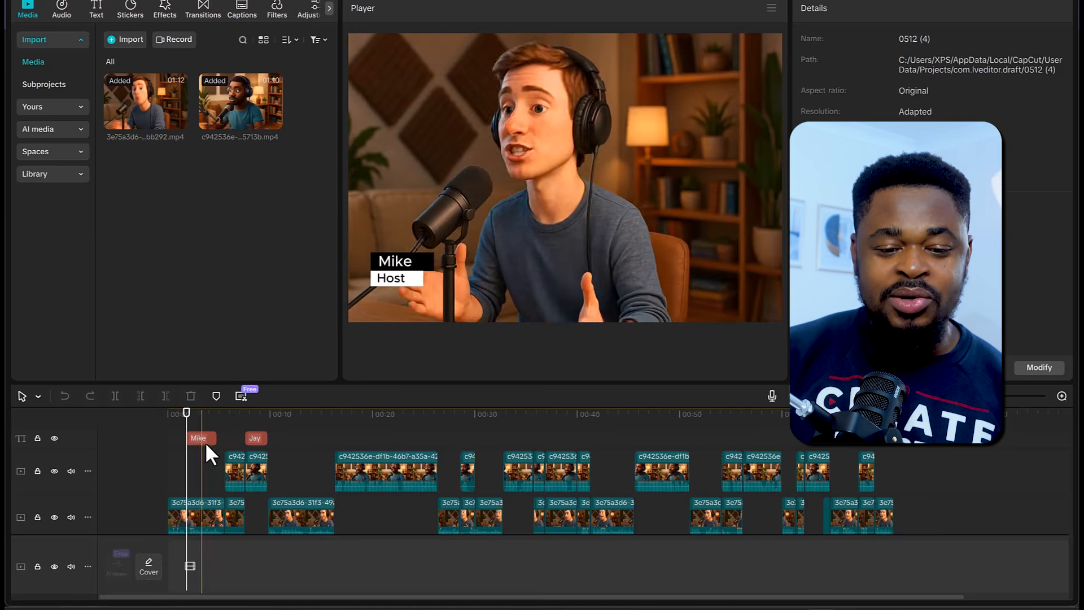
# Review the finished timeline with its name titles up to about 1:05 and open the video export settings
pyautogui.scroll(1, 207, 444)
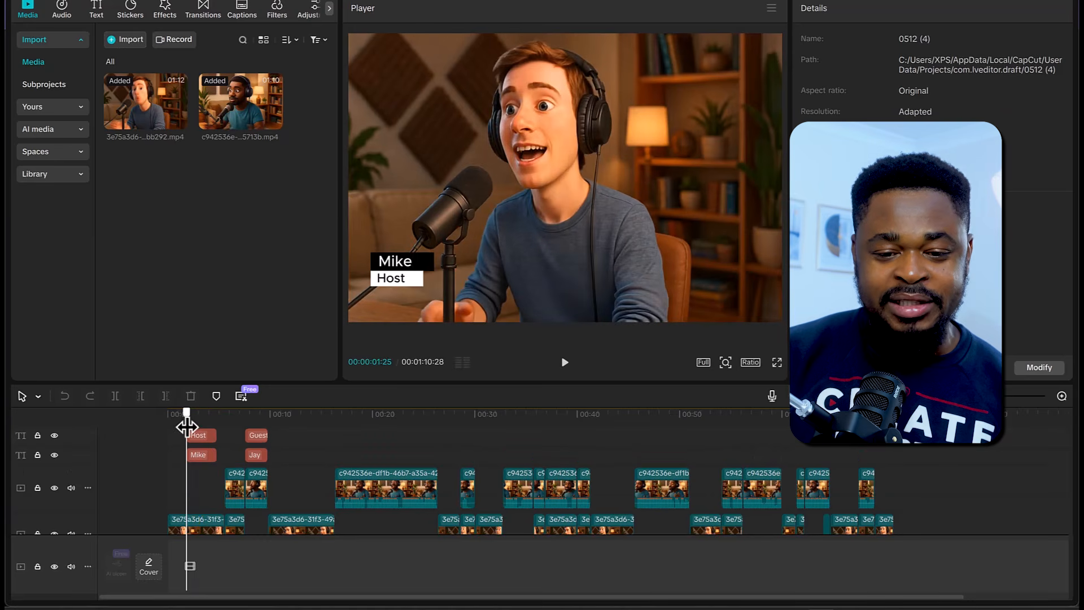
pyautogui.moveTo(190, 428); pyautogui.dragTo(837, 459)
pyautogui.scroll(-2, 837, 463)
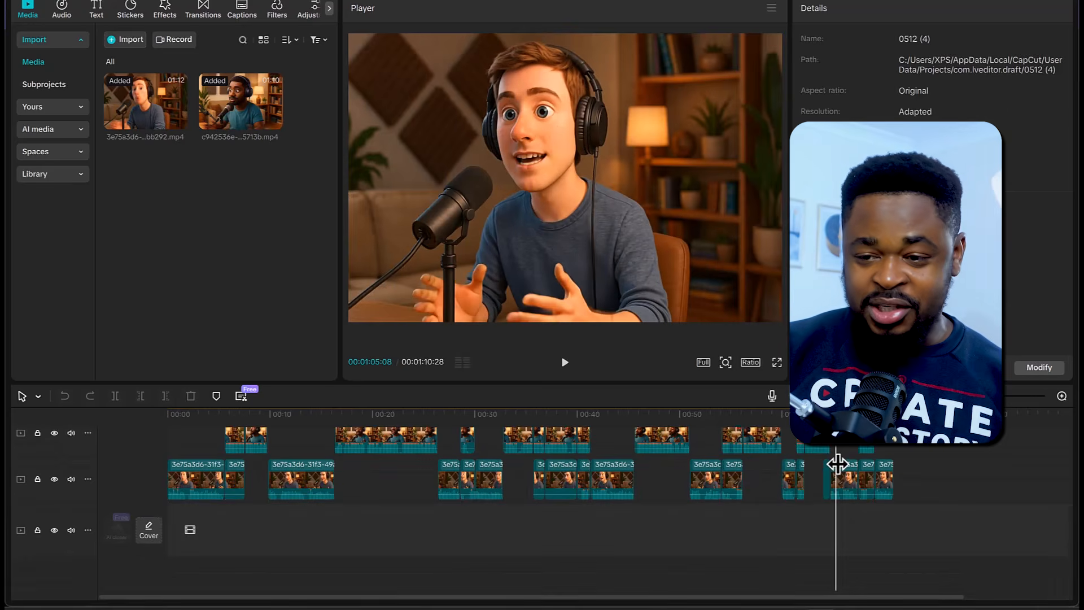
pyautogui.scroll(2, 837, 463)
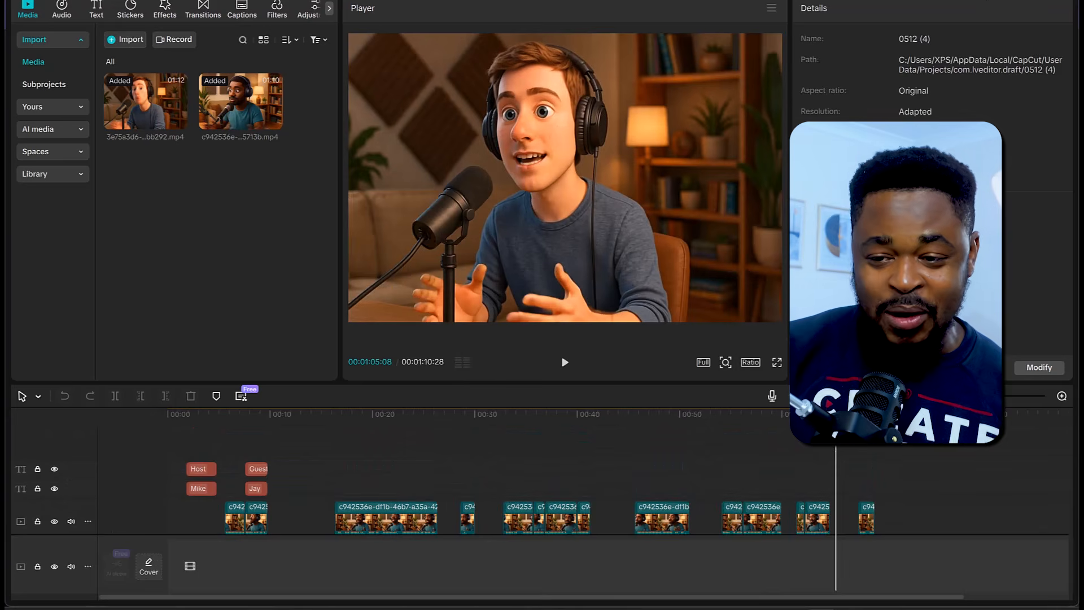
pyautogui.click(986, 1)
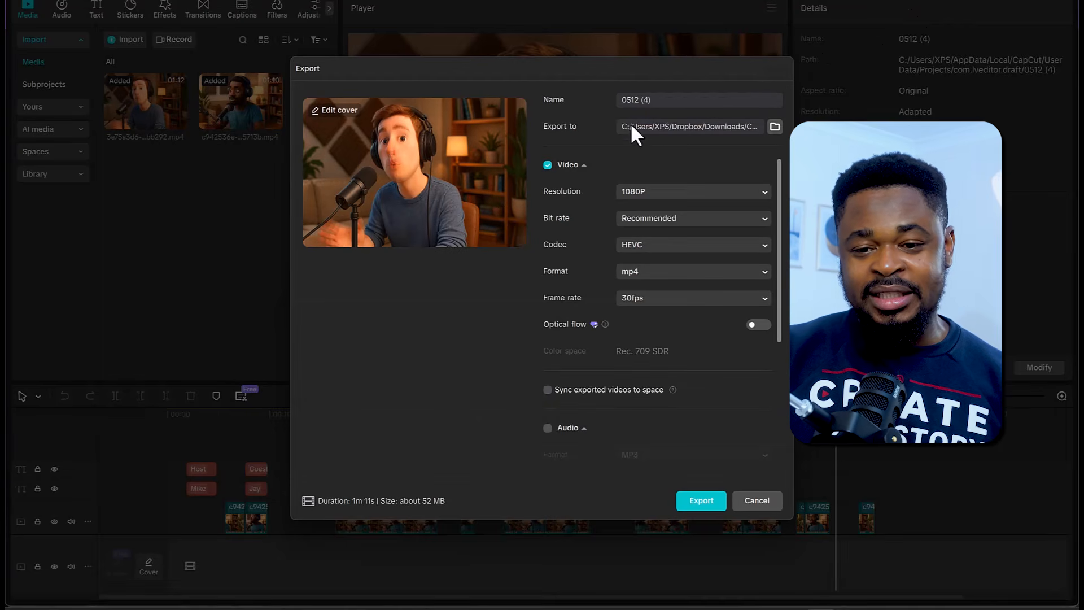